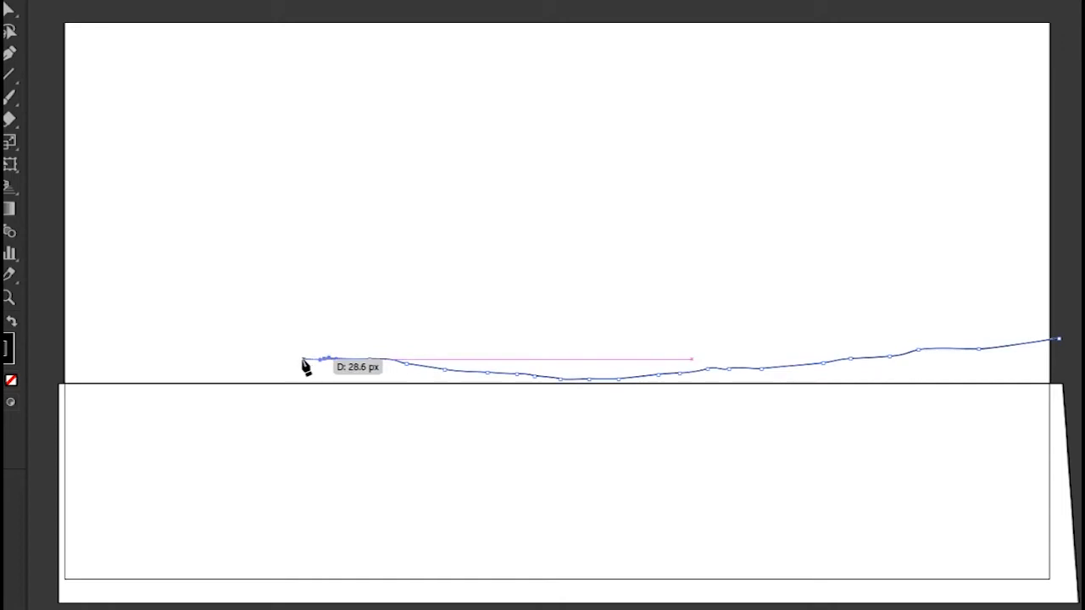
Step: Continue the front hill's uneven ridge line with the Pen tool, rising gently to just beyond the artboard's left edge
left_click_drag(145, 323, 143, 322)
left_click_drag(130, 318, 124, 317)
left_click_drag(109, 315, 102, 312)
left_click_drag(79, 311, 70, 306)
left_click_drag(59, 301, 51, 299)
left_click(44, 296)
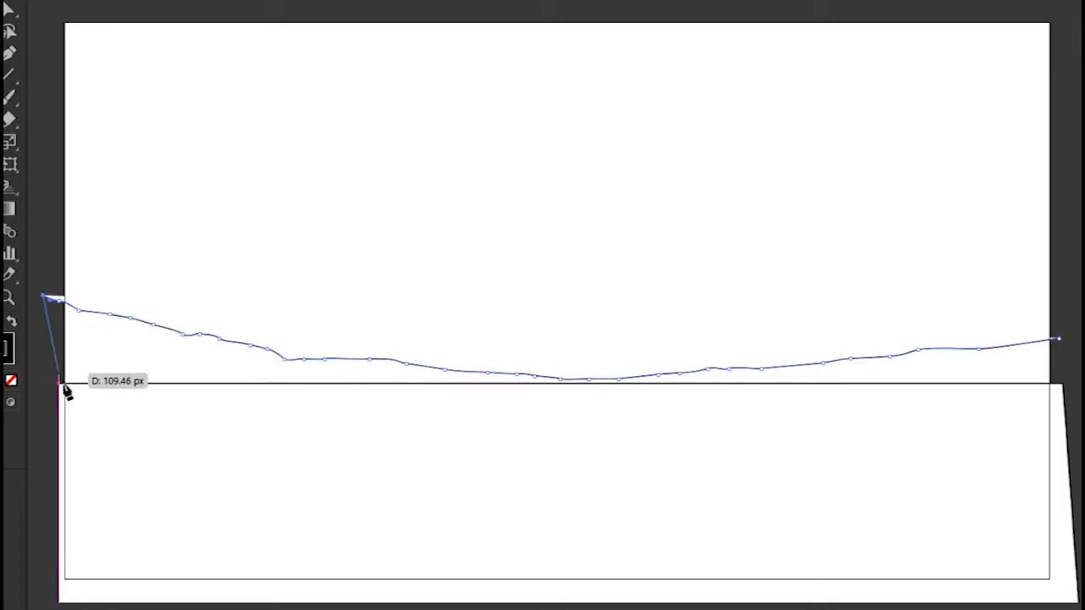
Step: Close the front hill outline with straight segments running below the horizon and back to its starting point at the right edge
left_click(67, 422)
left_click(678, 492)
left_click(936, 436)
left_click(1004, 420)
left_click(1060, 396)
left_click(1057, 340)
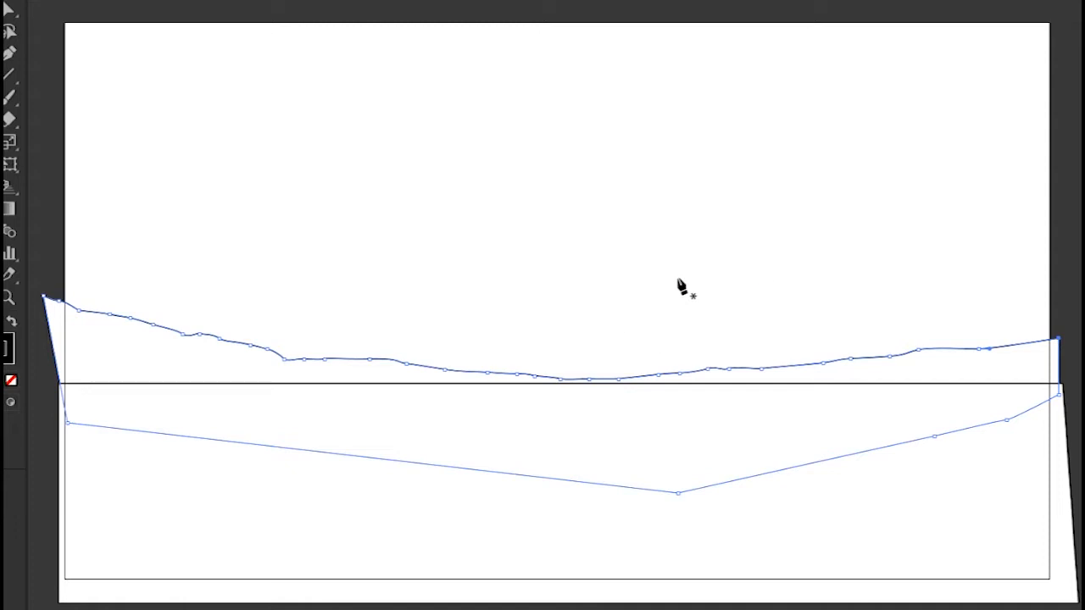
Step: Draw a second uneven ridge line above the front hill, from the artboard's right edge to a rounded descent near the left
left_click_drag(620, 289, 569, 276)
left_click(1028, 306)
left_click_drag(987, 307, 976, 310)
left_click_drag(973, 311, 964, 313)
left_click(939, 313)
left_click(926, 320)
left_click(897, 319)
left_click(864, 324)
left_click(843, 325)
left_click(814, 329)
left_click(795, 334)
left_click_drag(751, 320, 742, 322)
left_click(717, 320)
left_click(680, 315)
left_click(651, 310)
left_click(645, 308)
left_click(617, 319)
left_click(598, 325)
left_click(549, 328)
mouse_move(573, 328)
left_mouse_down()
mouse_move(564, 329)
mouse_move(725, 336)
mouse_move(639, 349)
left_mouse_up()
left_click(681, 342)
left_click_drag(619, 346, 544, 336)
left_click_drag(435, 342, 426, 343)
left_click(359, 341)
left_click(310, 340, "ctrl")
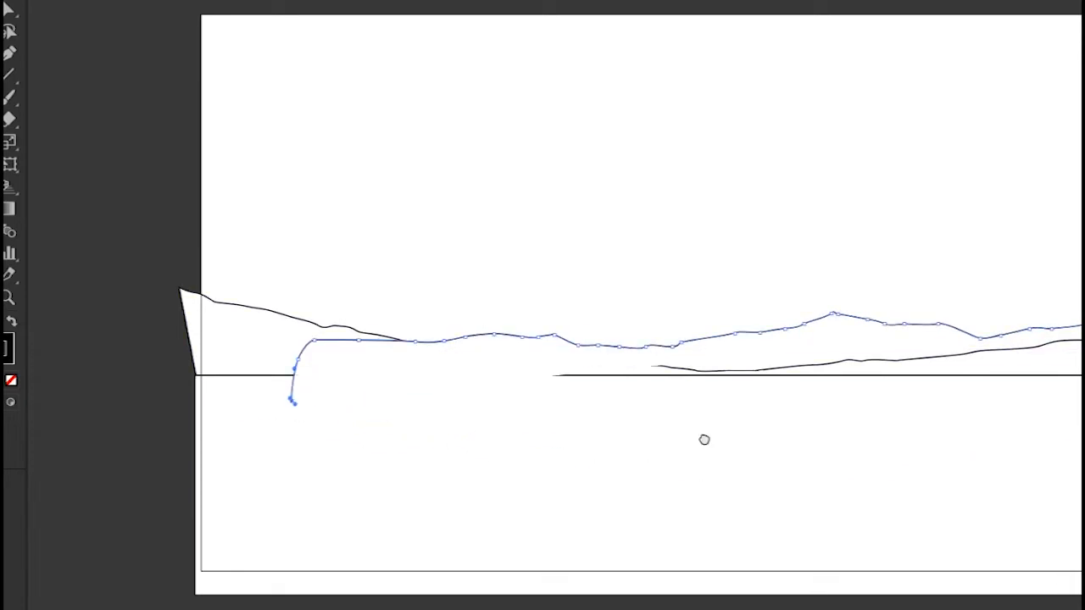
Step: Close the second ridge's outline below the horizon and send the shape behind all the others
left_click_drag(704, 438, 439, 396)
left_click(735, 418)
left_click_drag(953, 364, 962, 365)
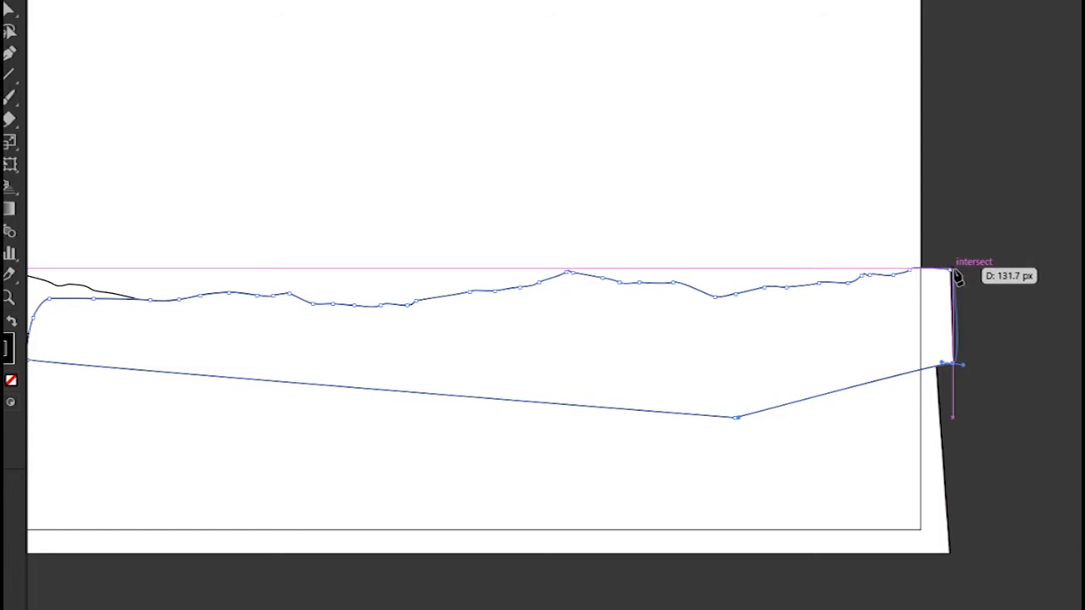
left_click(952, 269)
key("ctrl+shift+[")
Step: Draw a third, higher ridge line with a peak on its left half, running from beyond the artboard's left edge to its right edge
left_click_drag(477, 296, 711, 358)
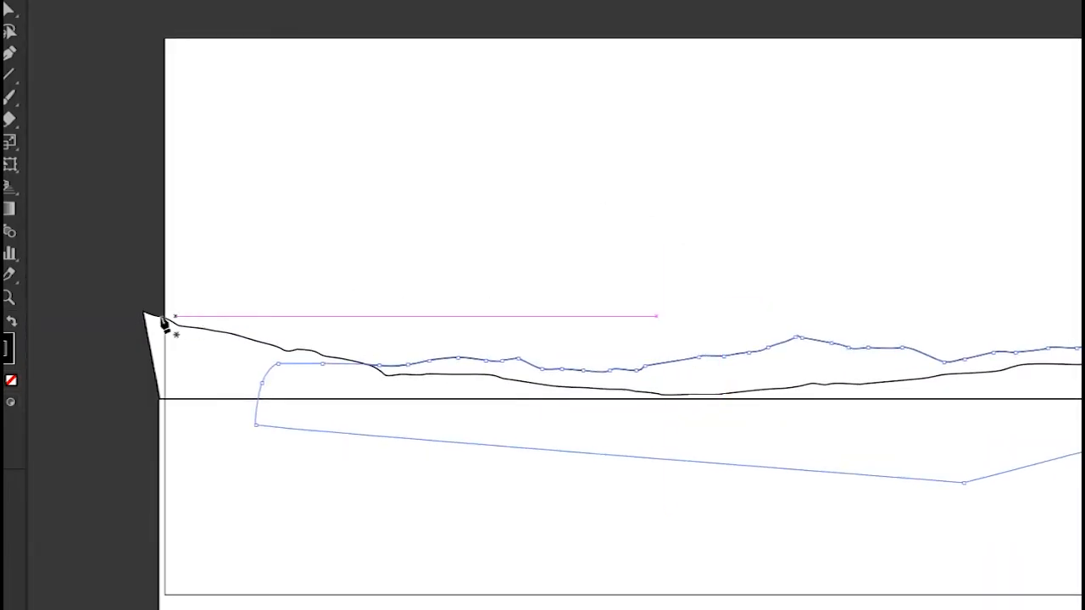
left_click(102, 311)
left_click_drag(183, 306, 226, 306)
left_click_drag(238, 308, 283, 324)
left_click(265, 321)
left_click_drag(301, 324, 427, 308)
left_click(355, 315)
left_click(396, 293)
left_click(506, 316)
left_click_drag(522, 325, 590, 369)
left_click(541, 323)
left_click(570, 325)
left_click(631, 341)
left_click_drag(591, 357, 695, 346)
left_click_drag(710, 346, 740, 341)
left_click_drag(774, 336, 929, 290)
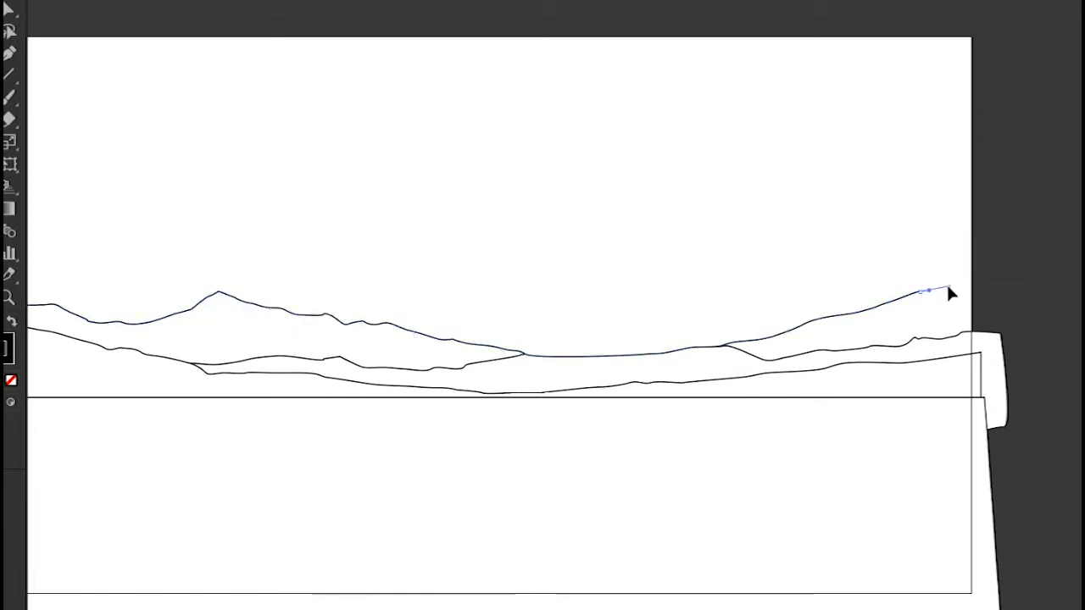
Step: Close the third ridge's outline below the horizon outside both artboard edges and send it behind all other shapes
left_click(1000, 283)
left_click(990, 344)
left_click(986, 410)
left_click_drag(923, 435, 913, 440)
left_click_drag(791, 446, 935, 406)
left_click_drag(423, 391, 387, 395)
left_click_drag(239, 403, 219, 403)
left_click(74, 387)
left_click(68, 271)
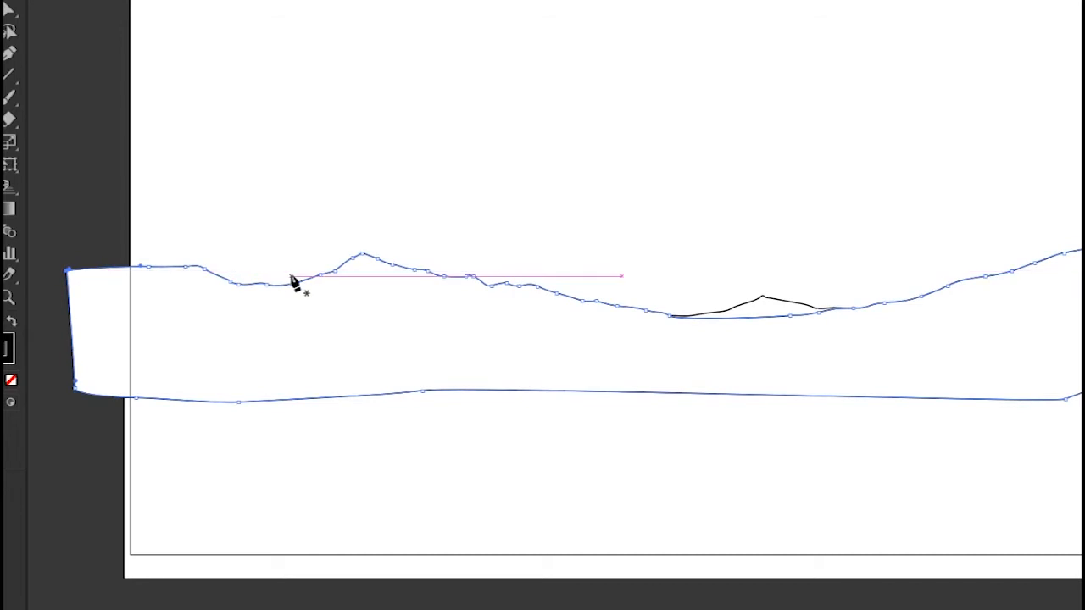
key("ctrl+shift+bracketleft")
Step: Draw a closed, taller mountain range with two main peaks above the other ridges, spanning almost the whole artboard width
left_click_drag(424, 226, 365, 264)
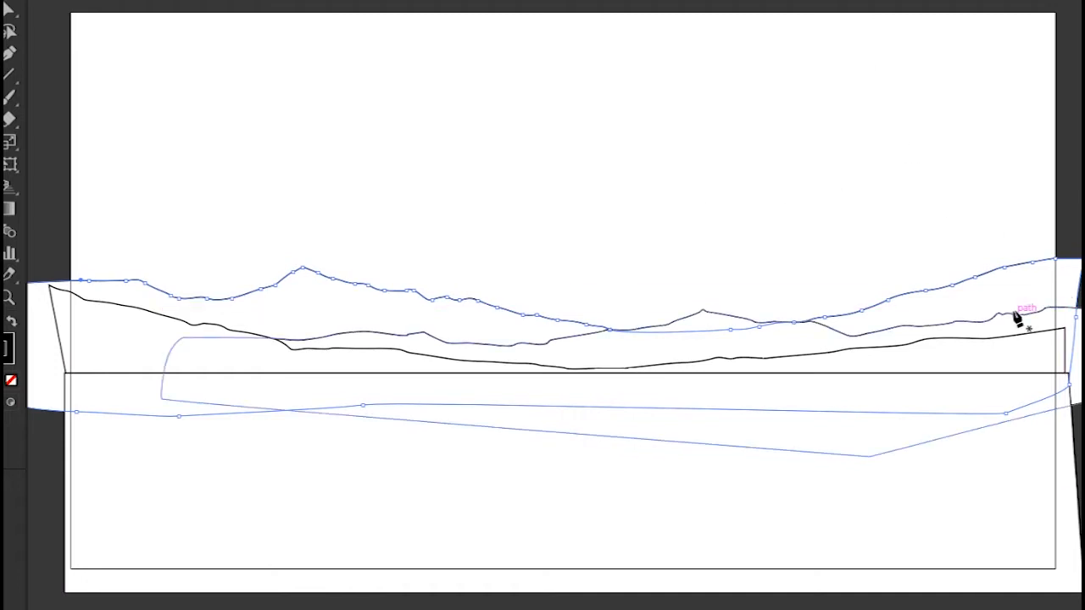
key("ctrl+shift+a")
left_click(995, 278)
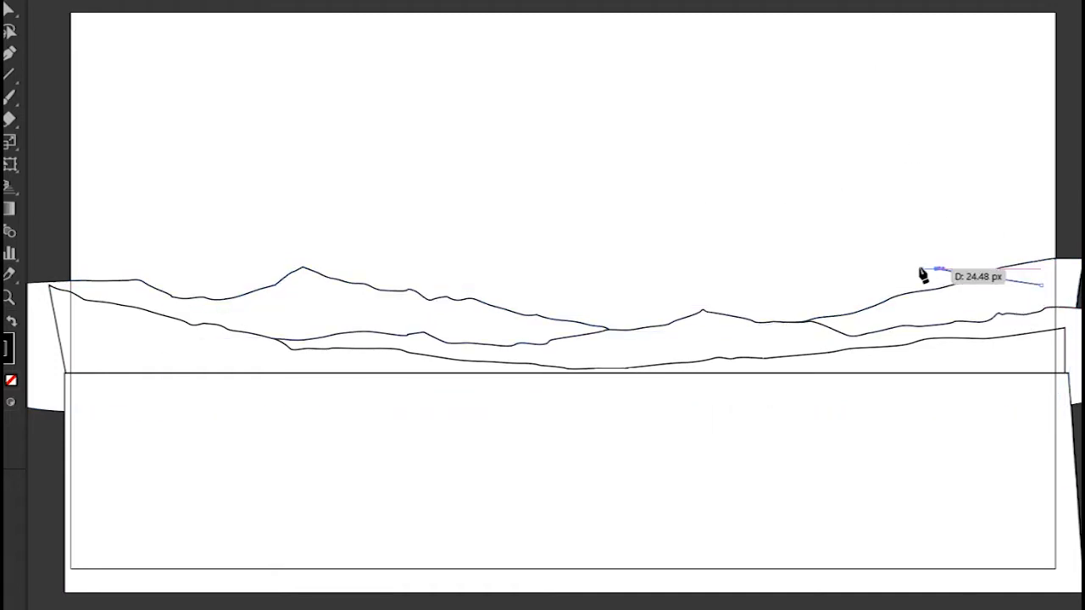
left_click_drag(797, 240, 687, 186)
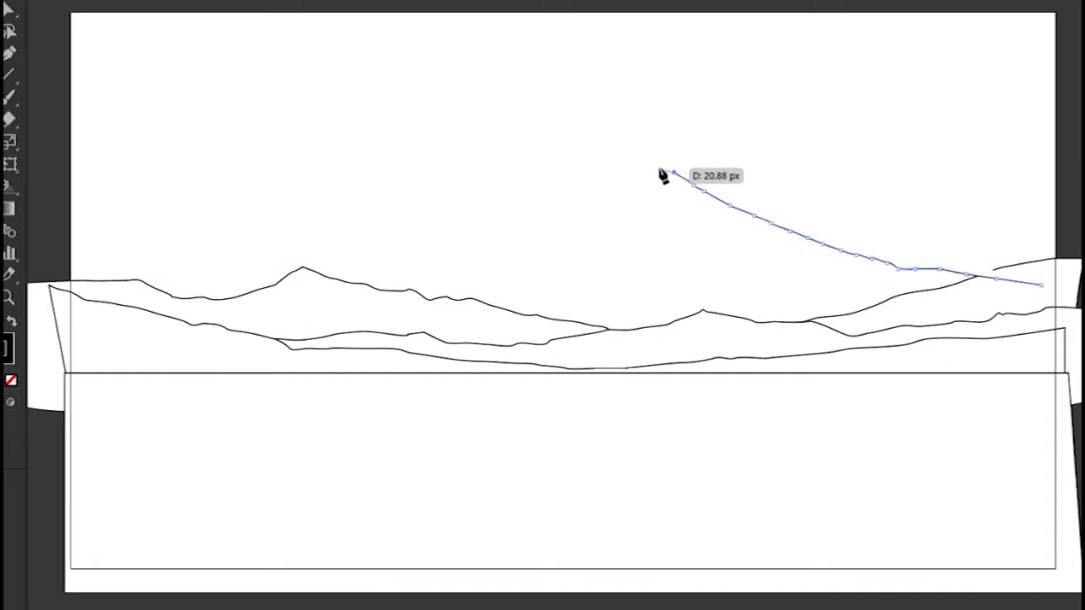
mouse_move(657, 175)
left_mouse_down()
mouse_move(574, 218)
mouse_move(527, 214)
left_mouse_up()
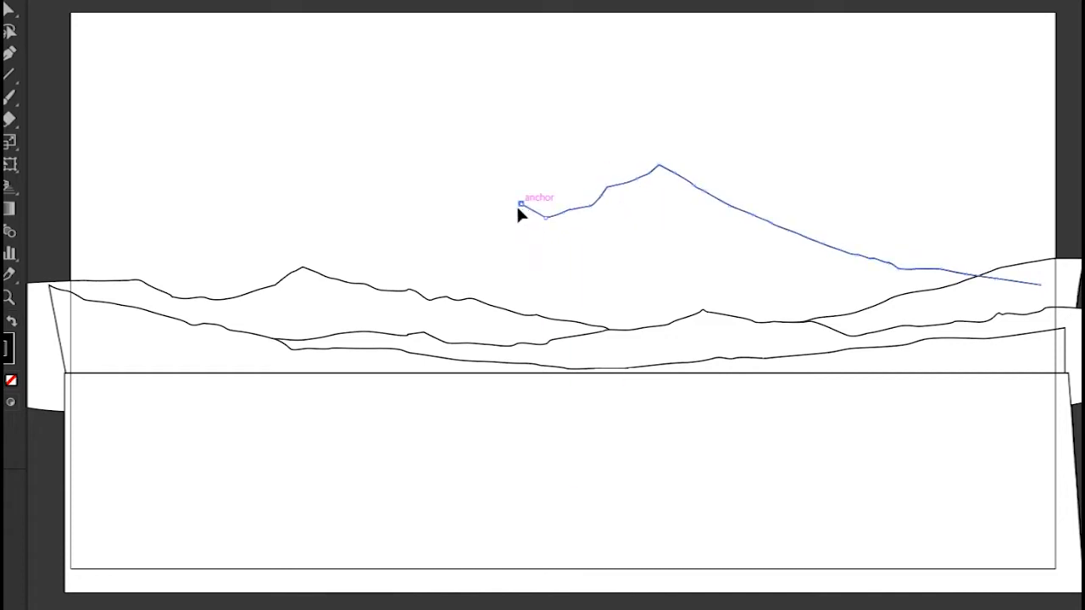
mouse_move(411, 235)
left_mouse_down()
mouse_move(372, 213)
mouse_move(320, 219)
mouse_move(270, 183)
mouse_move(160, 218)
mouse_move(55, 221)
mouse_move(54, 327)
mouse_move(169, 370)
mouse_move(360, 410)
mouse_move(674, 439)
mouse_move(910, 413)
mouse_move(1006, 358)
mouse_move(1026, 282)
left_mouse_up()
Step: Send the tall mountain range behind all other shapes
key("ctrl+shift+p")
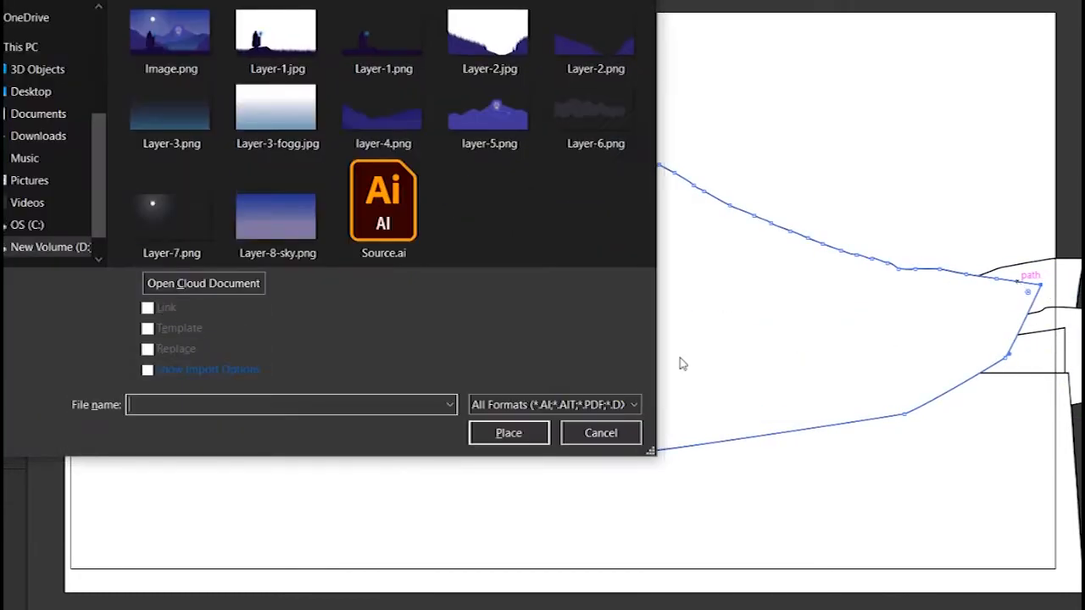
left_click(599, 434)
key("ctrl+shift+[")
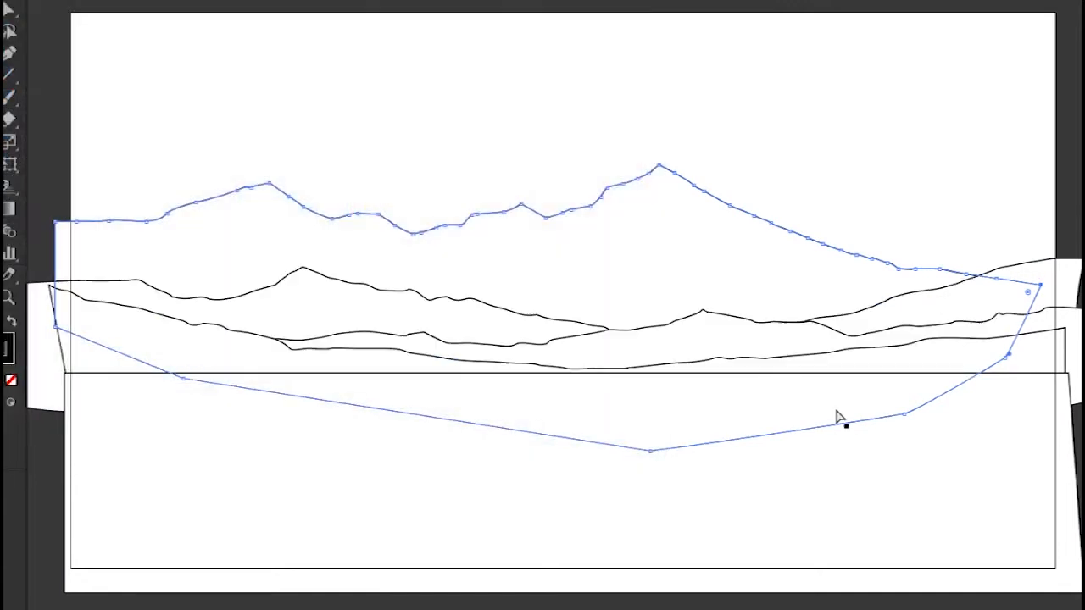
Step: Examine the layered mountain ridges up close and across the whole artboard
key("v")
mouse_move(836, 214)
left_mouse_down()
mouse_move(887, 212)
mouse_move(862, 193)
left_mouse_up()
left_click(929, 167)
mouse_move(709, 276)
left_mouse_down()
mouse_move(738, 268)
mouse_move(717, 271)
left_mouse_up()
left_click(877, 240)
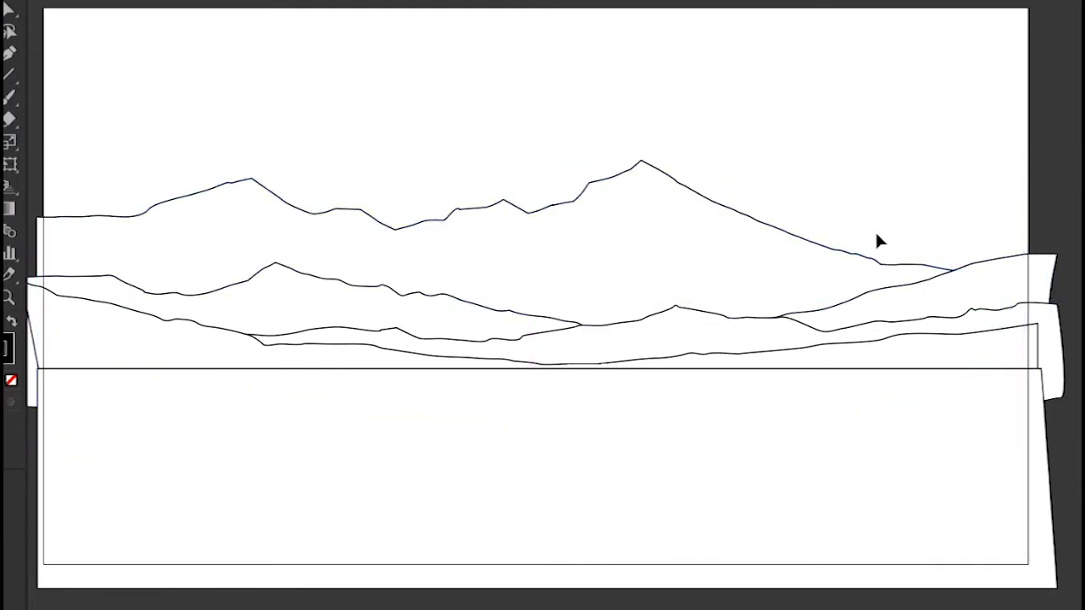
left_click_drag(624, 298, 754, 267)
key("ctrl+plus")
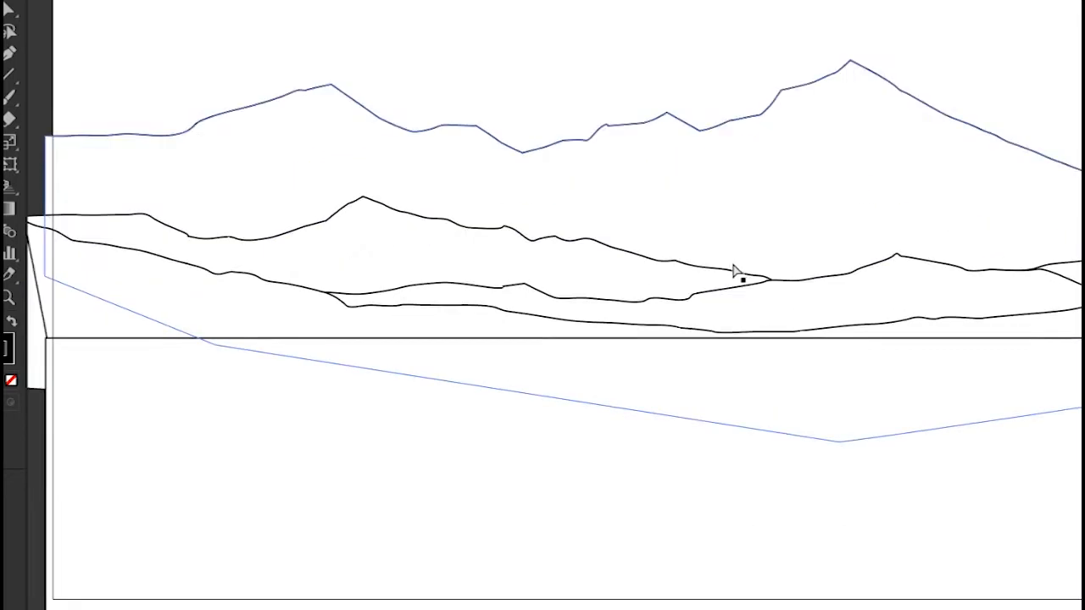
key("ctrl+plus")
left_click_drag(424, 387, 300, 455)
key("ctrl+minus")
key("ctrl+minus")
key("ctrl+minus")
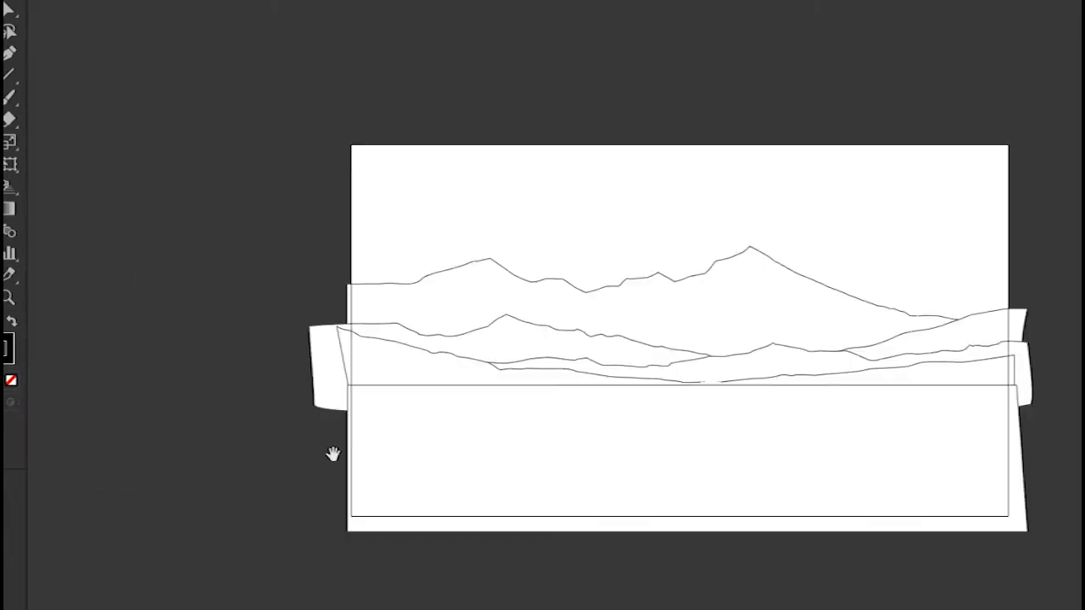
left_click_drag(484, 428, 407, 441)
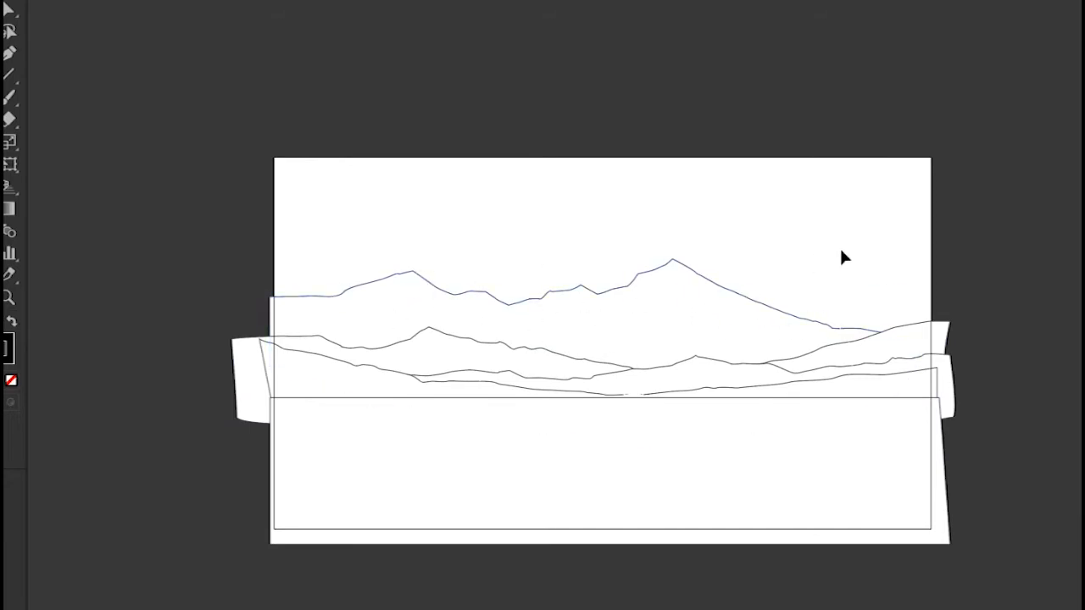
Step: Select all four mountain ridges and squash them vertically to roughly half their height
left_click_drag(636, 392, 637, 393)
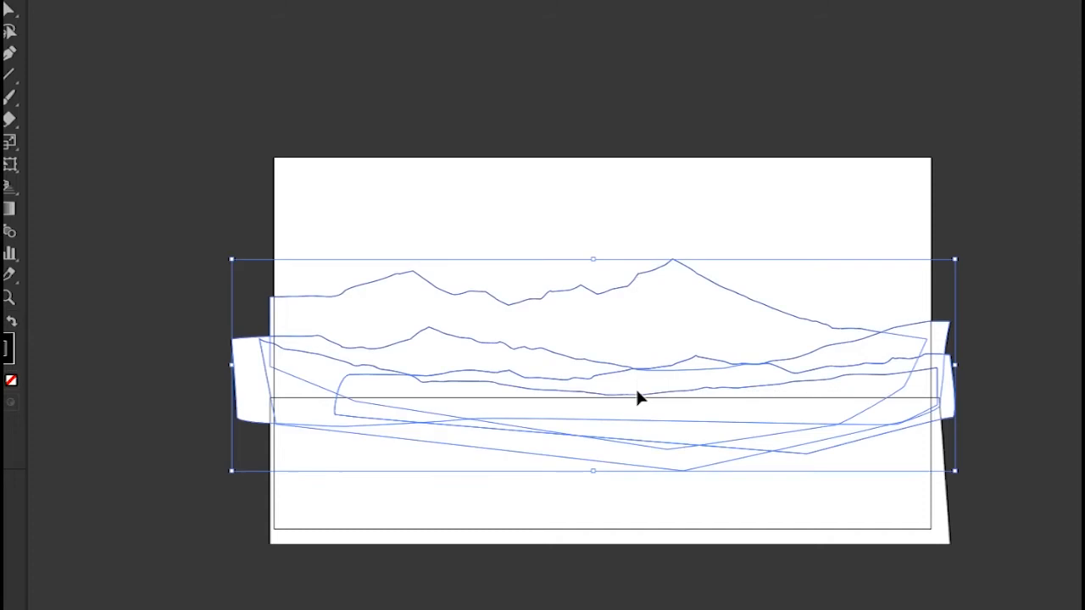
left_click_drag(599, 259, 597, 378)
left_click(694, 314)
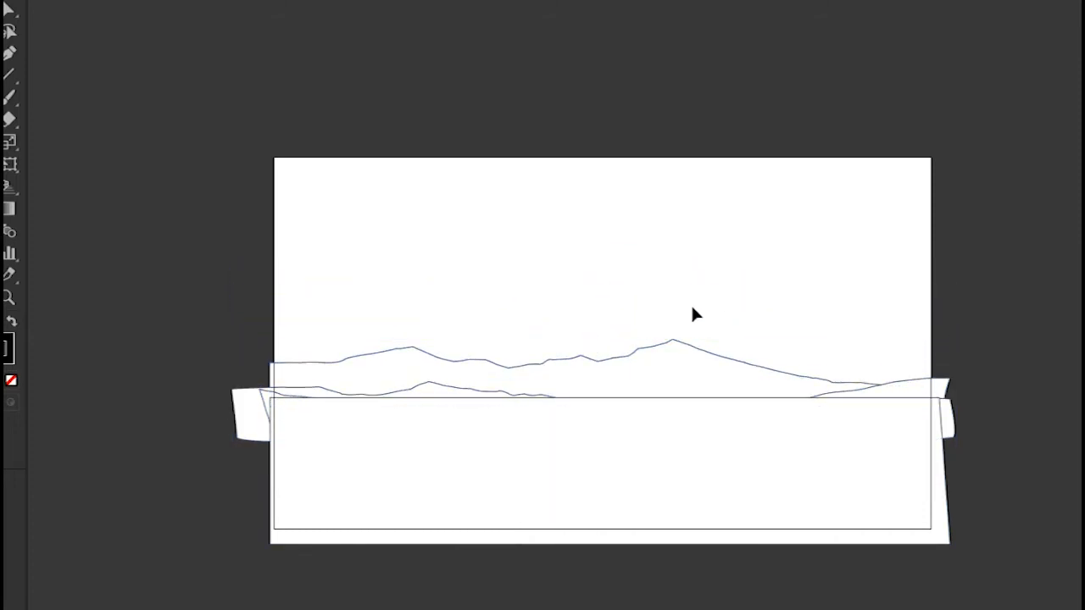
Step: Select only the four mountain ridges and move them up so the front hill rises above the horizon line
left_click_drag(236, 329, 612, 483)
left_click(670, 347, "shift")
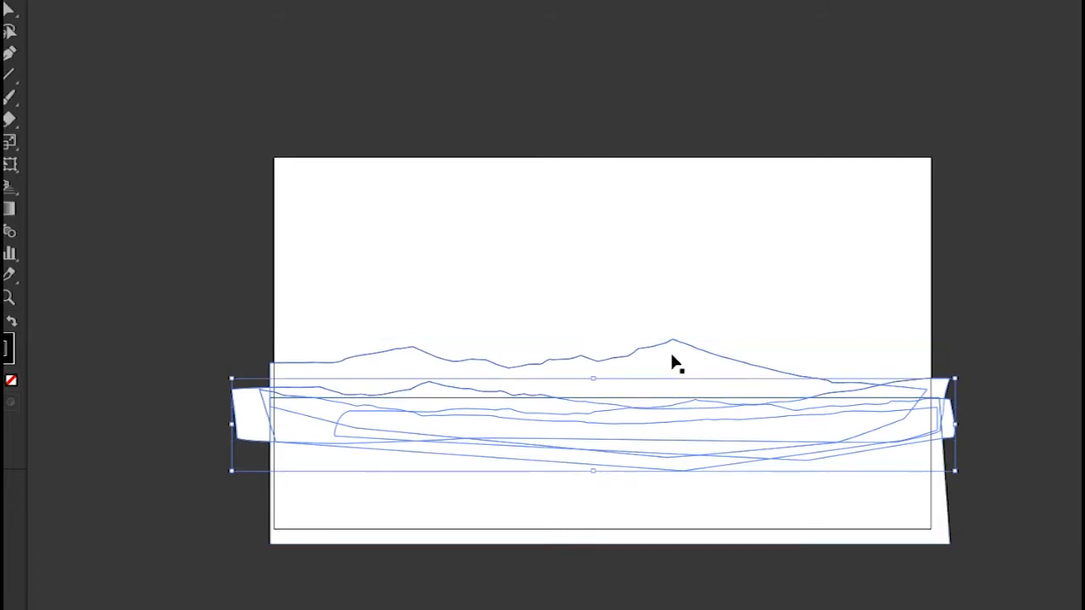
left_click(696, 361, "shift")
left_click_drag(697, 367, 690, 339)
left_click(760, 266)
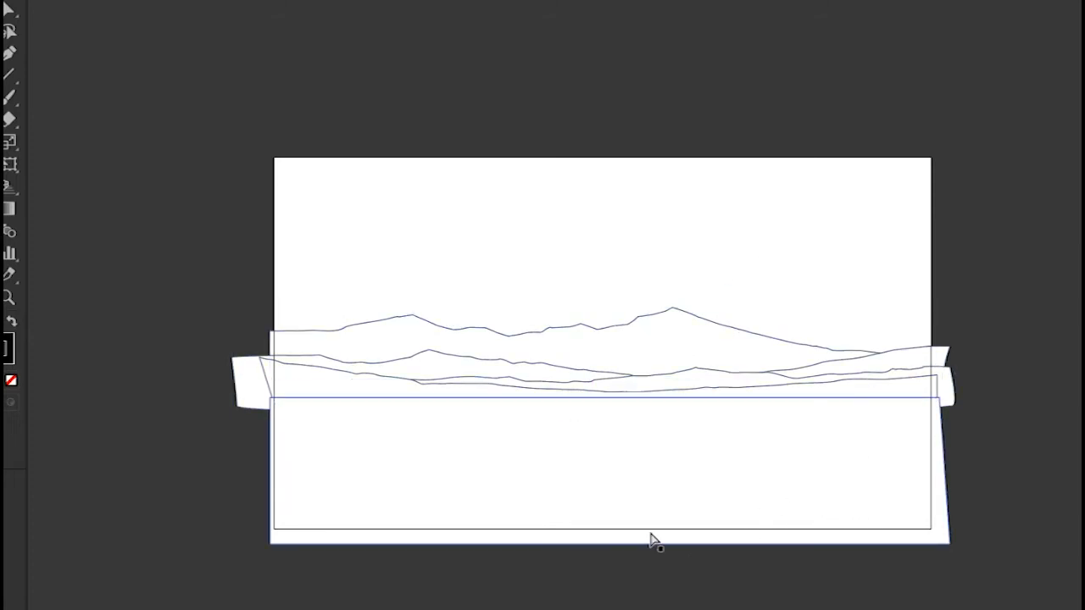
Step: Select the three rear ridges without the front hill and nudge them slightly upward
key("ctrl+plus")
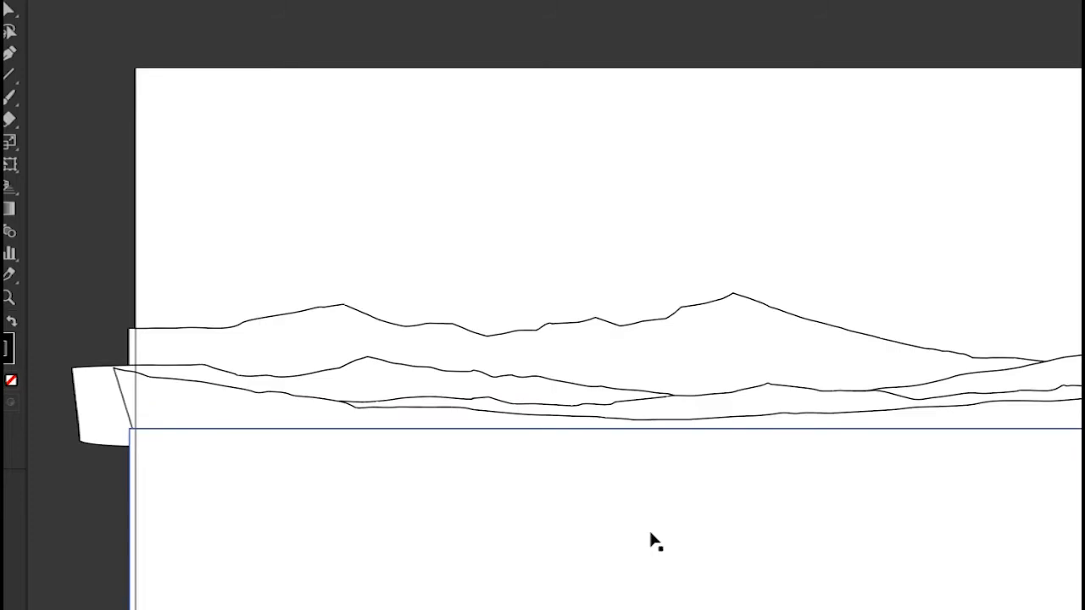
left_click_drag(712, 431, 261, 404)
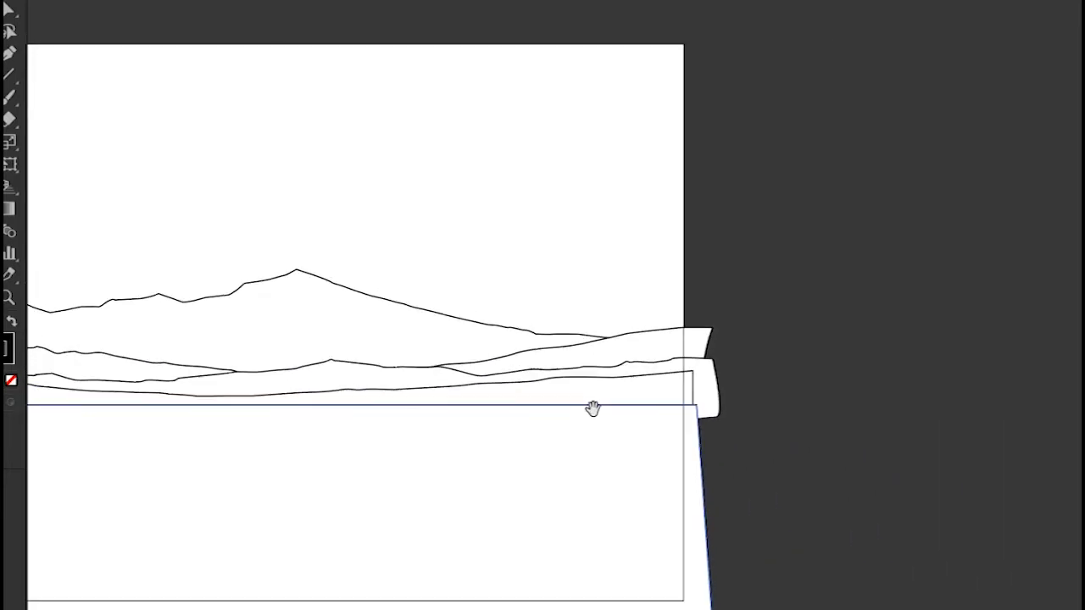
left_click(618, 386)
left_click(528, 367, "shift")
left_click(450, 339, "shift")
left_click(509, 330, "shift")
left_click_drag(426, 373, 649, 397)
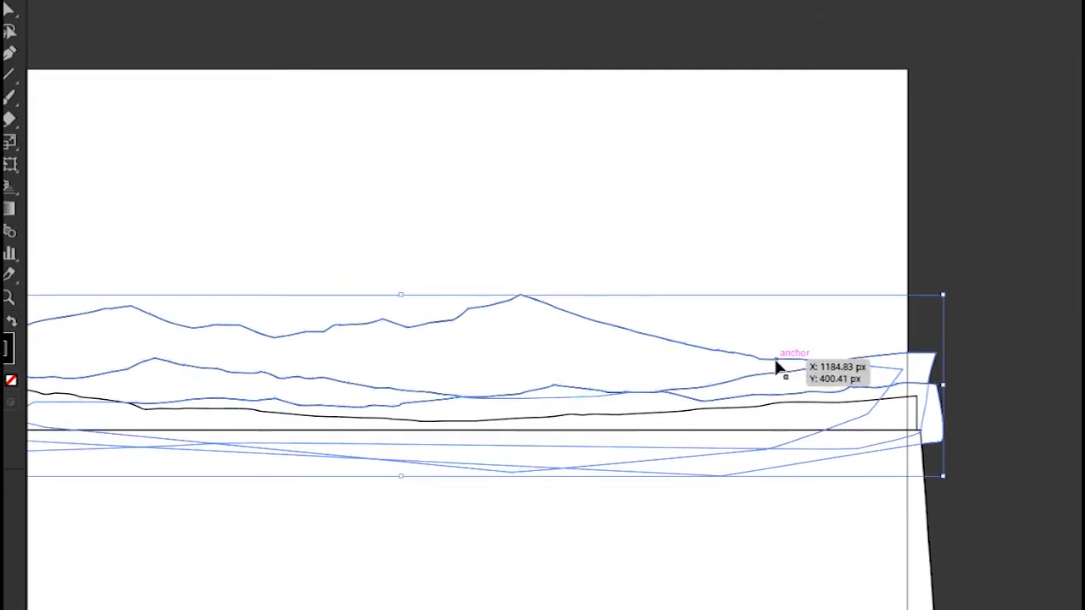
key("shift+Up")
key("shift+Up")
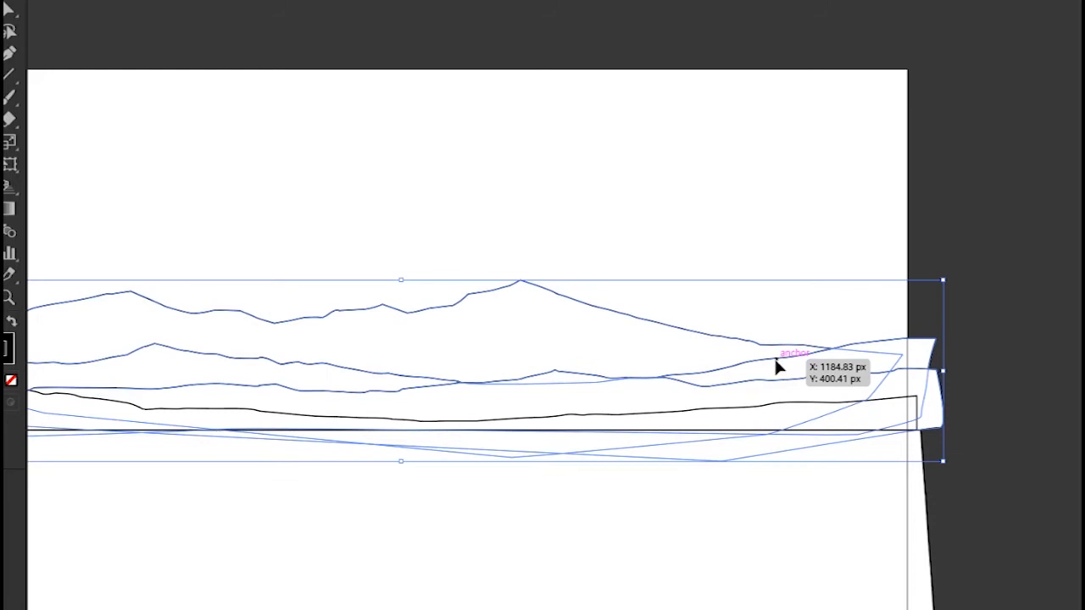
key("shift+Down")
left_click(742, 275)
Step: Draw a narrow, closed triangle for a tree on the empty area right of the artboard with the Pen tool
left_click_drag(787, 285, 647, 234)
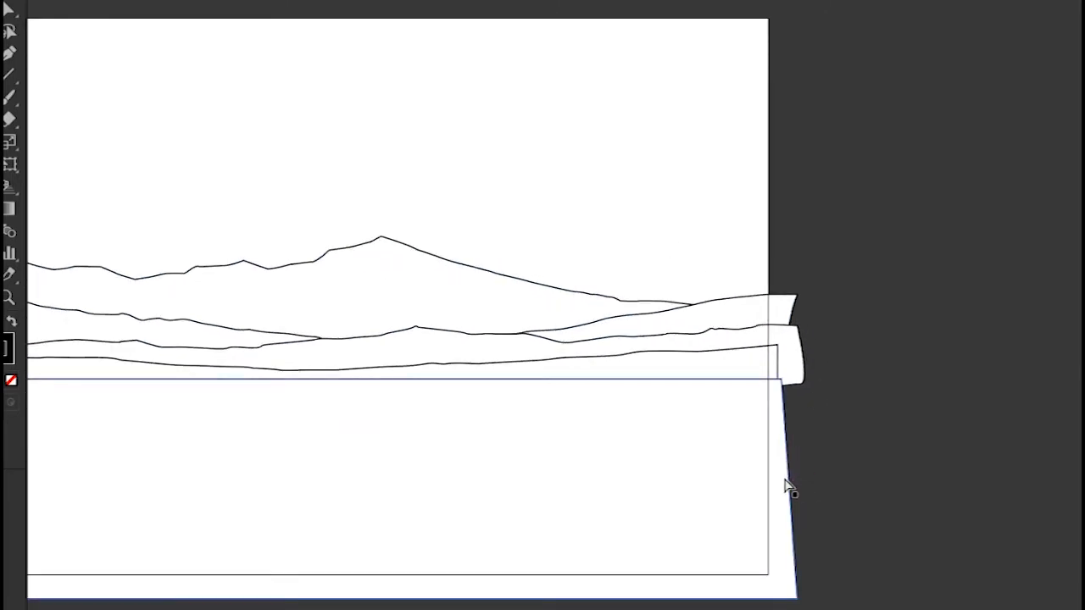
key("ctrl+plus")
key("ctrl+plus")
key("ctrl+plus")
key("ctrl+plus")
left_click_drag(805, 472, 384, 475)
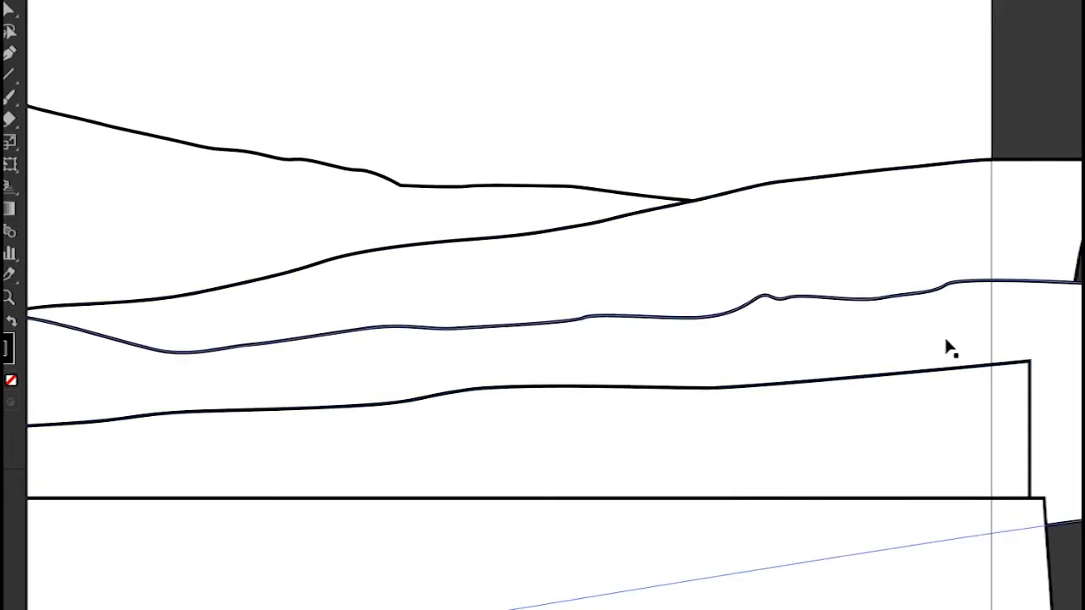
key("p")
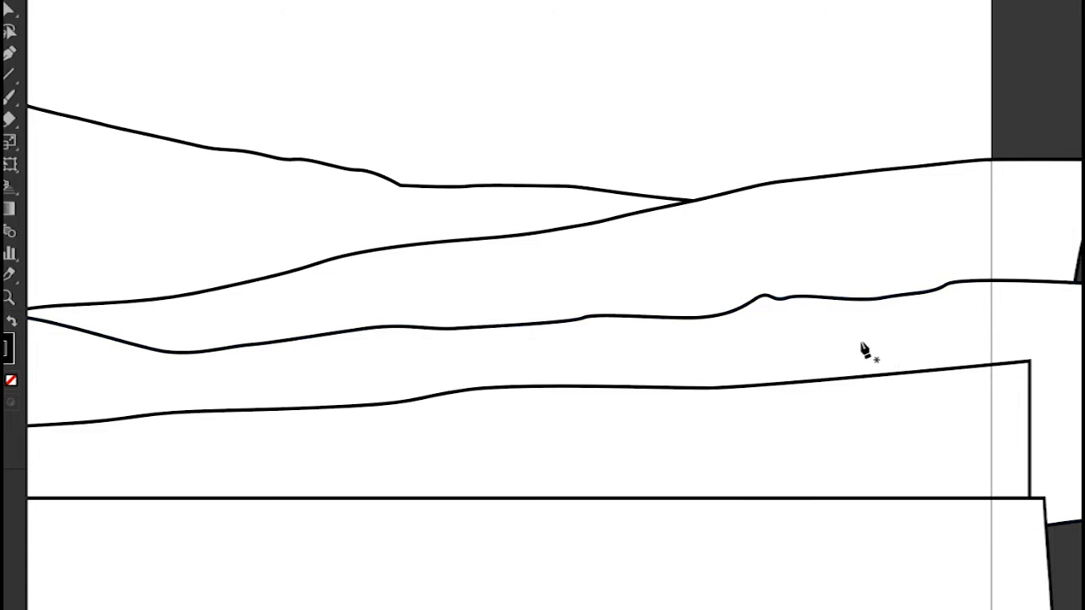
scroll(864, 351, "right", 10)
left_click(733, 218)
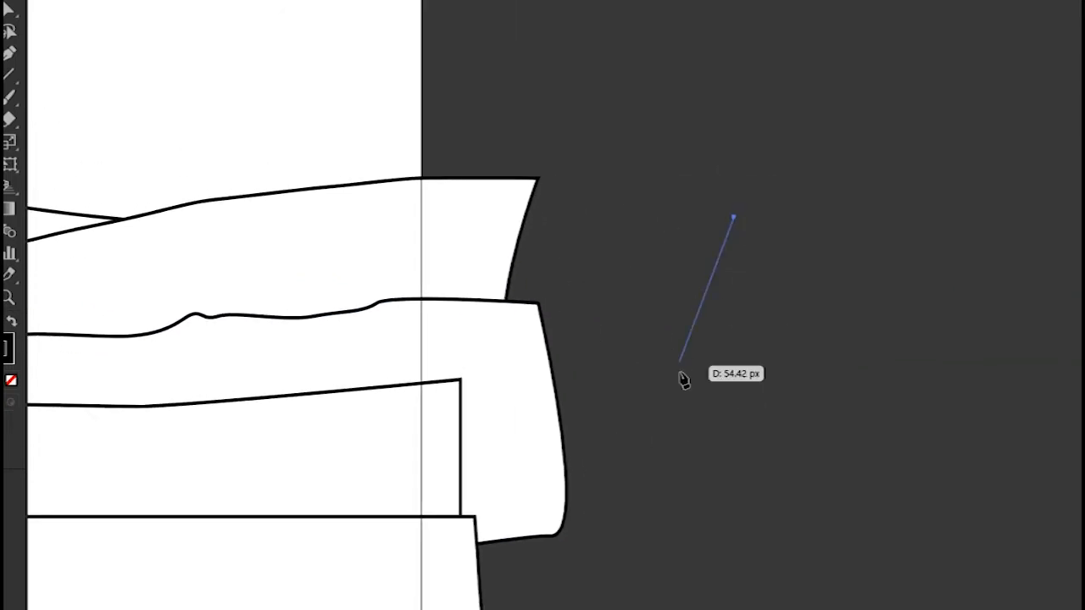
left_click(705, 379)
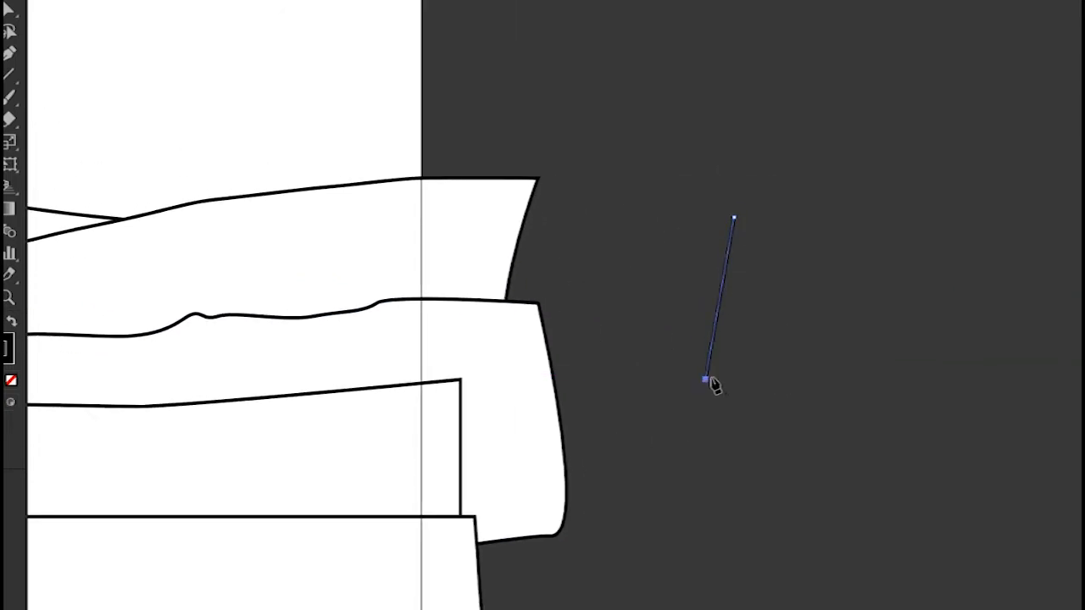
left_click(777, 379)
left_click(734, 218)
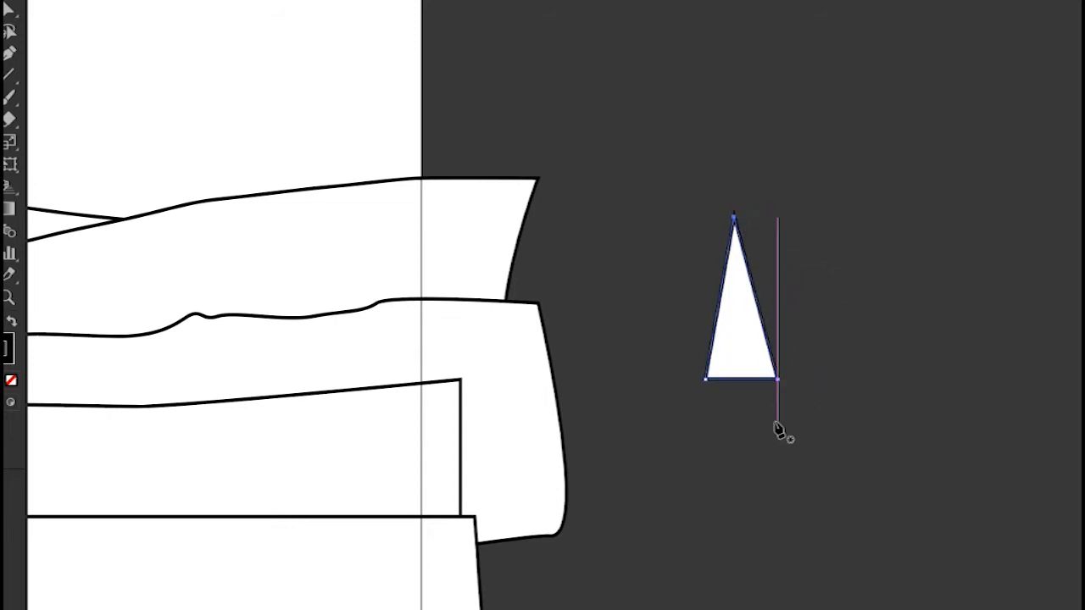
Step: Move the triangle onto the right end of the front hill so its base overlaps the ridge line
left_click_drag(697, 437, 752, 444)
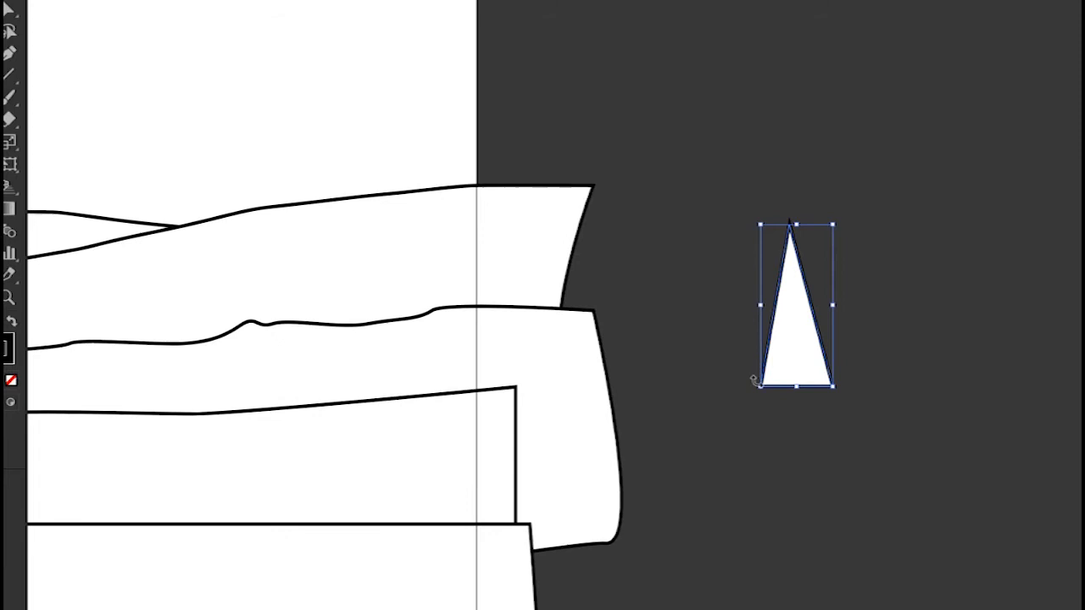
left_click_drag(805, 313, 775, 394)
mouse_move(824, 438)
left_mouse_down()
mouse_move(1010, 451)
mouse_move(630, 413)
left_mouse_up()
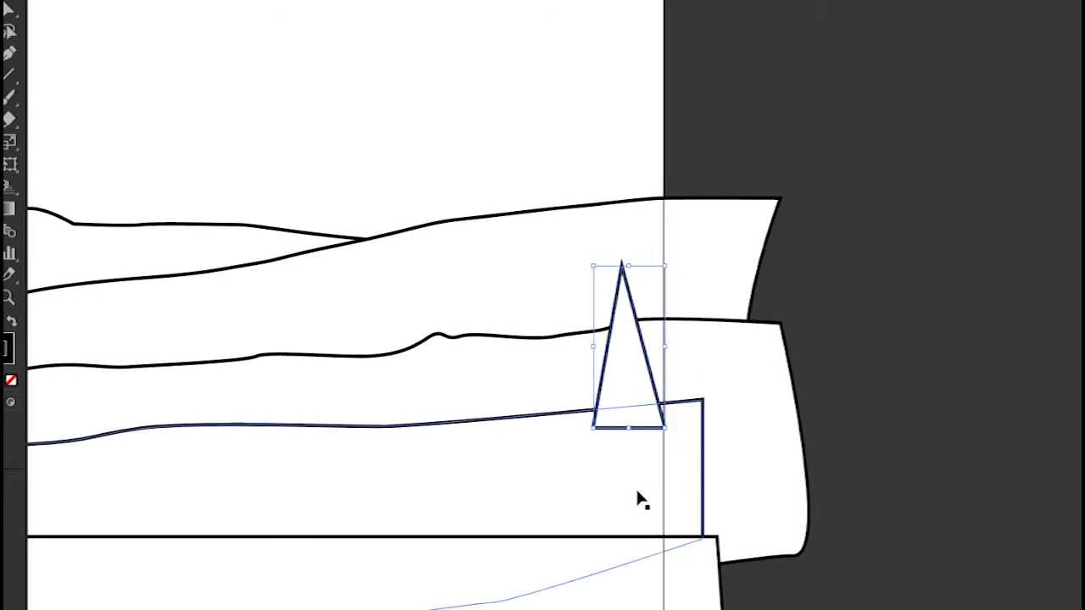
Step: Select the triangle tree together with the front hill and group them
left_click(550, 488, "shift")
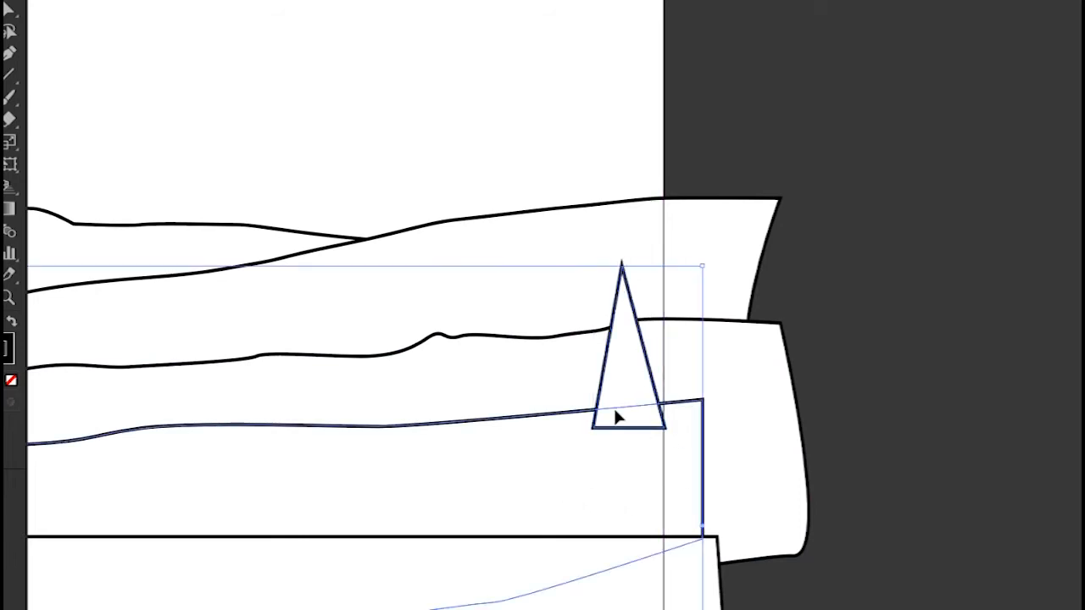
key("a")
right_click(632, 381)
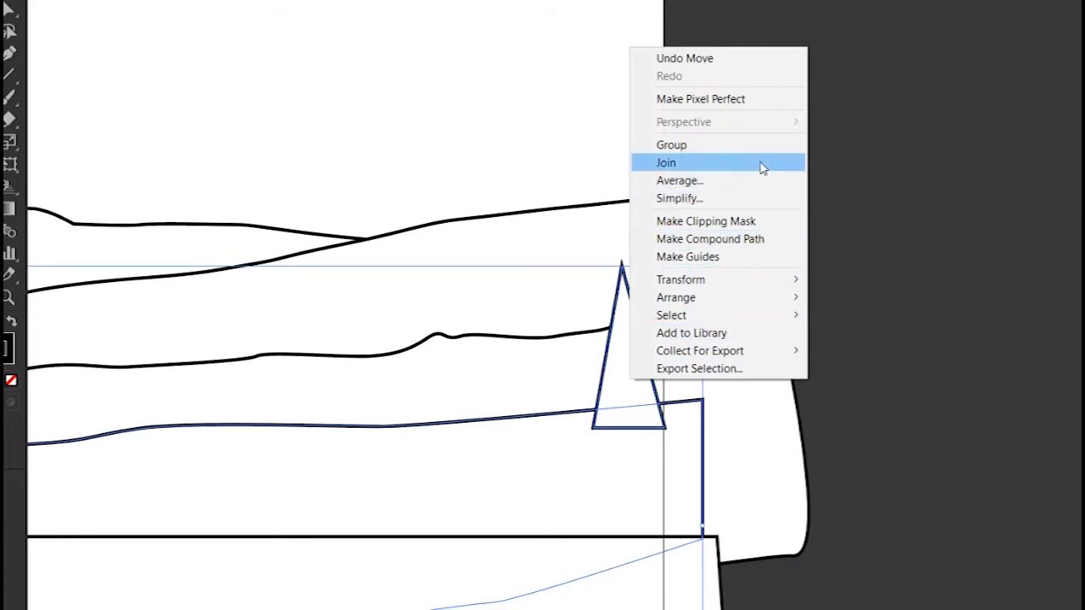
left_click(709, 155)
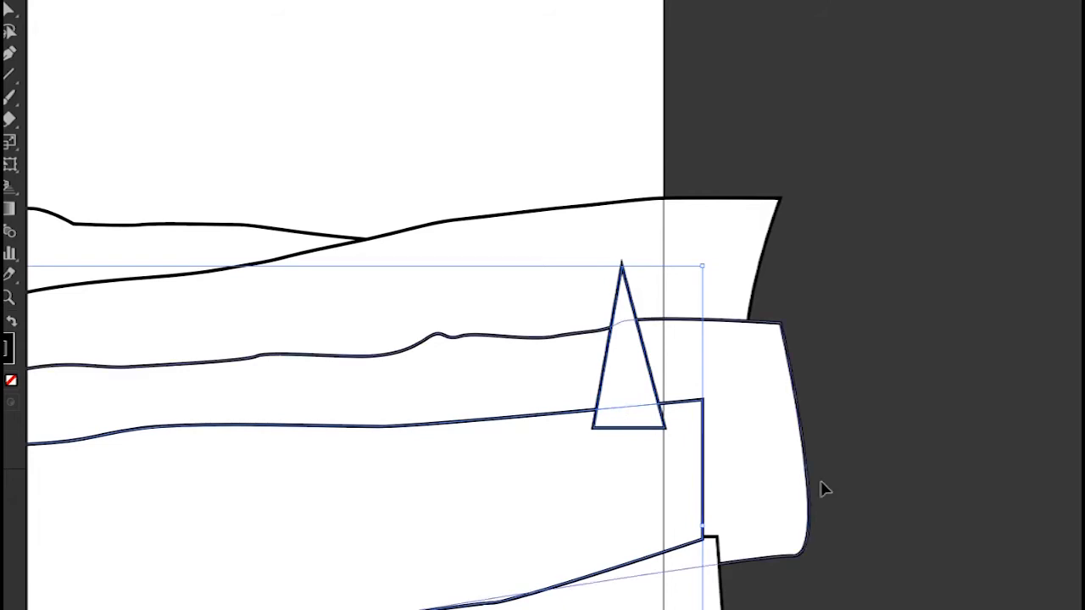
Step: Bring the foreground shape below the horizon line to the front so it covers the hill's lower part
left_click_drag(823, 487, 981, 302)
left_click(757, 462)
key("ctrl+shift+bracketright")
left_click(786, 218)
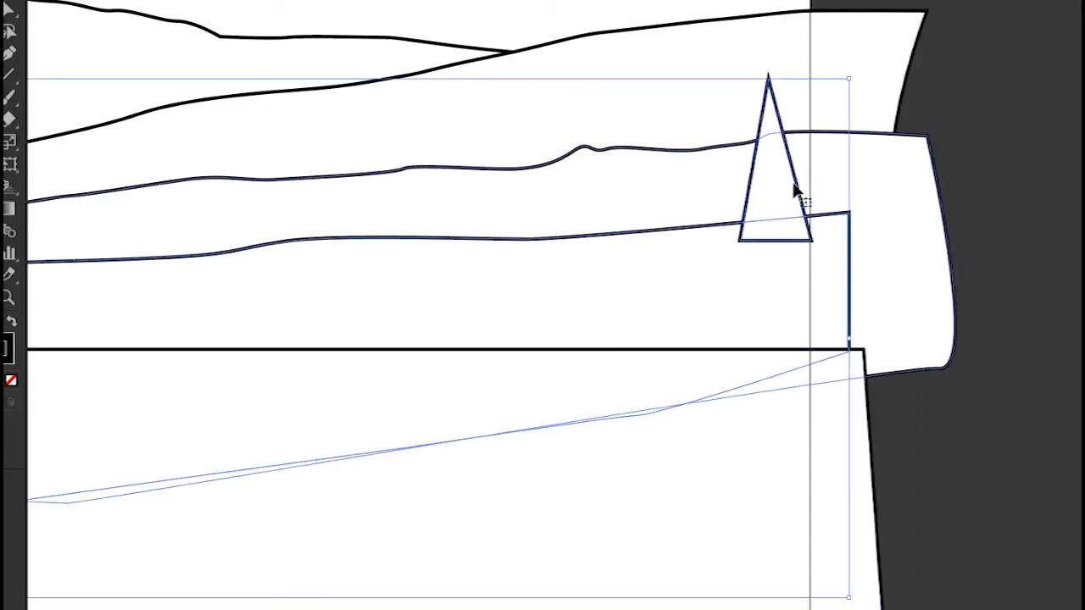
Step: Isolate the front hill group and duplicate the triangle tree leftward along the ridge with slightly varied heights and overlaps
double_click(779, 191)
left_click_drag(484, 319, 520, 345)
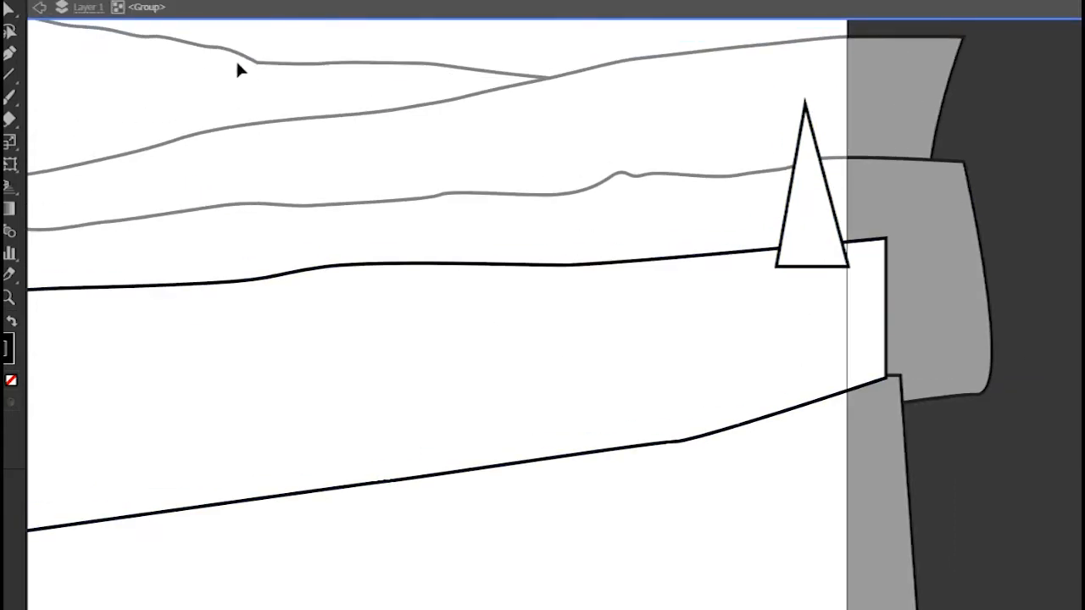
left_click_drag(817, 222, 863, 354)
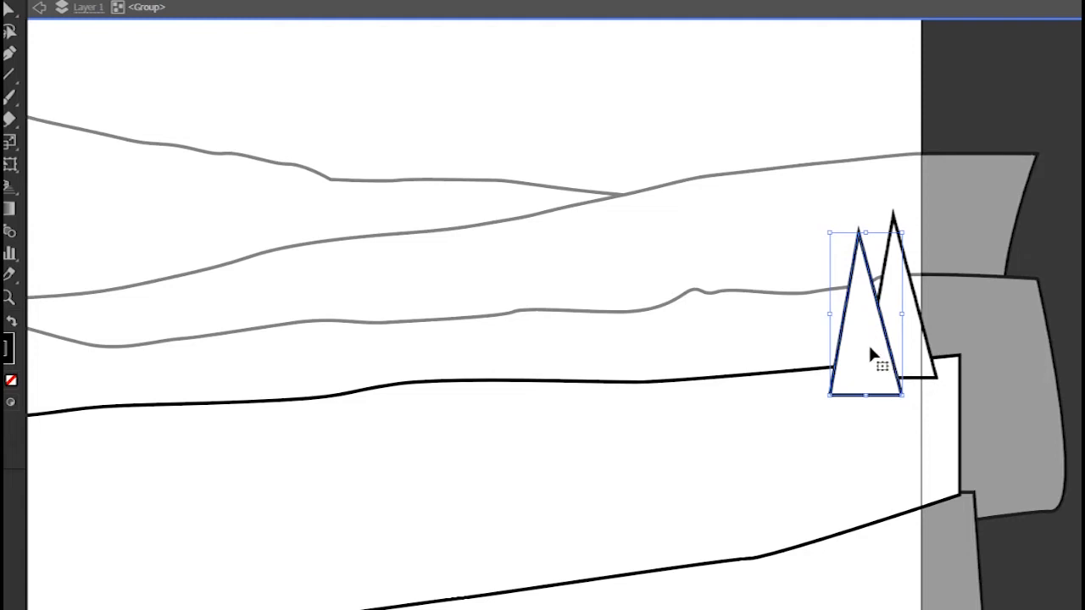
left_click_drag(870, 352, 518, 391, "alt")
left_click_drag(509, 386, 490, 376, "alt")
left_click_drag(485, 378, 453, 412, "alt")
left_click_drag(451, 412, 405, 383, "alt")
left_click_drag(314, 371, 272, 400, "alt")
left_click_drag(270, 406, 223, 399, "alt")
left_click_drag(156, 386, 122, 412, "alt")
left_click_drag(279, 358, 384, 389)
Step: Select the first run of trees at the right end of the hill and duplicate it further left
left_click(197, 211)
left_click_drag(196, 210, 1027, 386)
left_click_drag(753, 384, 1052, 339)
key("ctrl+minus")
key("ctrl+minus")
key("ctrl+minus")
left_click_drag(717, 397, 1070, 428)
left_click_drag(947, 375, 439, 419, "alt")
Step: Select a clump of trees without the hill shape and copy it to extend the row toward the hill's left half
left_click(315, 327)
left_click_drag(314, 327, 605, 374)
left_click_drag(558, 502, 649, 463)
left_click(771, 399)
left_click_drag(873, 391, 688, 464)
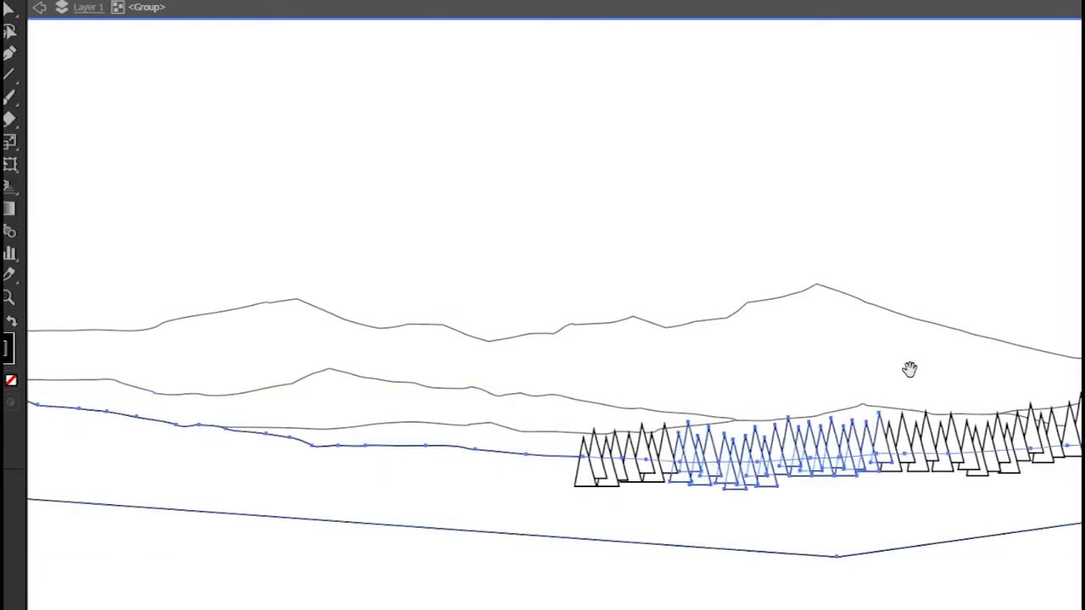
left_click_drag(910, 370, 851, 359)
left_click_drag(848, 382, 657, 443)
left_click_drag(795, 441, 465, 450, "alt")
Step: Position and copy tree clumps until the row covers the hill's left end, and leave the group's isolation mode
left_click_drag(449, 424, 665, 454)
left_click_drag(489, 412, 629, 510)
left_click(637, 507, "shift")
left_click_drag(497, 389, 569, 502)
left_click_drag(678, 483, 376, 470)
left_click_drag(170, 382, 337, 455)
left_click_drag(139, 380, 235, 448)
left_click_drag(351, 448, 53, 430)
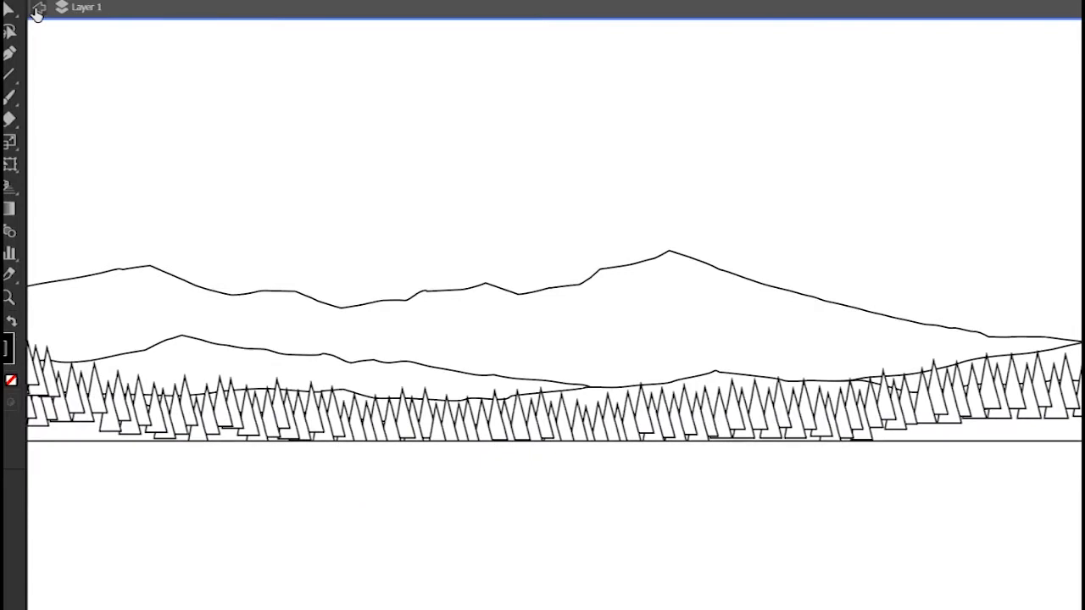
left_click(37, 10)
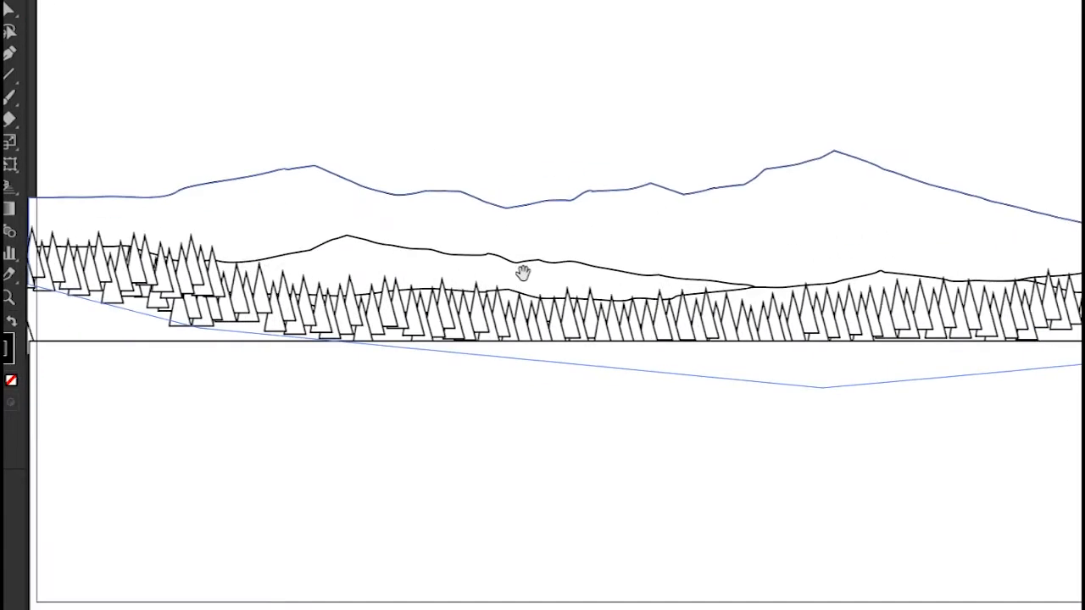
Step: Isolate the front hill group again, copy a wide clump of its middle trees and leave isolation mode
left_click_drag(520, 274, 773, 314)
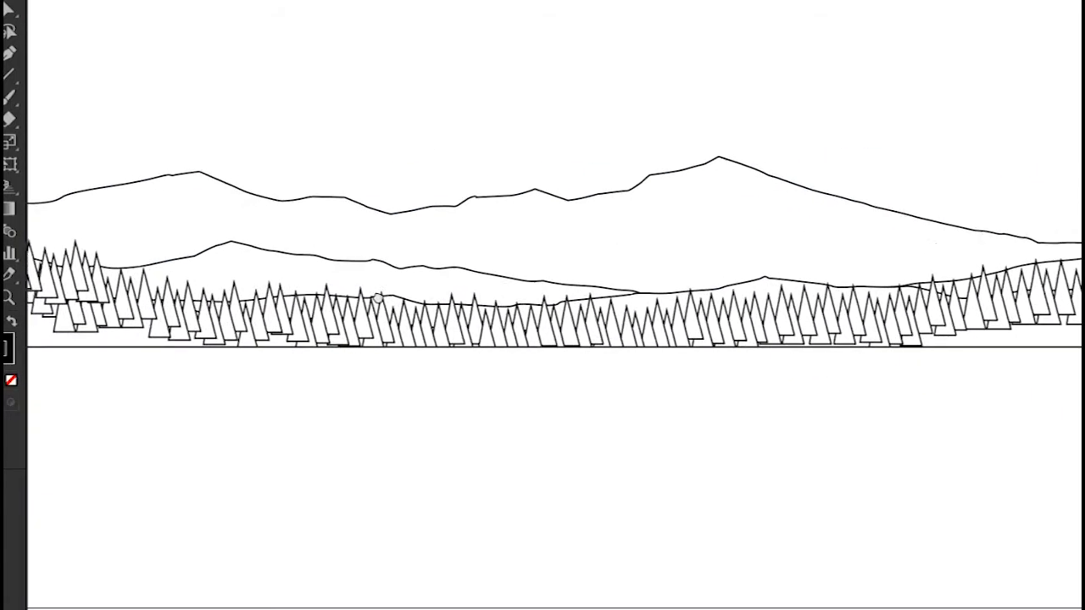
double_click(678, 337)
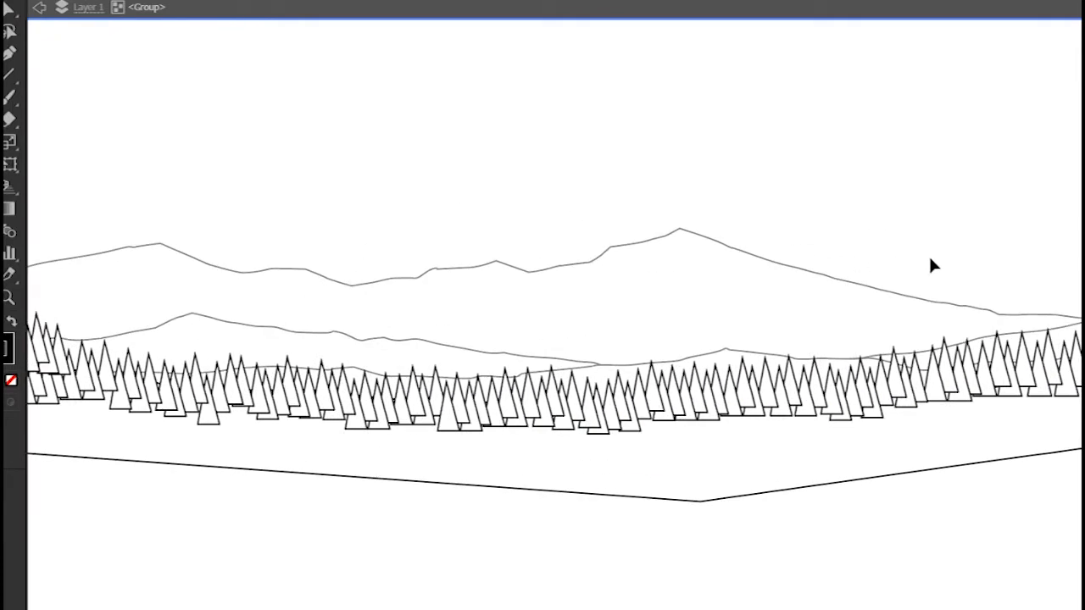
left_click_drag(464, 450, 465, 450)
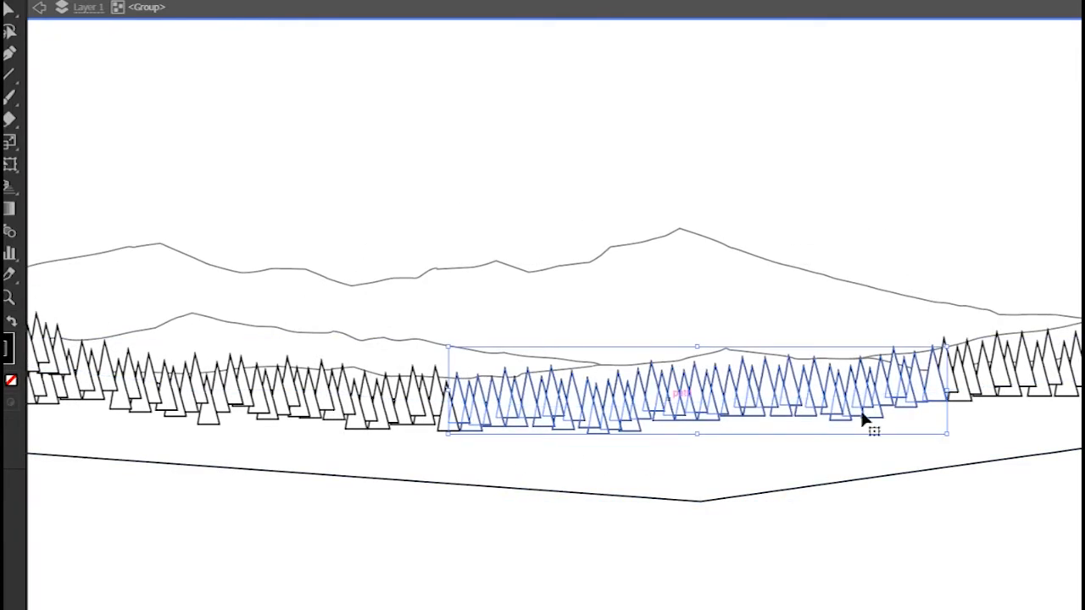
key("a")
key("v")
left_click(41, 15)
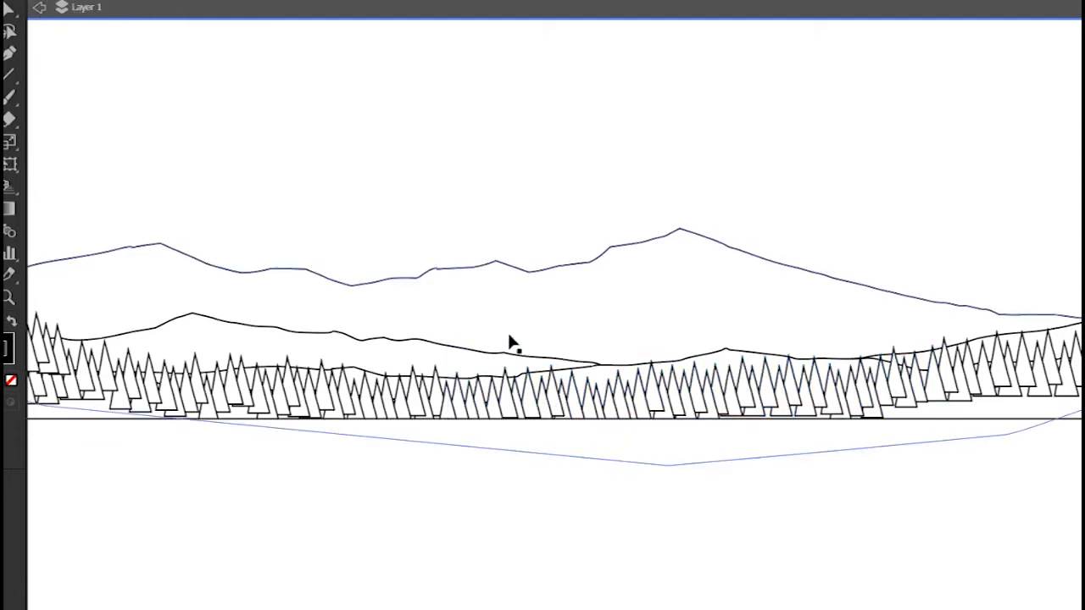
Step: Isolate the ridge directly behind the front hill, paste the copied trees into it and group them with the ridge
double_click(719, 363)
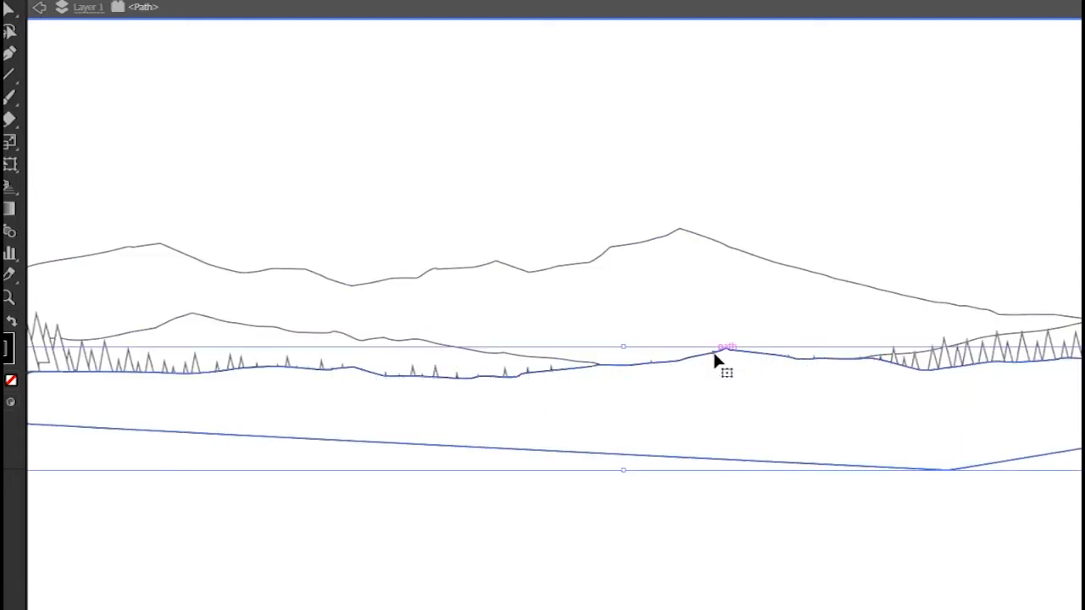
scroll(562, 245, "right", 5)
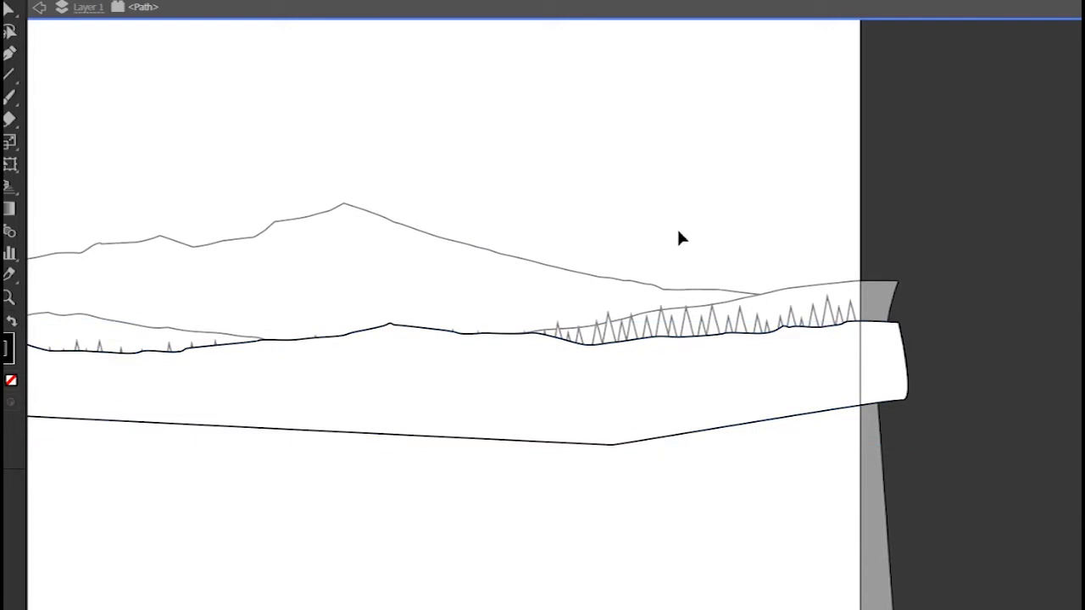
key("ctrl+v")
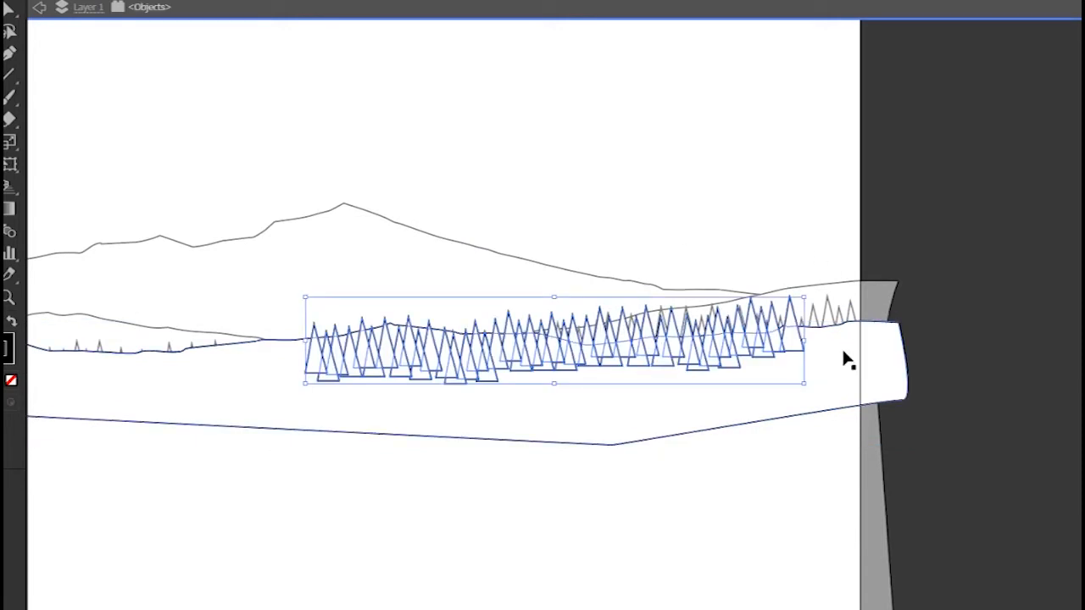
left_click(840, 376, "shift")
key("ctrl+g")
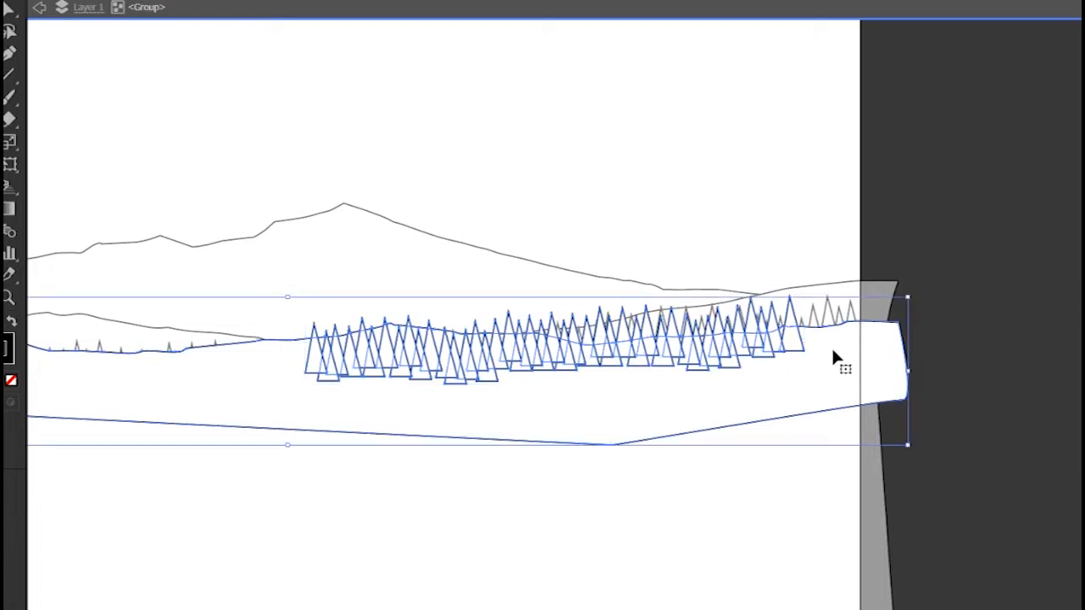
Step: Select all pasted trees without the ridge shape and scale them down so they look more distant
left_click(789, 298)
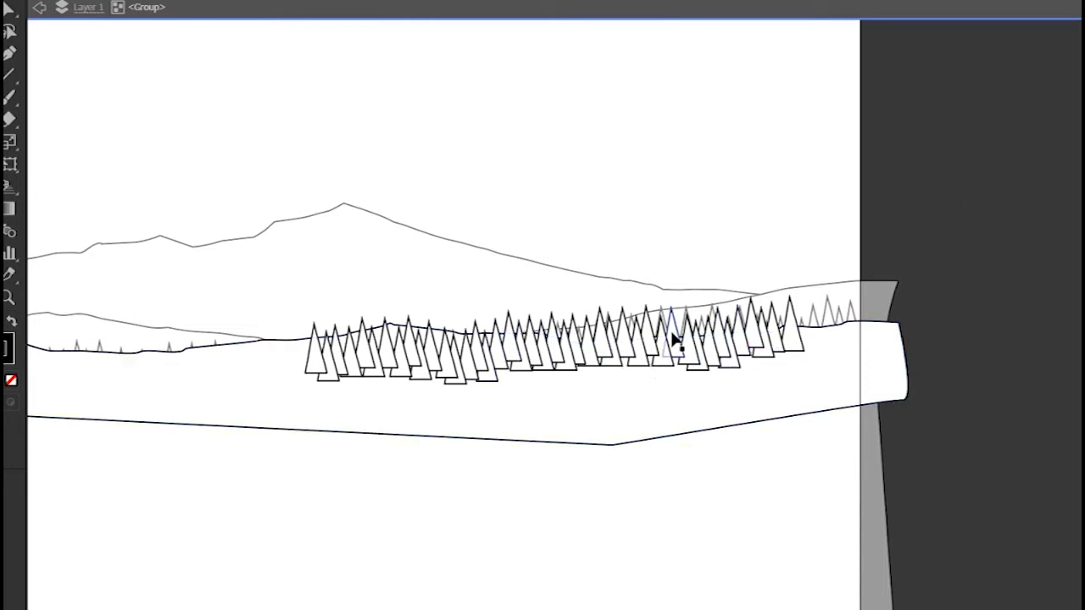
left_click_drag(780, 285, 722, 305)
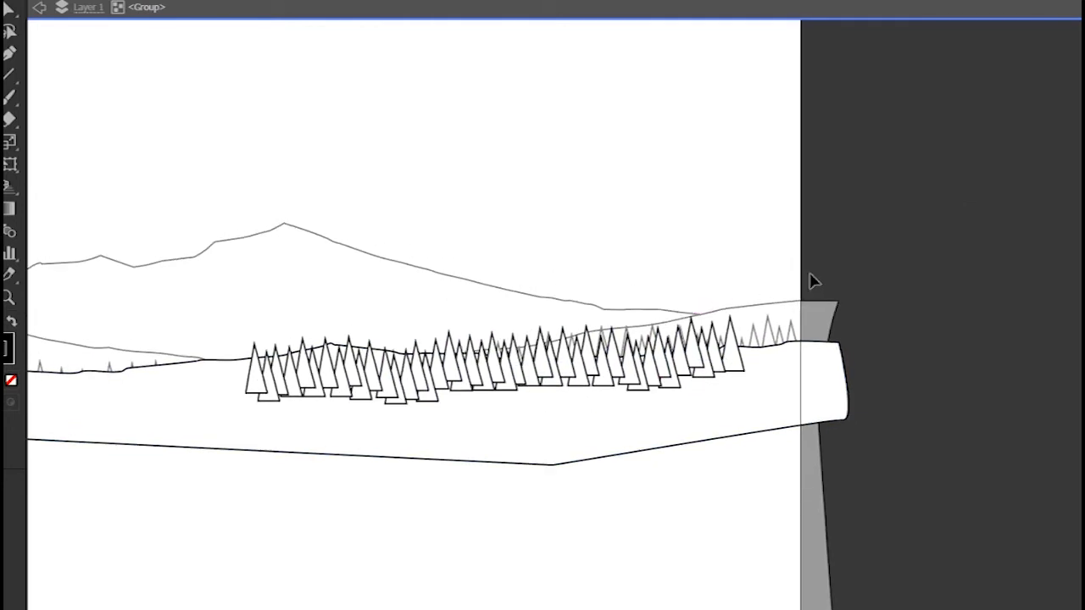
left_click_drag(647, 386, 645, 386)
left_click_drag(798, 262, 537, 379)
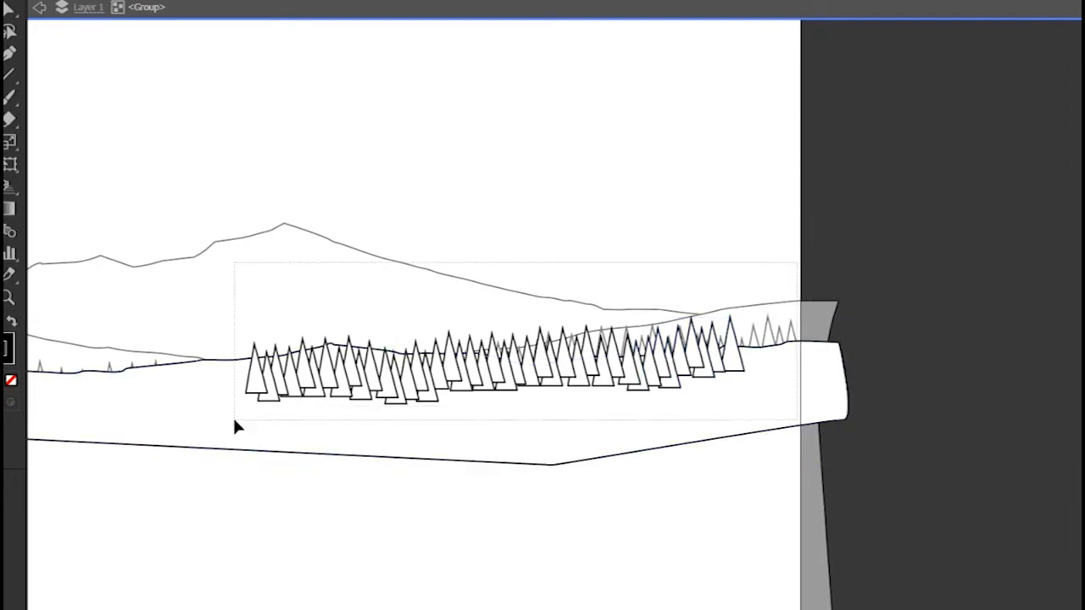
left_click_drag(234, 420, 234, 420)
left_click(380, 426, "shift")
left_click_drag(245, 319, 358, 356)
Step: Place the small trees along the right part of the second ridge, reaching past the artboard edge
left_click_drag(630, 381, 918, 371)
left_click_drag(841, 360, 839, 360)
left_click_drag(765, 371, 628, 383)
left_click(533, 326)
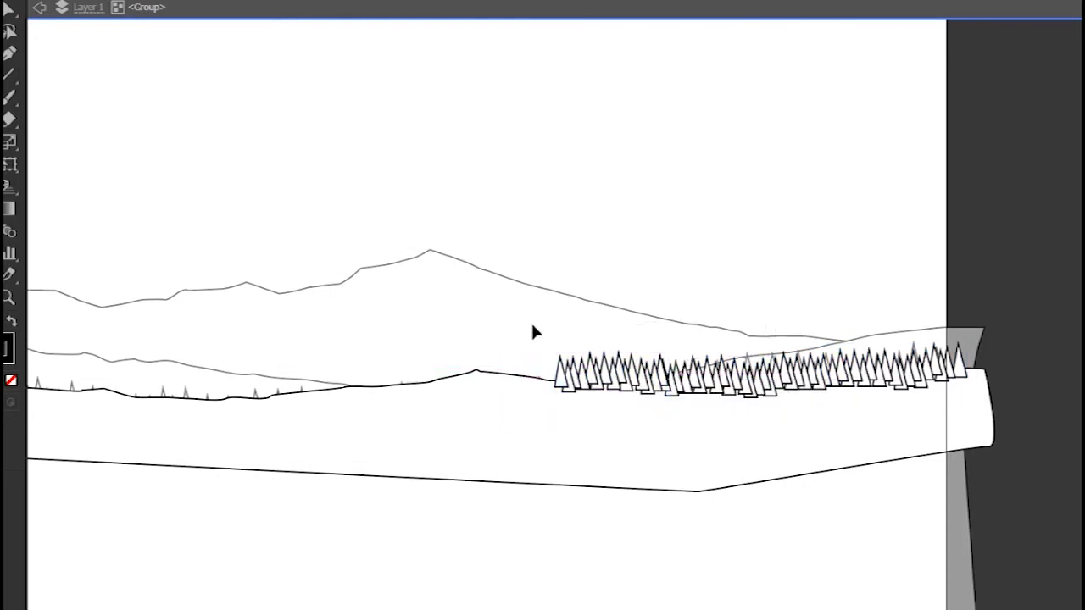
Step: Copy a small clump of trees to the left of the row and fit it against the ridge's hump
left_click_drag(848, 378, 562, 374)
left_click_drag(479, 322, 545, 432)
left_click(547, 370)
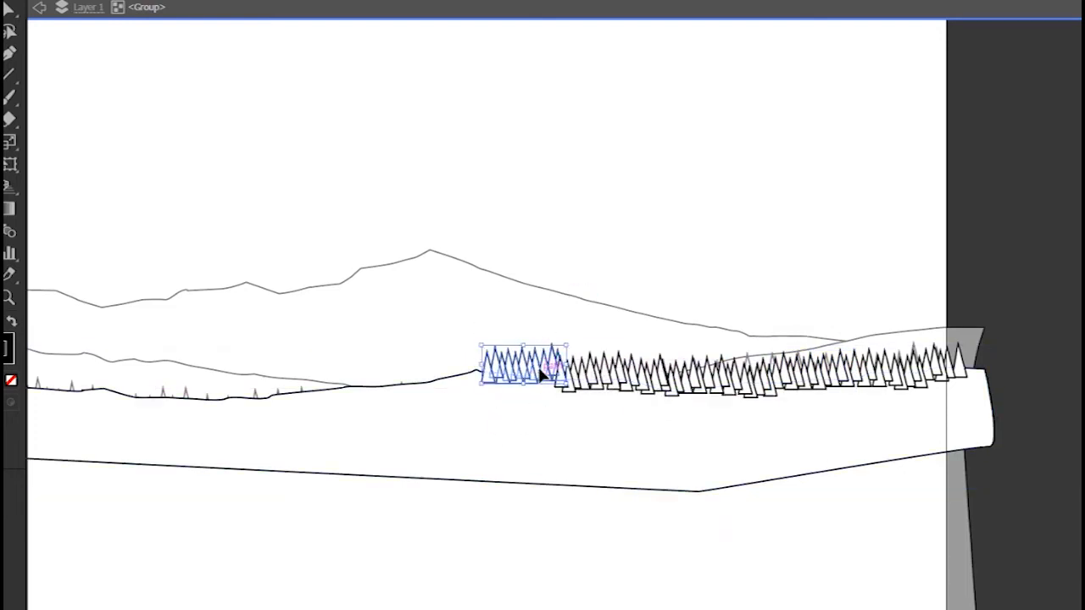
left_click_drag(481, 347, 484, 371)
Step: Adjust the clump on the hump and extend the small trees down the hump's left slope
left_click_drag(398, 328, 575, 461)
left_click(575, 460, "shift")
left_click_drag(566, 411, 559, 418)
left_click(795, 431)
left_click_drag(794, 431, 476, 431)
left_click(574, 343)
left_click_drag(573, 343, 429, 334)
Step: Select the rightmost clump of small trees without the ridge and copy it to the left end of the row
left_click_drag(913, 363, 719, 429)
left_click(649, 456, "shift")
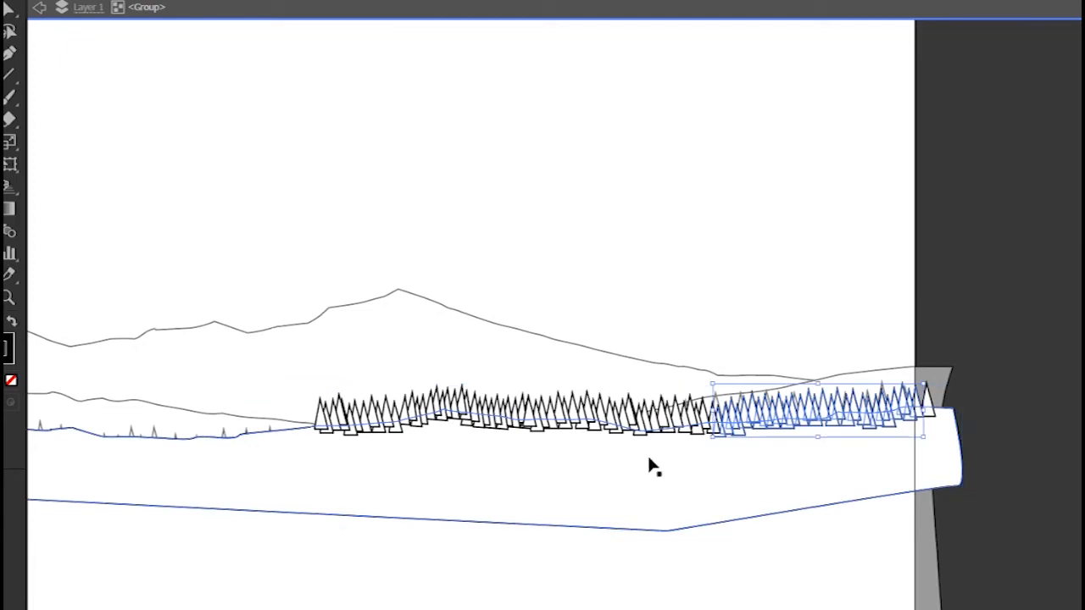
left_click_drag(582, 448, 839, 456)
left_click_drag(1005, 423, 403, 439)
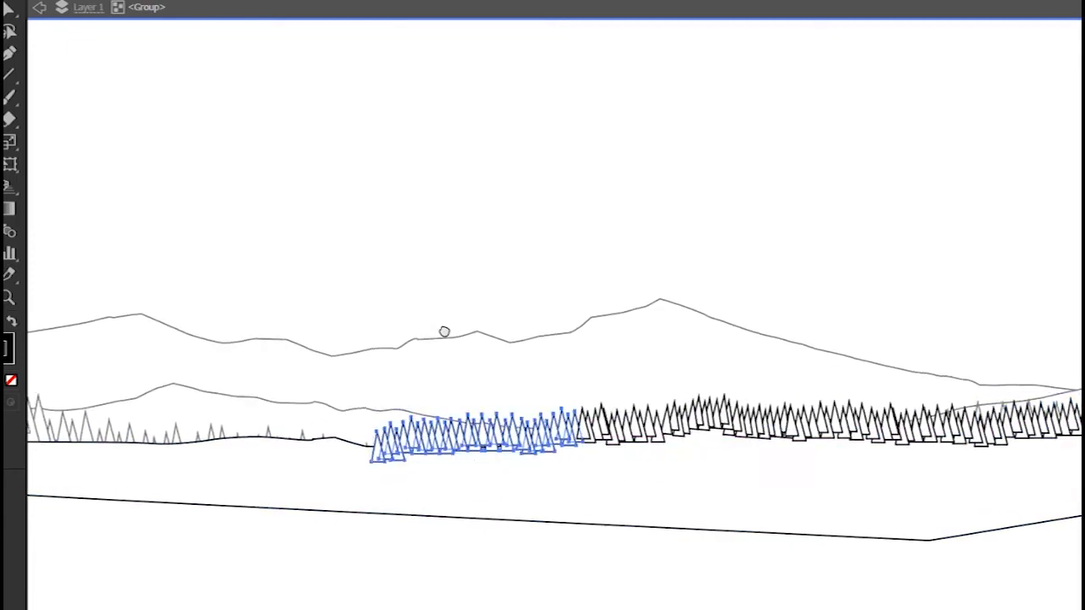
left_click_drag(443, 332, 684, 345)
Step: Select another clump on the second ridge, copy it further left and align it with the ridge line
left_click_drag(760, 433, 759, 441)
left_click(843, 478, "shift")
left_click_drag(876, 434, 562, 449)
left_click_drag(412, 396, 541, 489)
left_click_drag(523, 468, 449, 459)
left_click_drag(737, 387, 573, 373)
Step: Copy a middle clump of small trees to the second ridge's left end, fit it there and leave isolation mode
left_click_drag(956, 365, 776, 454)
left_click(850, 463, "shift")
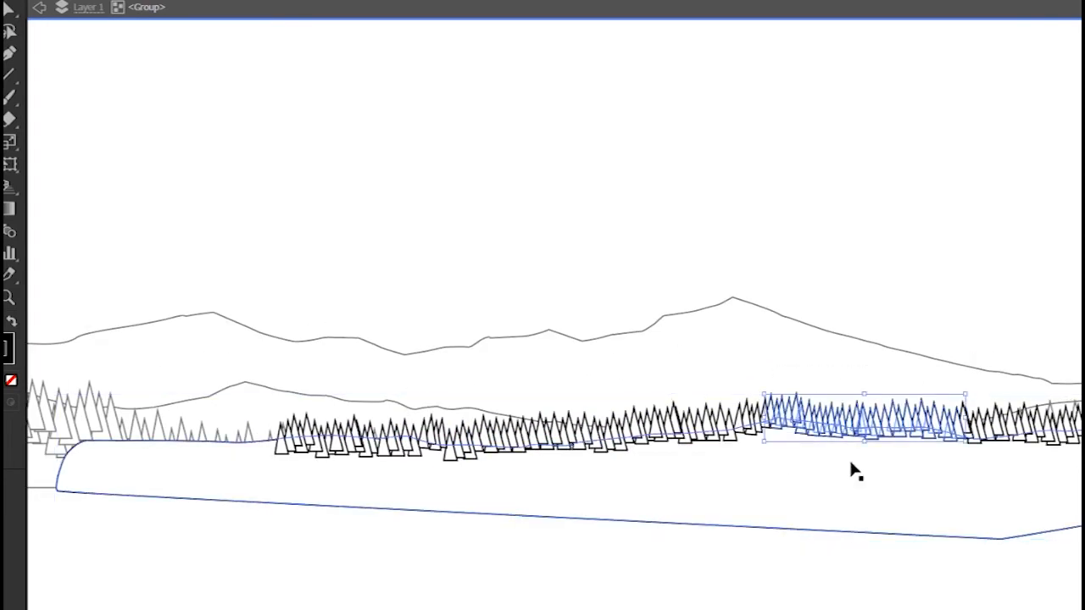
left_click_drag(683, 467, 760, 471)
left_click(760, 472)
left_click_drag(671, 369, 812, 477)
left_click_drag(767, 440, 247, 448)
left_click(266, 474, "shift")
left_click_drag(188, 398, 217, 451)
left_click(227, 403)
left_click_drag(741, 295, 570, 289)
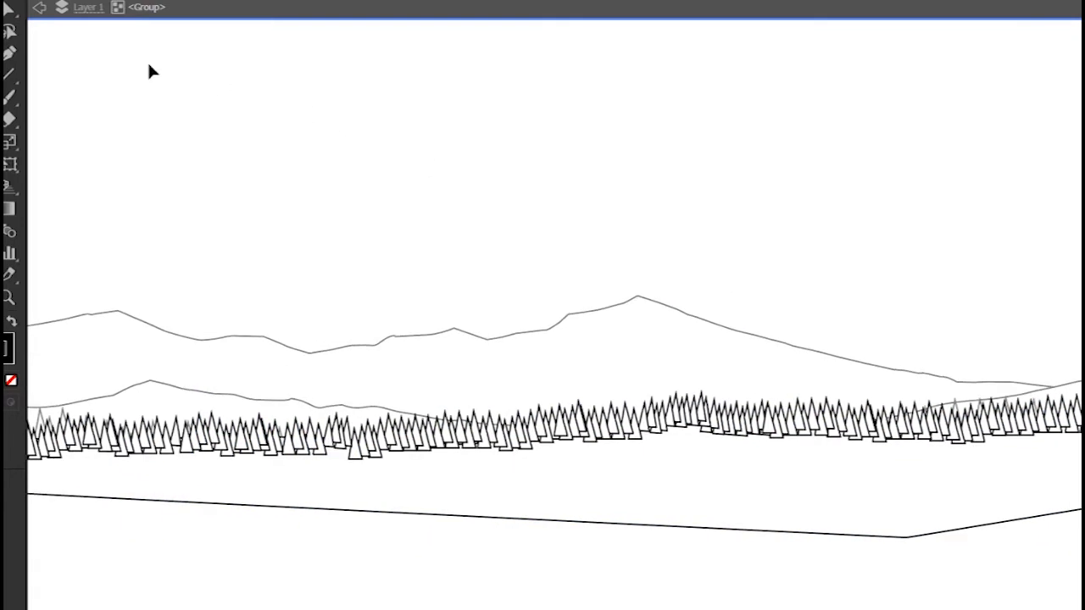
left_click(42, 10)
left_click_drag(681, 235, 778, 198)
left_click_drag(644, 279, 475, 153)
left_click_drag(591, 368, 742, 407)
mouse_move(606, 425)
left_mouse_down()
mouse_move(607, 439)
mouse_move(603, 424)
left_mouse_up()
left_click_drag(623, 205, 814, 188)
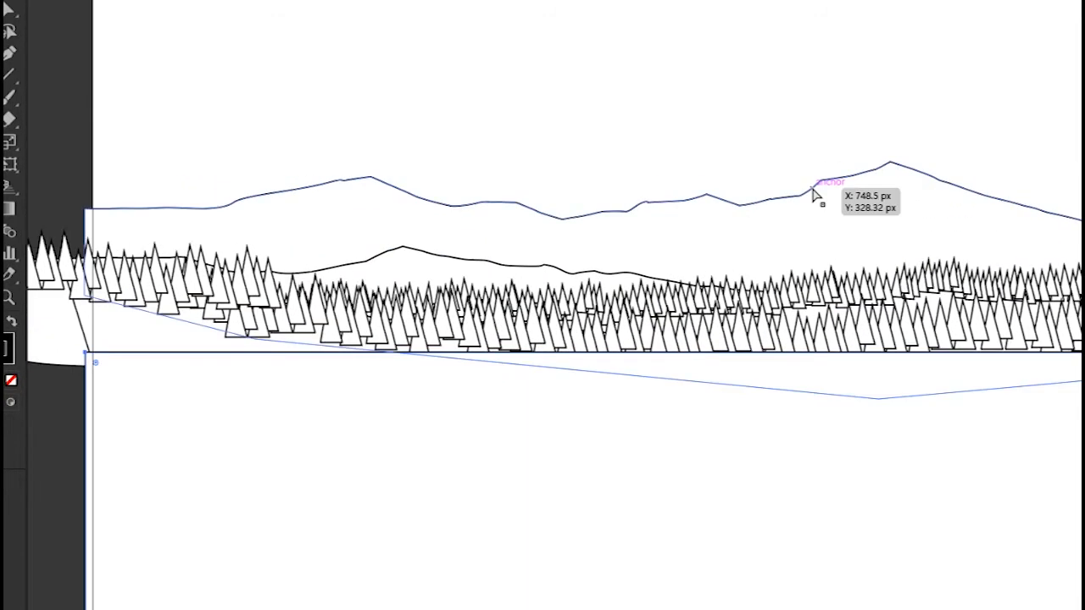
key("ctrl+minus")
Step: Draw a closed, tapering shore wedge with the Pen tool along the horizon's right half, extending past the artboard edge
left_click_drag(852, 237, 758, 223)
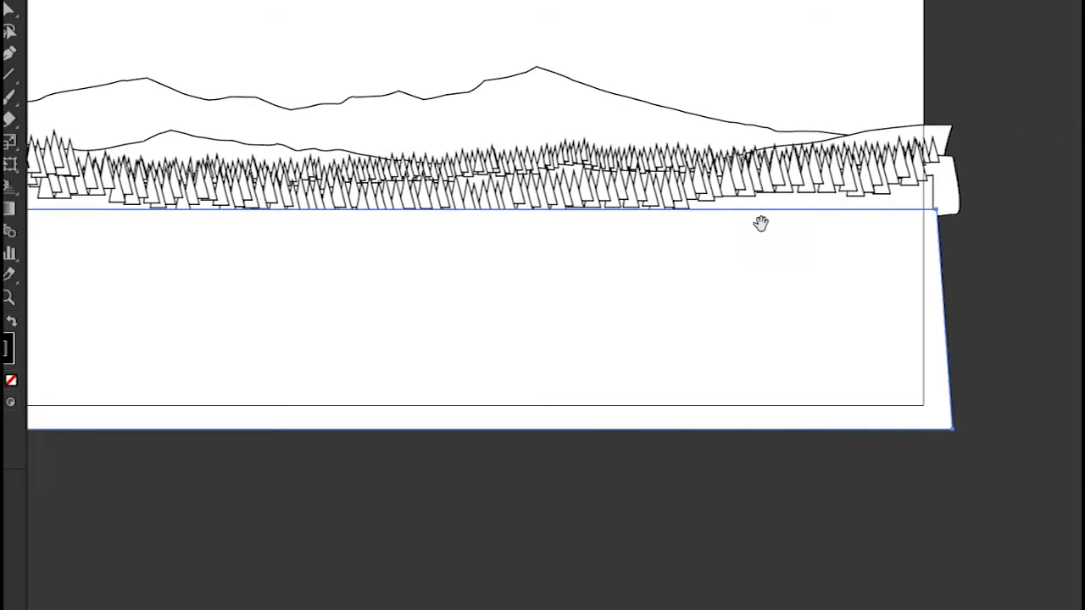
left_click(951, 288)
key("p")
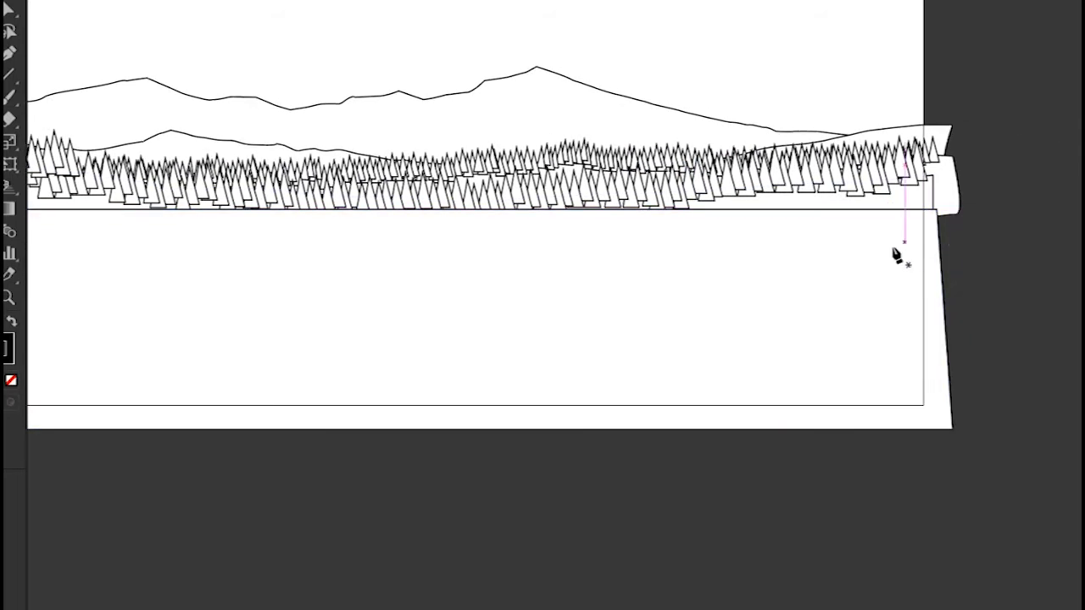
left_click_drag(897, 255, 972, 254)
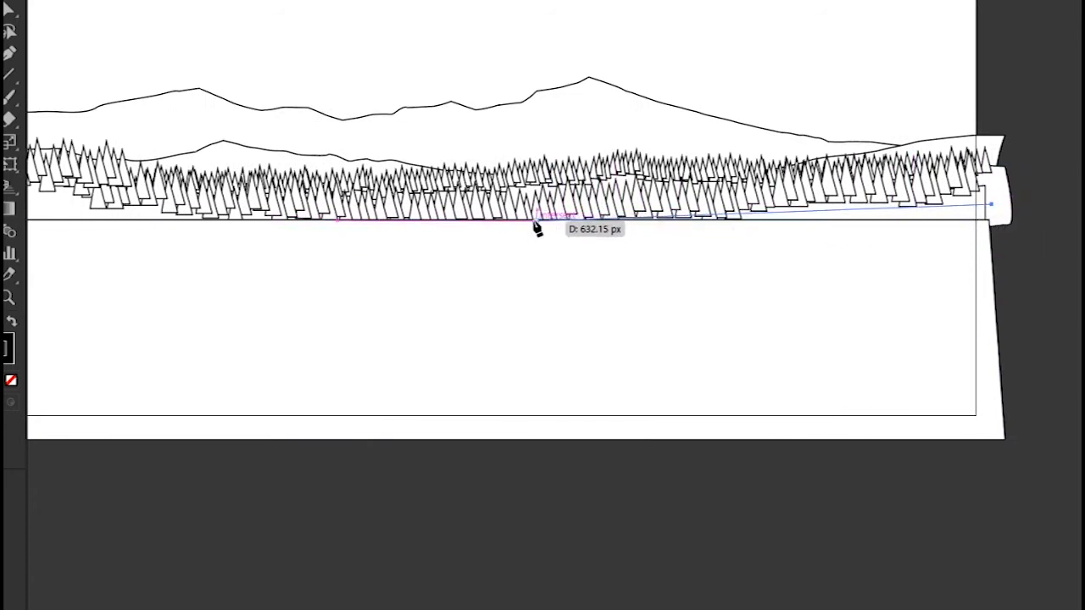
left_click(492, 219)
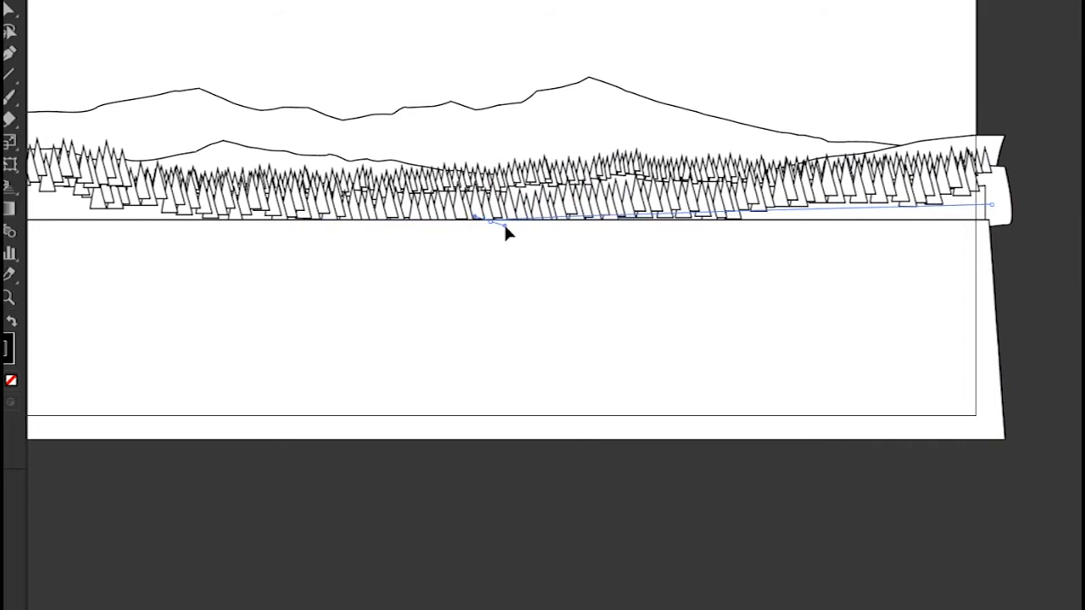
left_click(1029, 241)
left_click(992, 204)
Step: Draw a matching closed shore wedge along the horizon's left half, tapering toward the middle
left_click_drag(492, 238, 814, 251)
left_click(303, 222)
left_click(814, 236)
left_click(274, 255)
left_click(302, 222)
left_click_drag(525, 150, 336, 171)
key("v")
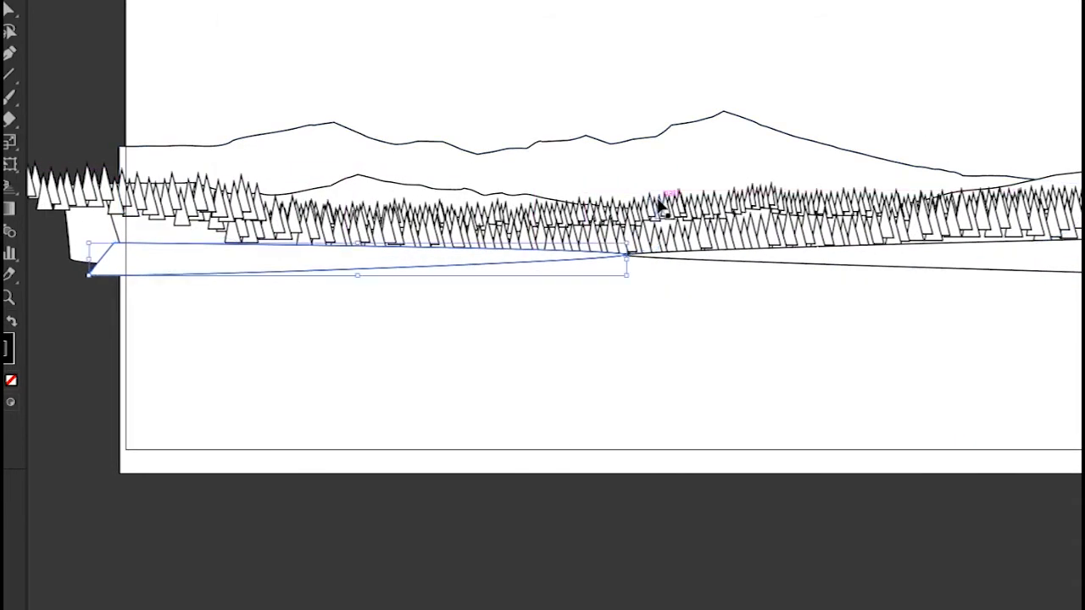
Step: Examine how the foreground, both shore wedges, the tree-covered hills and the mountain shapes overlap by selecting them in turn
left_click(766, 125)
left_click(866, 375)
left_click_drag(965, 344, 843, 317)
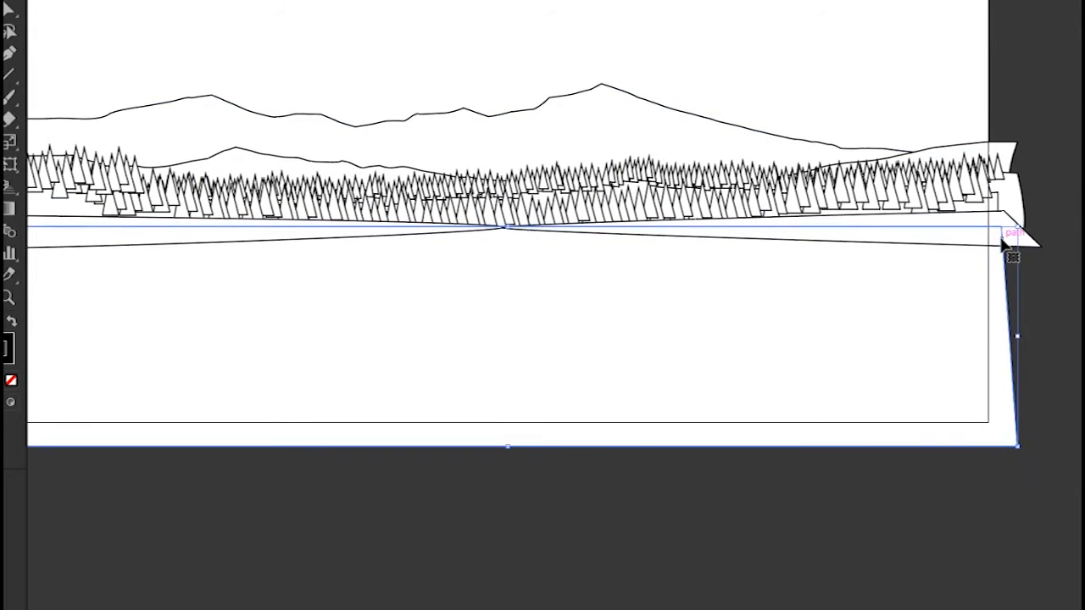
left_click(642, 241)
left_click(328, 241, "shift")
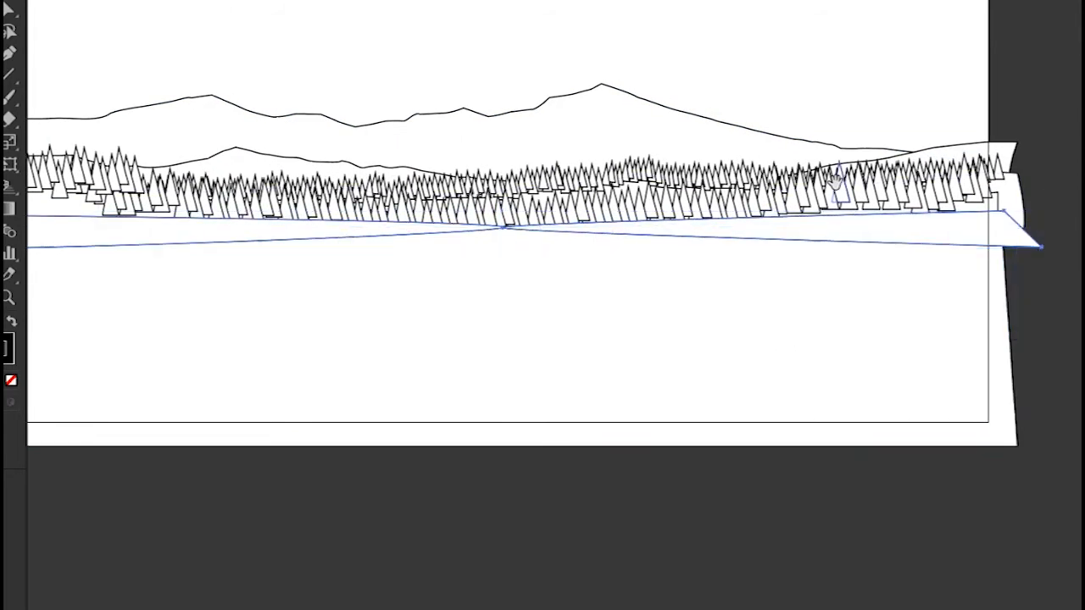
left_click_drag(329, 241, 487, 238)
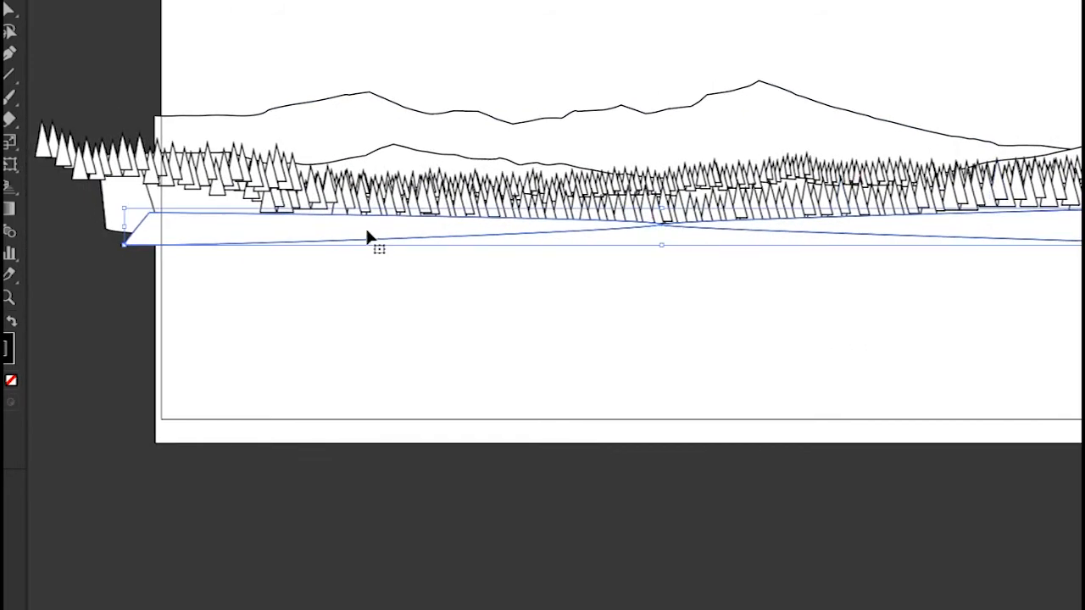
left_click(97, 170)
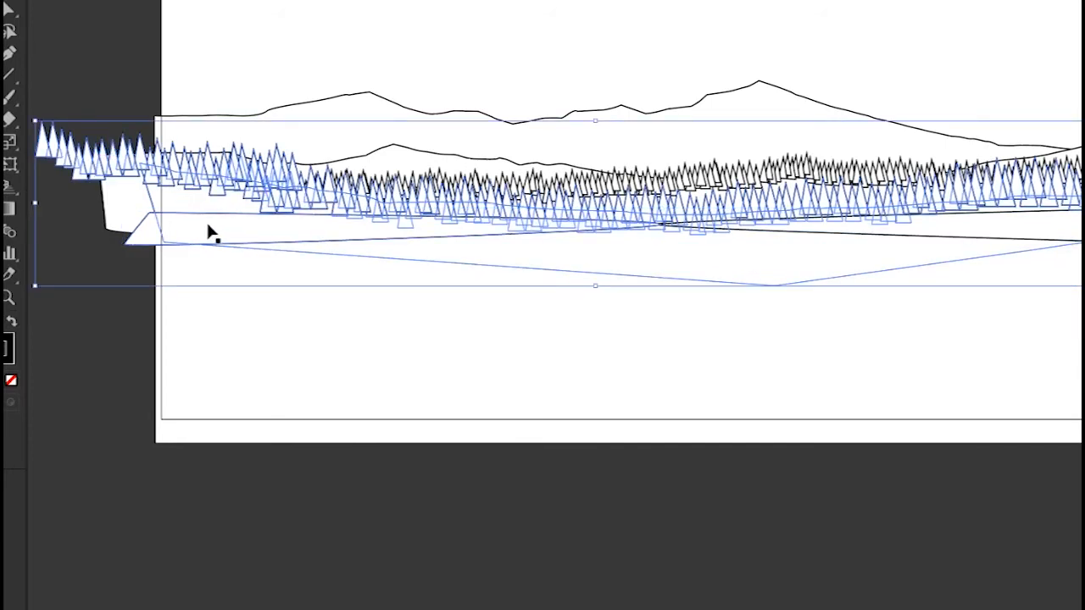
key("ctrl+z")
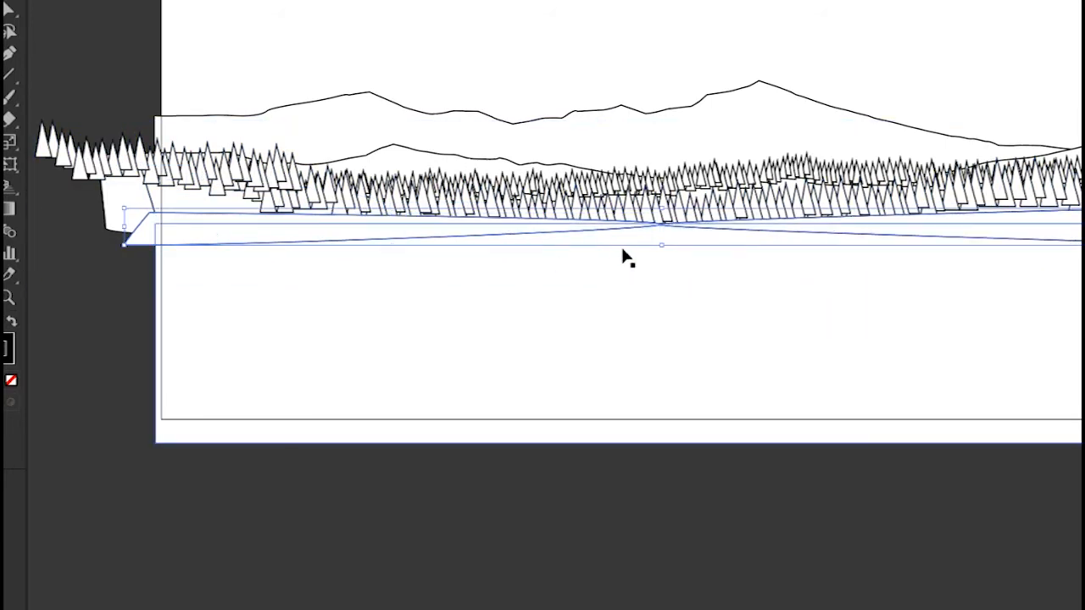
left_click_drag(623, 251, 574, 298)
left_click_drag(720, 219, 641, 253)
key("ctrl+shift+a")
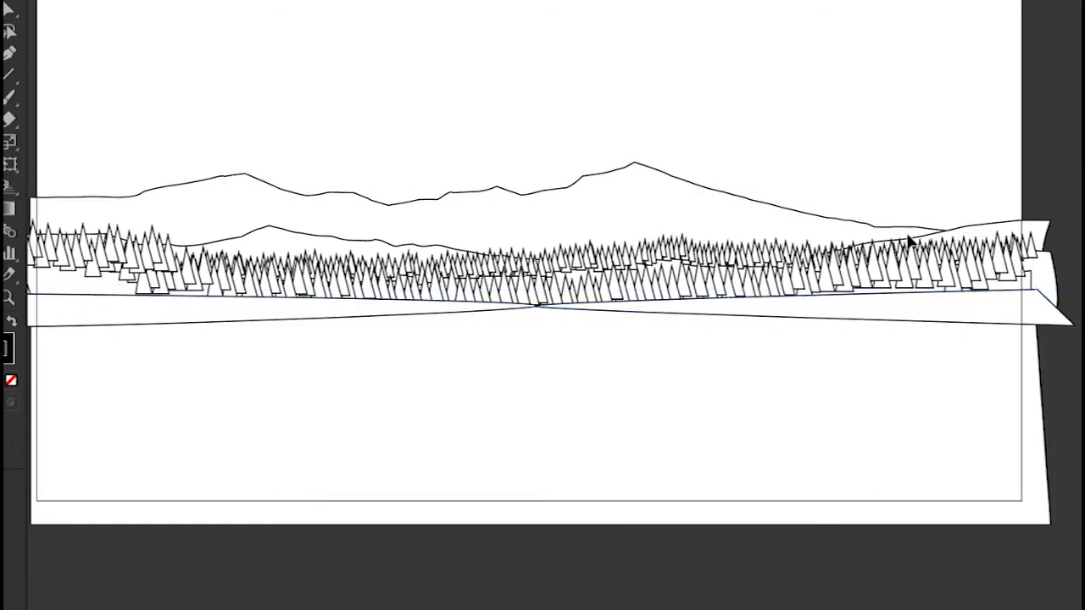
scroll(656, 189, "up", 2)
left_click(617, 270)
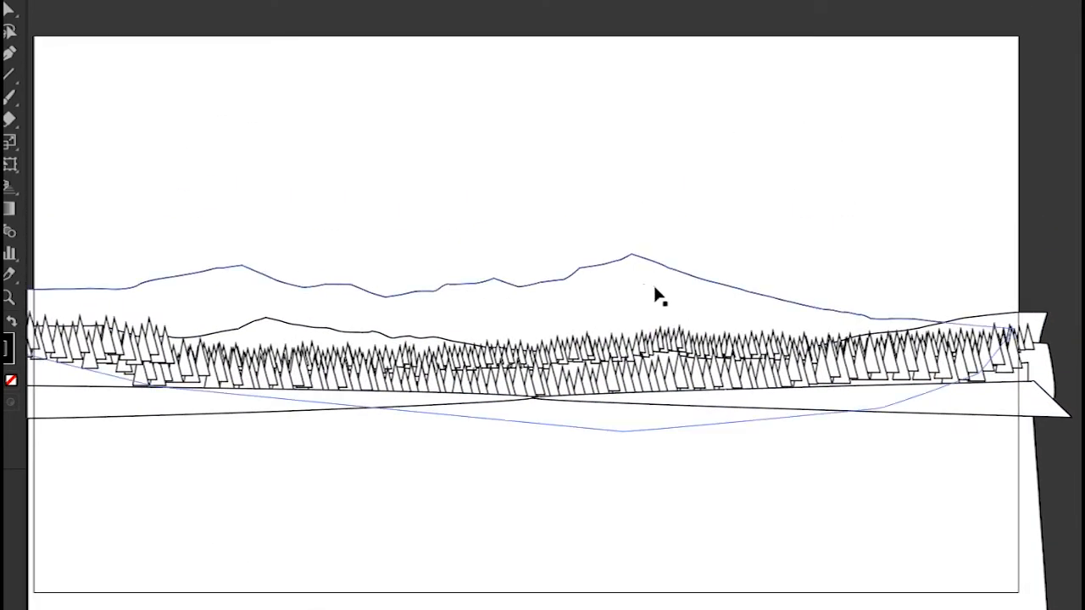
left_click_drag(857, 253, 941, 319)
left_click_drag(508, 252, 580, 247)
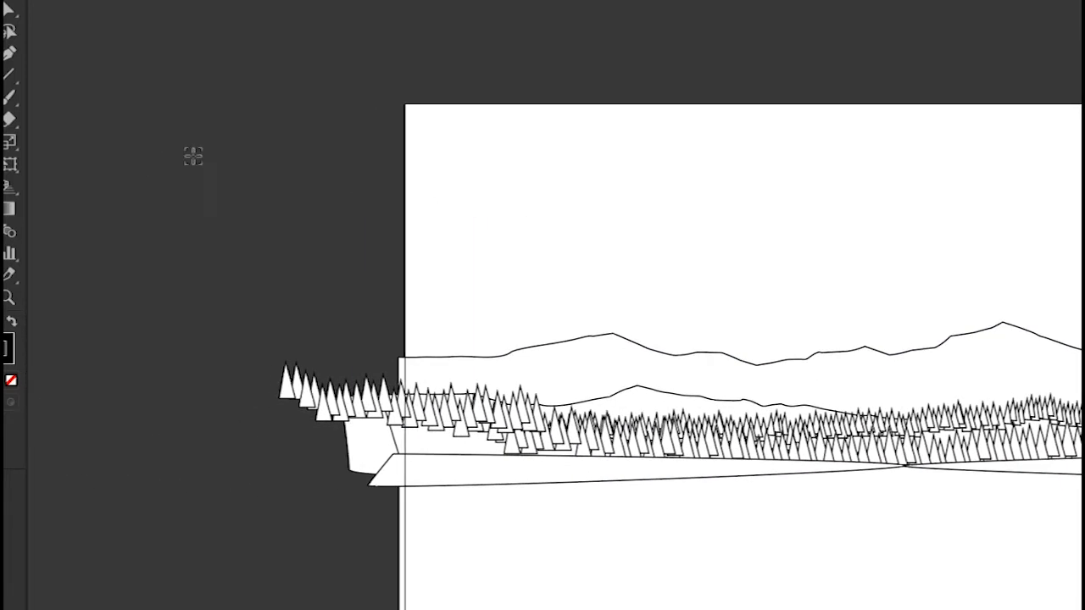
Step: Draw a square colour swatch on the canvas left of the artboard, filled with dark blue #144F8E and without a stroke
left_click_drag(193, 156, 242, 203)
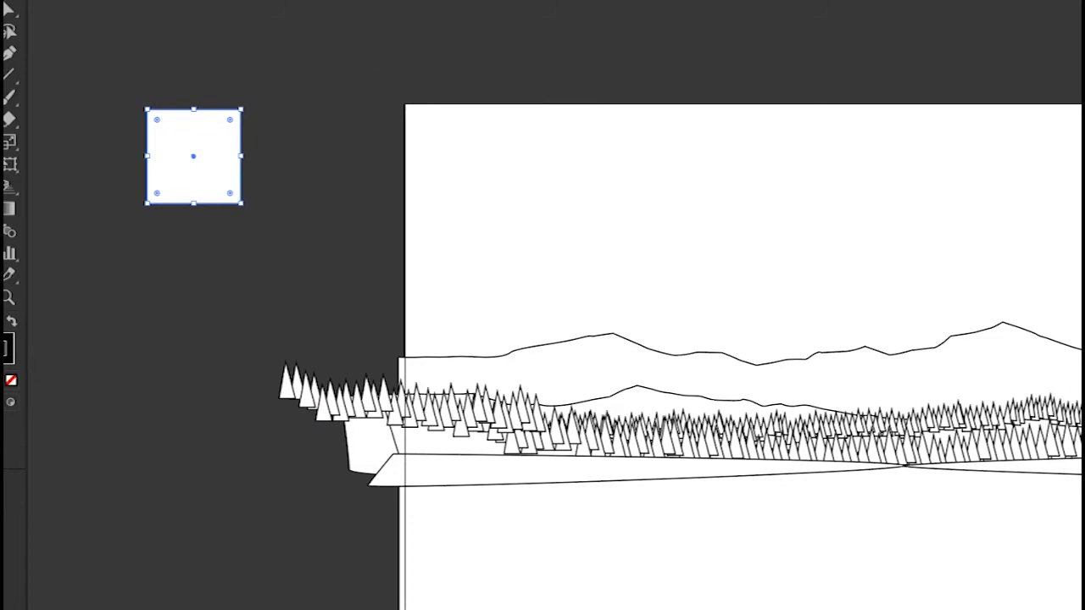
double_click(2, 340)
left_click_drag(687, 312, 687, 277)
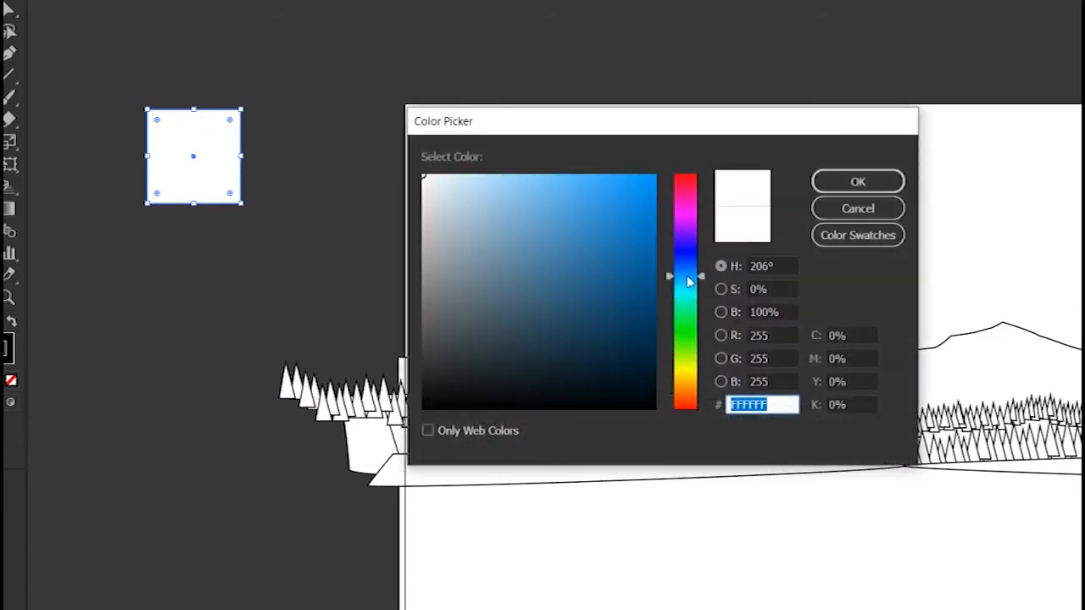
left_click(593, 259)
mouse_move(585, 259)
left_mouse_down()
mouse_move(594, 254)
mouse_move(612, 280)
left_mouse_up()
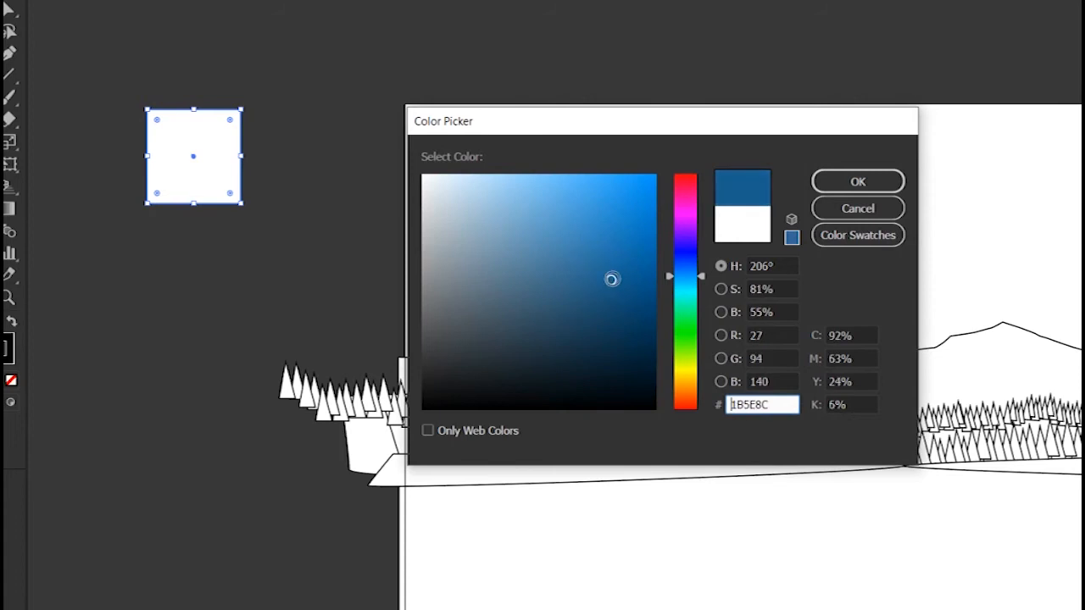
left_click_drag(683, 284, 687, 277)
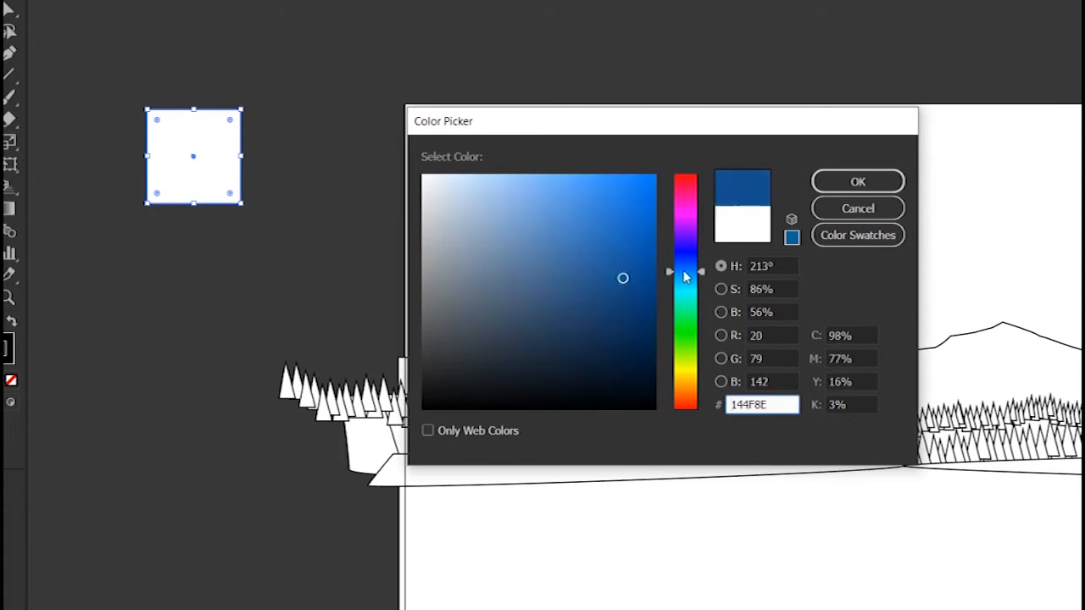
left_click(844, 191)
scroll(634, 242, "left", 5)
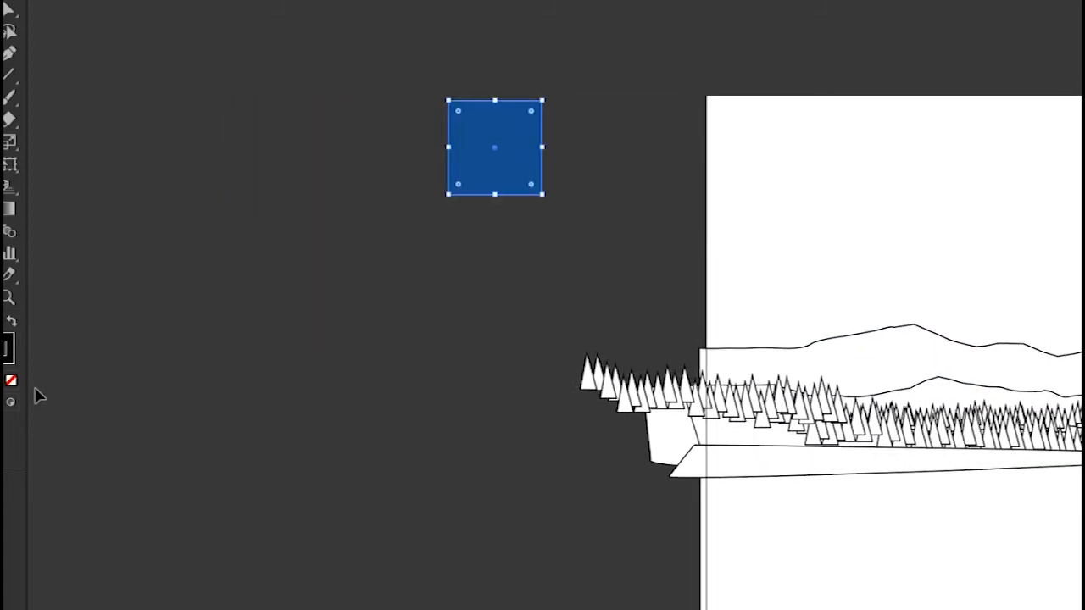
left_click(11, 381)
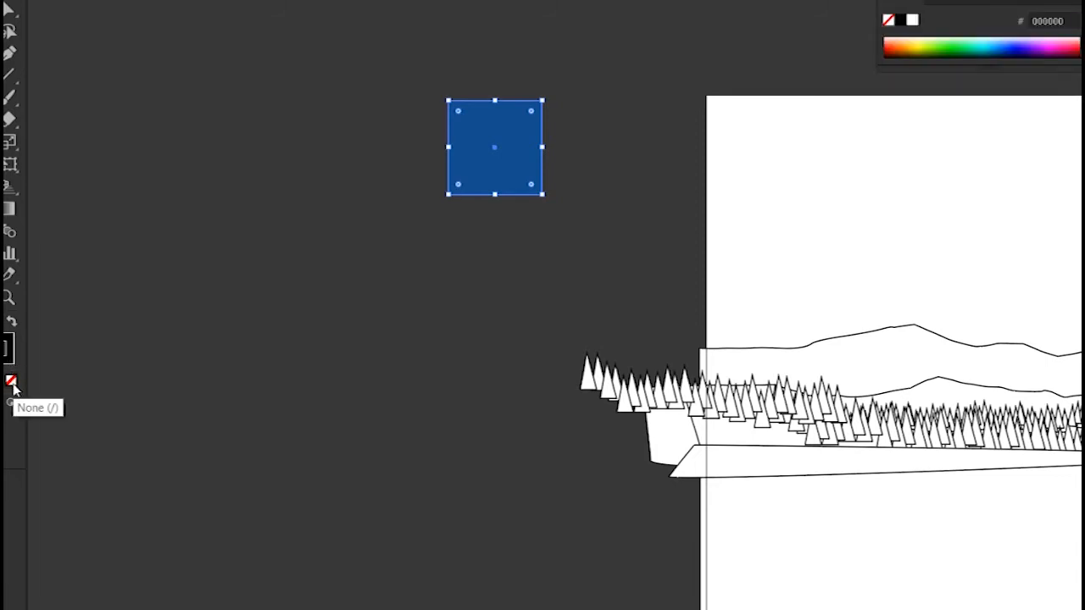
Step: Duplicate the dark blue swatch below it, recolour the copy to #2068B7 and place another copy underneath as the third swatch
left_click_drag(485, 195, 496, 282)
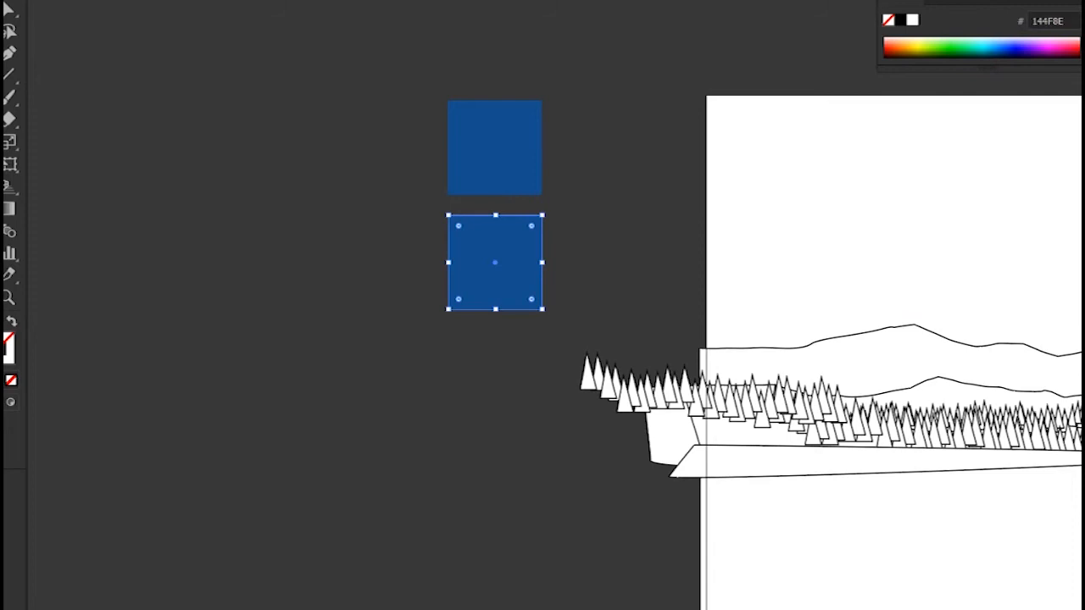
double_click(4, 344)
left_click_drag(603, 251, 607, 247)
left_click_drag(695, 284, 703, 277)
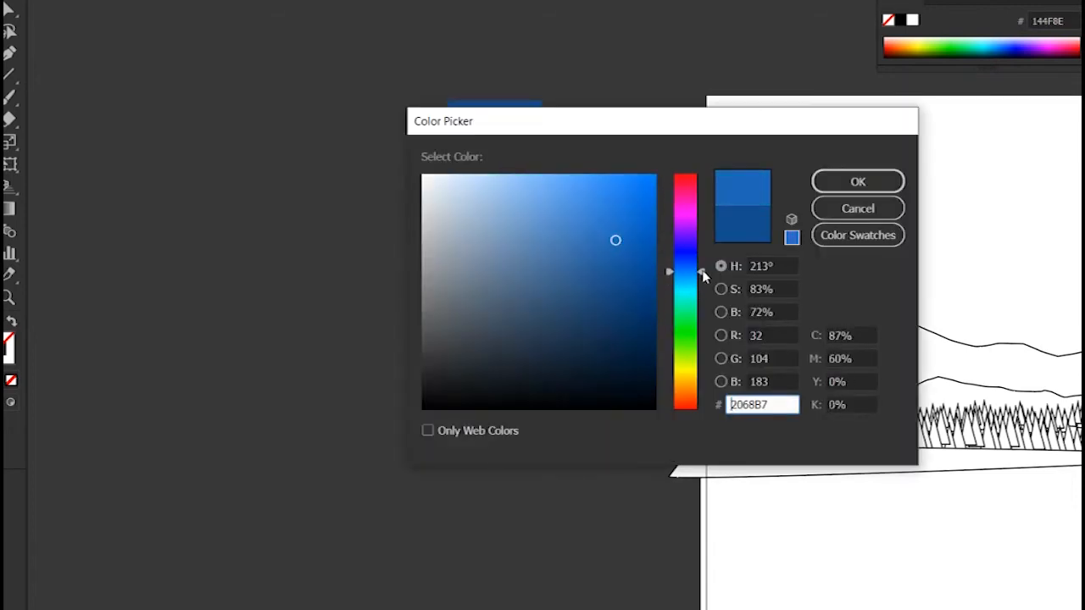
left_click(844, 194)
left_click_drag(512, 290, 520, 413)
double_click(5, 344)
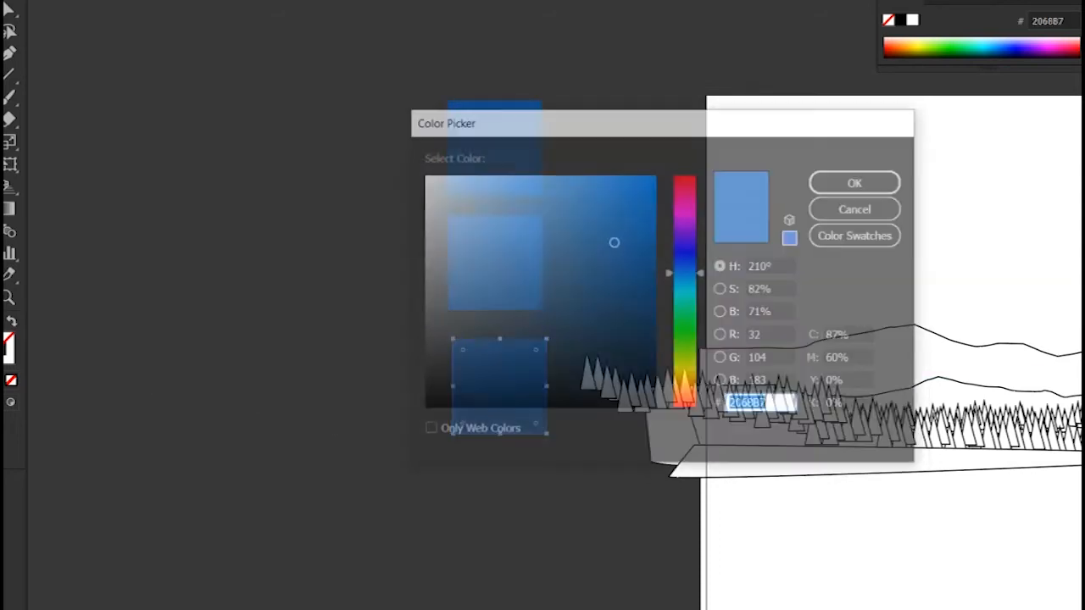
left_click_drag(595, 230, 576, 211)
left_click_drag(703, 274, 700, 270)
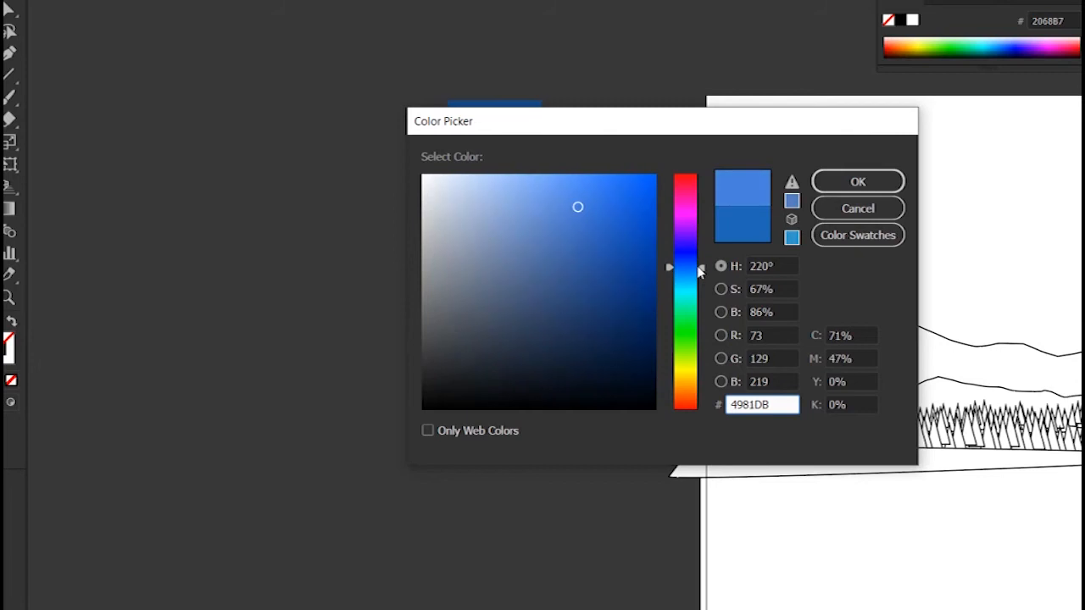
left_click(818, 183)
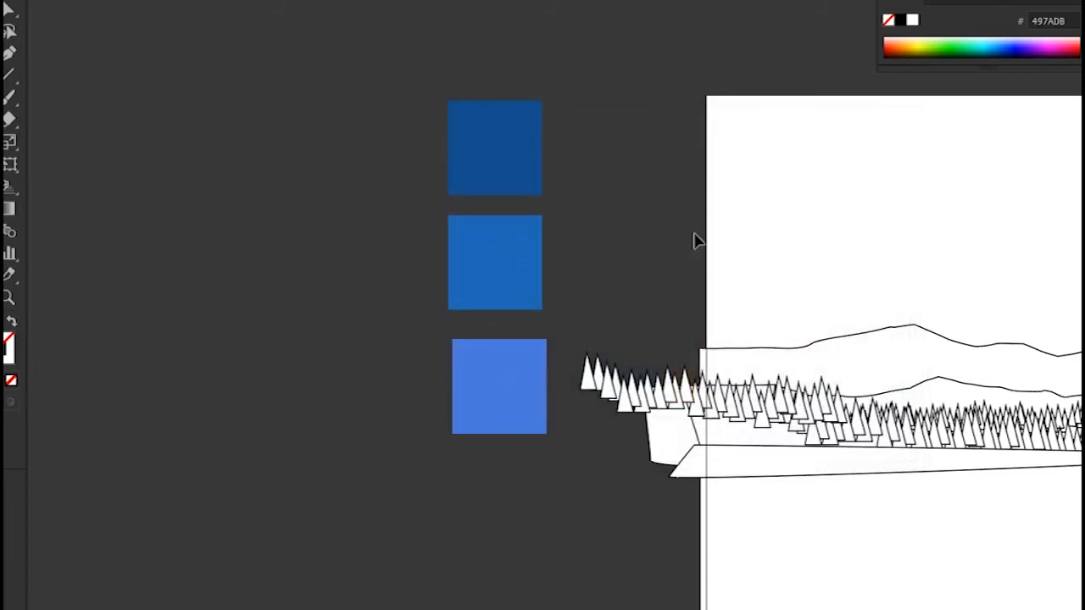
key("ctrl+z")
Step: Fill the third, lowest swatch with light blue #3A8FDB
double_click(4, 336)
left_click_drag(595, 227, 396, 244)
left_click(850, 188)
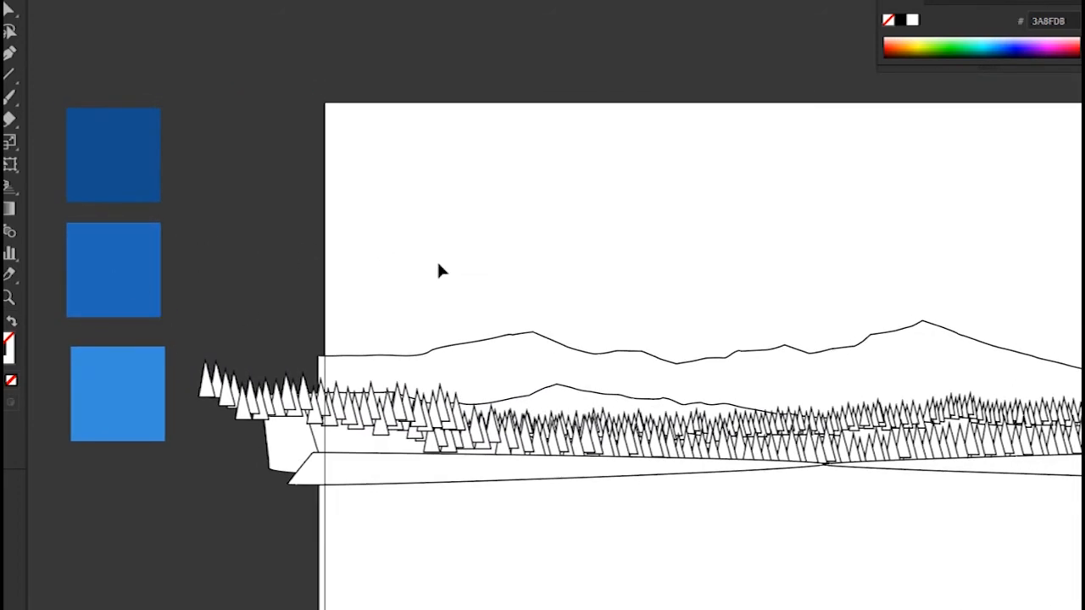
Step: Colour the front tree-covered hill group with the darkest swatch, #144F8E, using the Eyedropper, and clear the selection
left_click_drag(489, 272, 373, 240)
left_click_drag(208, 306, 397, 329)
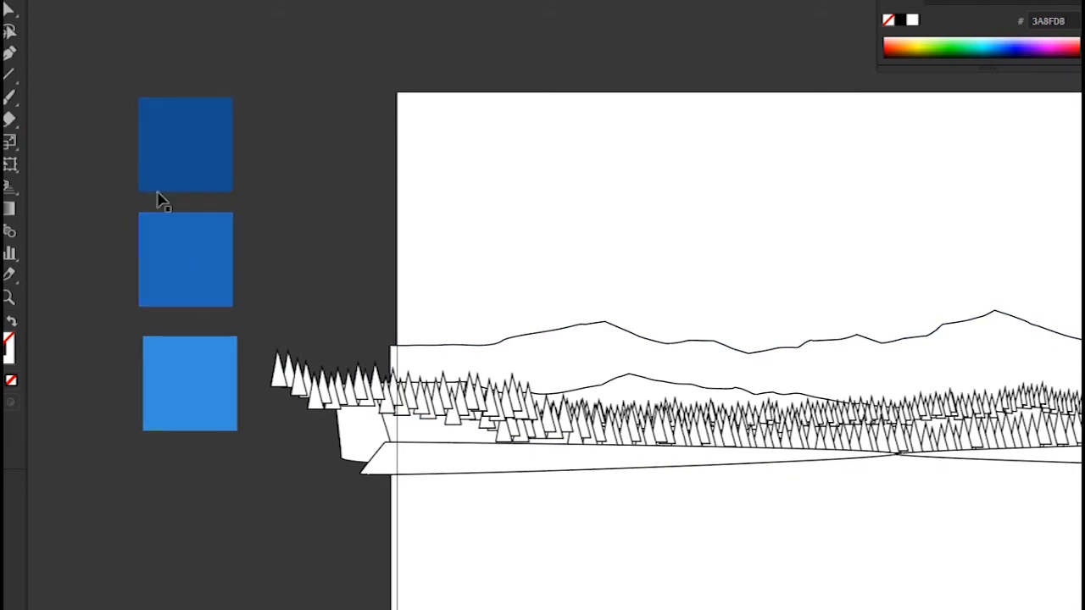
left_click_drag(557, 288, 452, 262)
left_click(311, 394)
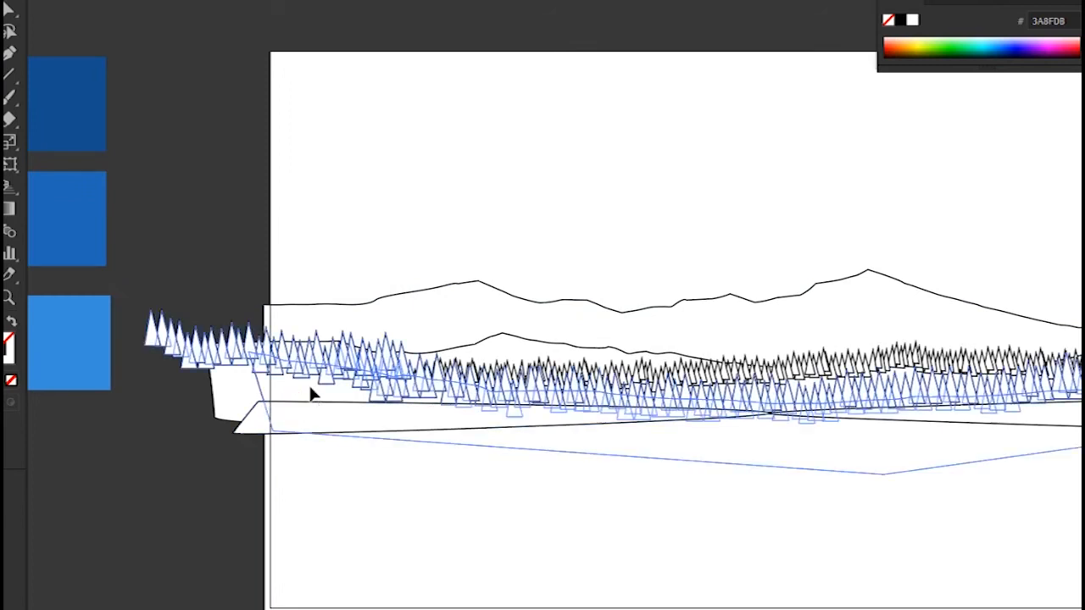
left_click(270, 392)
key("i")
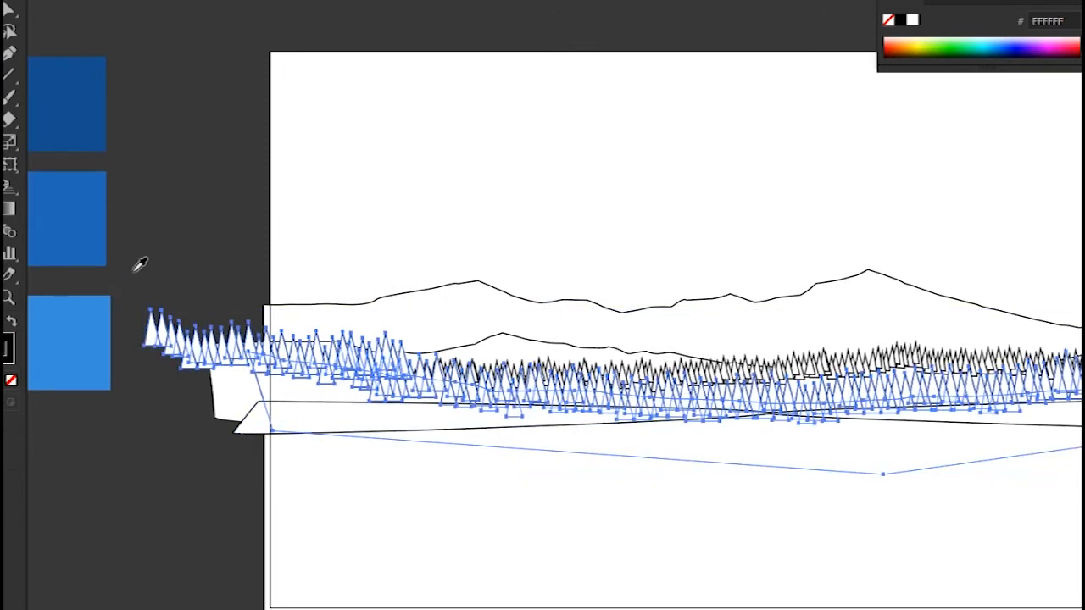
left_click(107, 108)
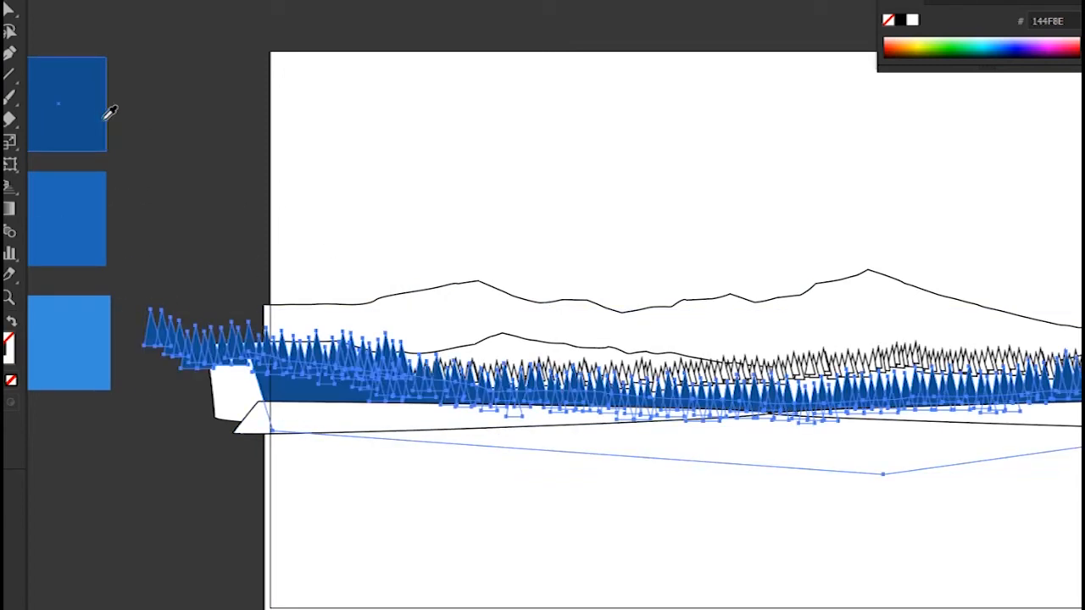
left_click_drag(589, 311, 533, 292)
key("v")
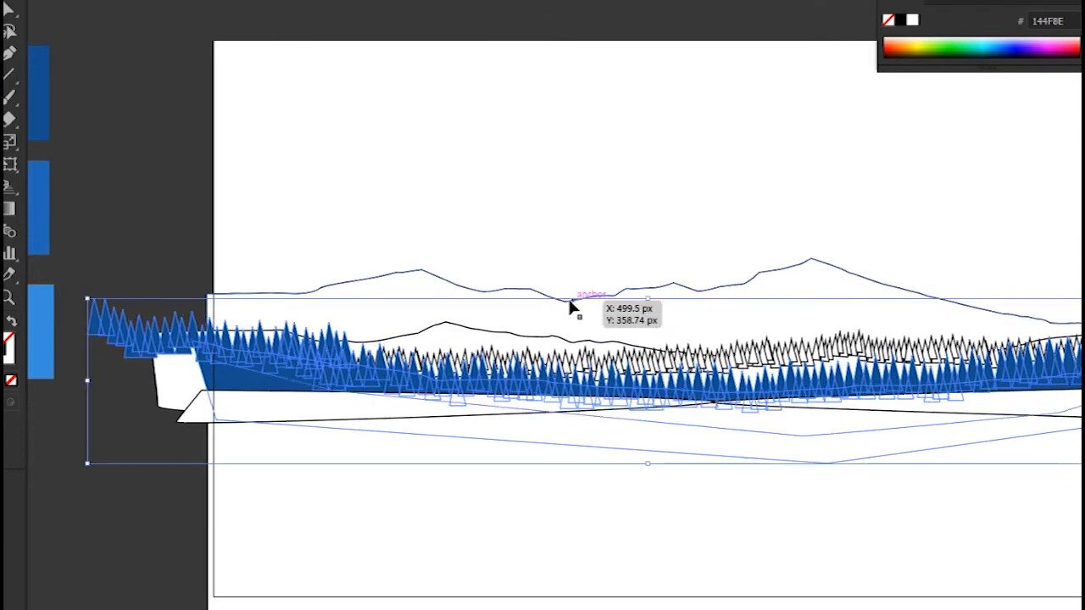
left_click(575, 278)
Step: Colour the second tree-covered hill group with the middle swatch, #2068B7, using the Eyedropper, and deselect it
left_click_drag(772, 325, 600, 304)
left_click(618, 337)
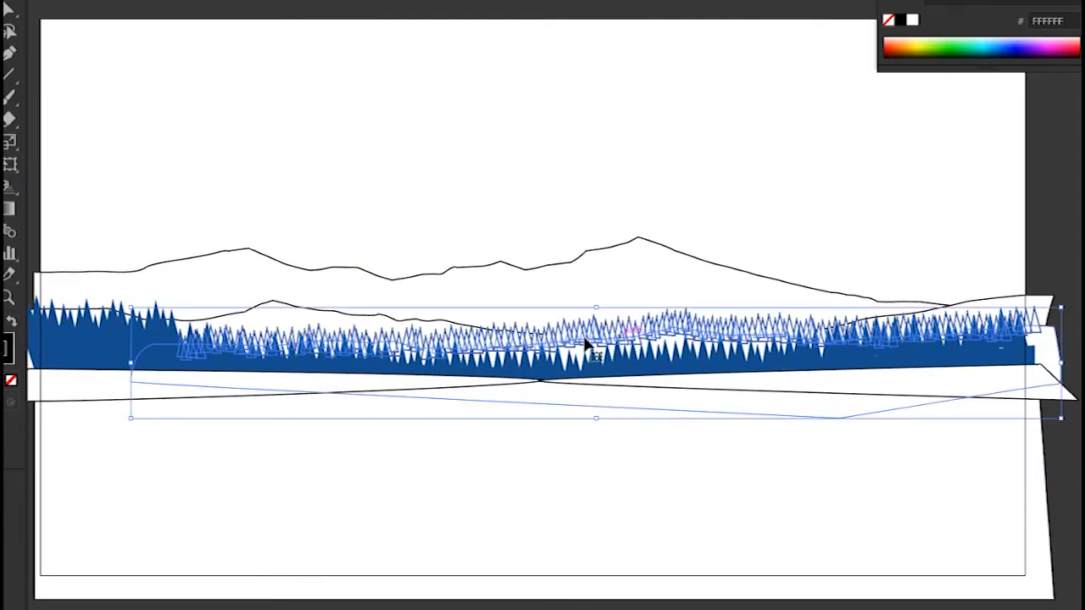
left_click_drag(353, 356, 731, 358)
key("i")
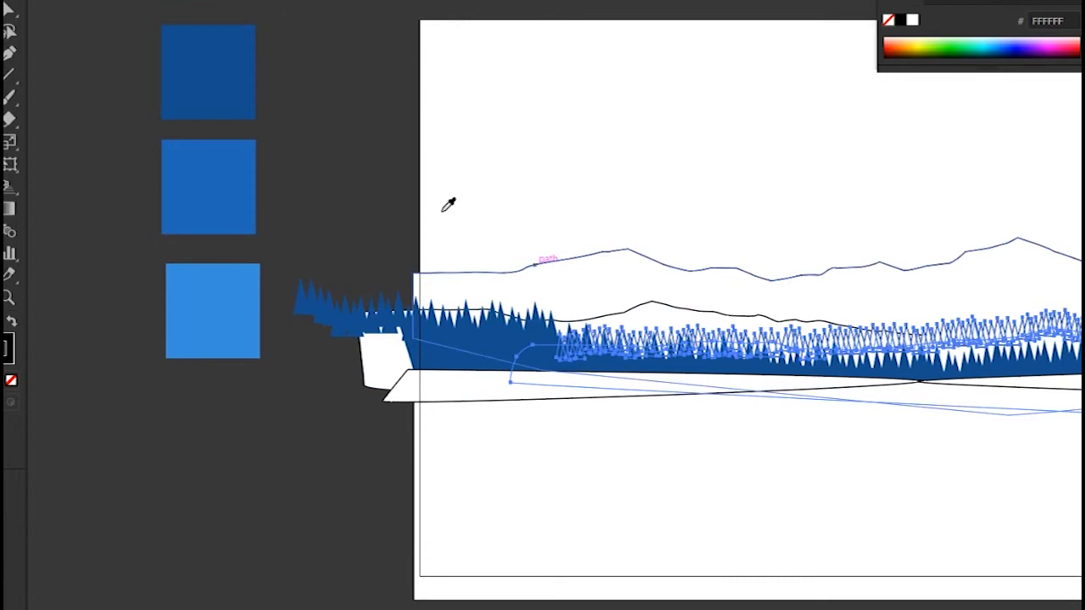
left_click(245, 175)
scroll(528, 223, "right", 3)
key("v")
left_click(842, 225)
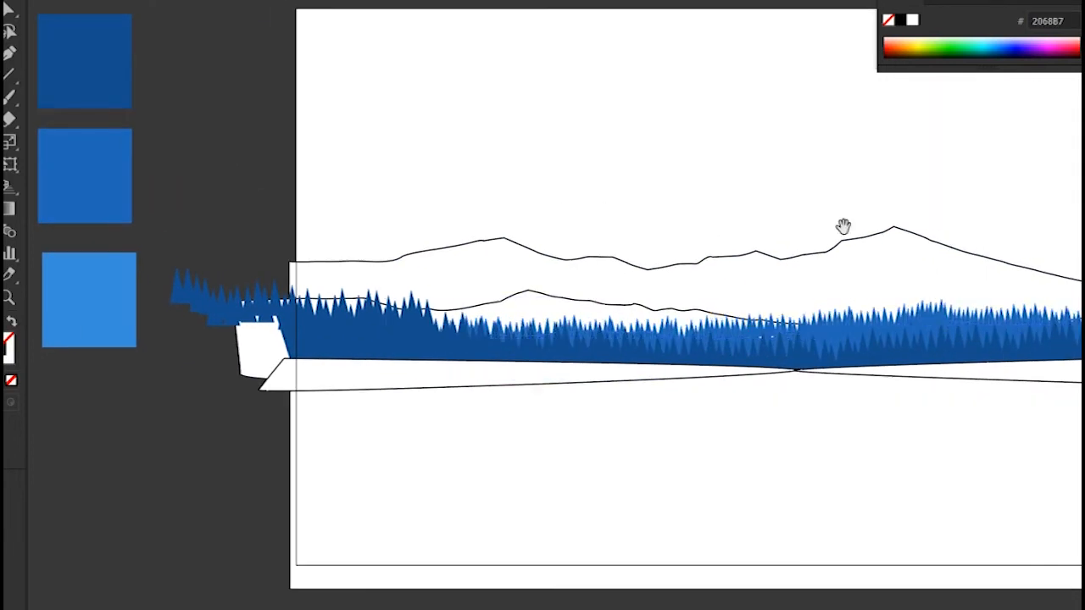
Step: Isolate the second hill's group and shift the small trees near its middle down to close the white gaps, leaving isolation mode
left_click_drag(843, 225, 646, 199)
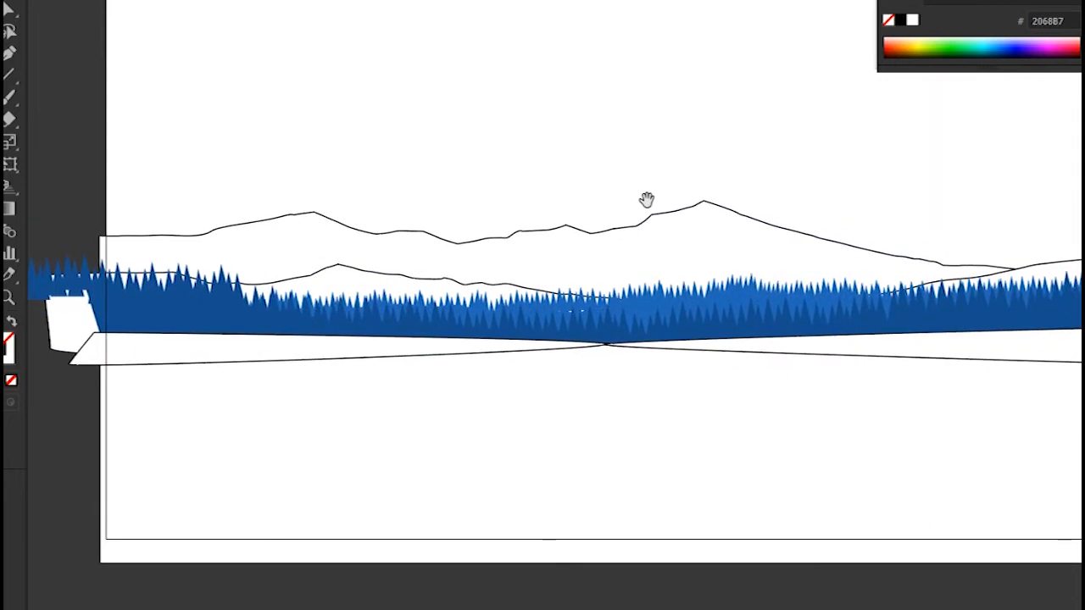
double_click(583, 307)
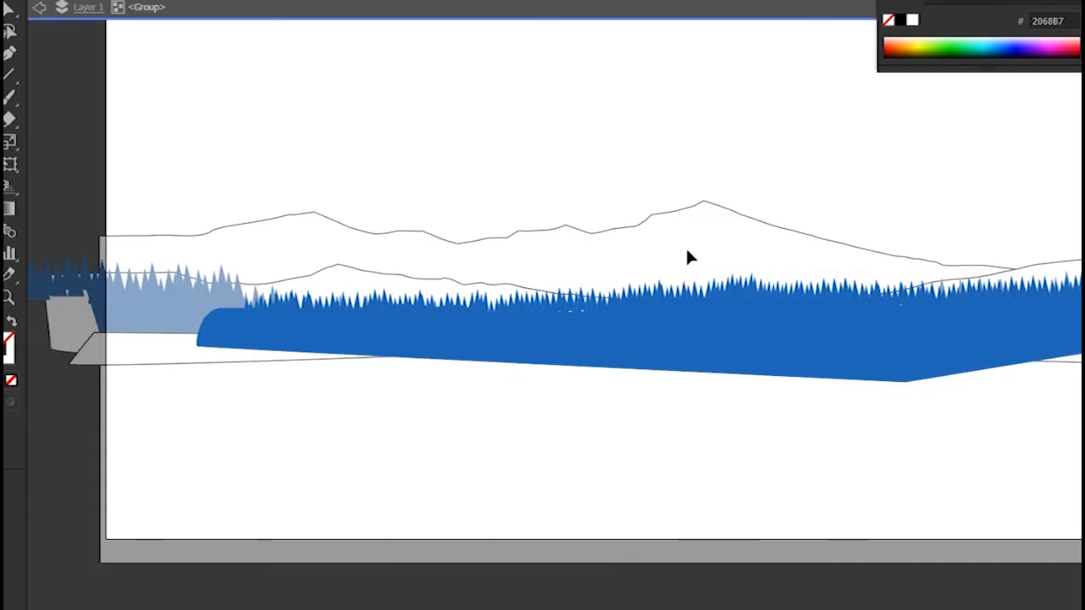
scroll(648, 238, "up", 5)
left_click_drag(641, 231, 539, 363)
left_click_drag(585, 256, 536, 277)
left_click_drag(623, 243, 629, 274)
left_click(656, 210)
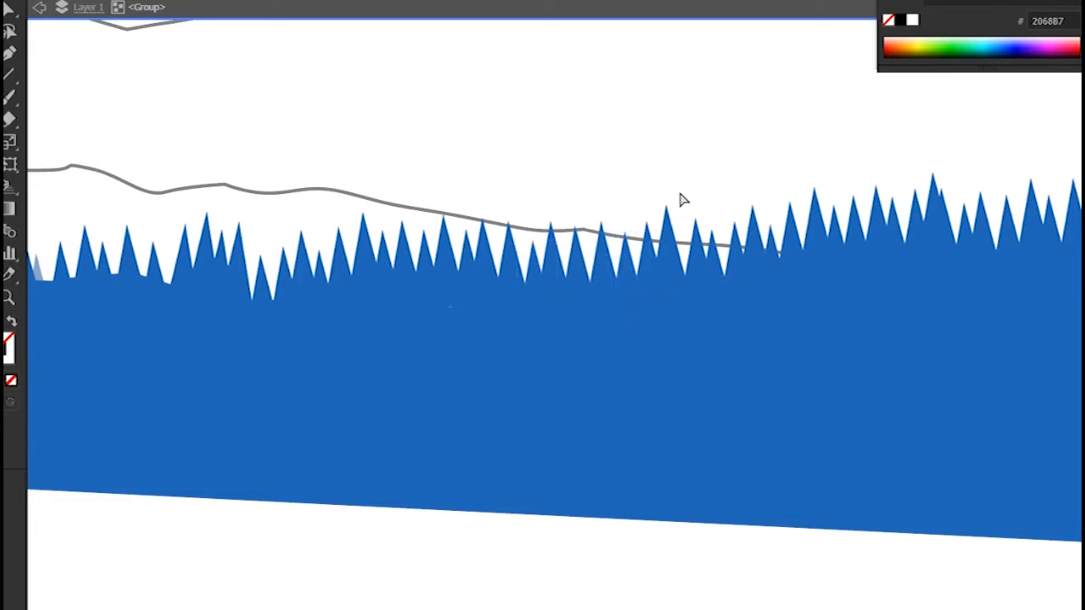
key("ctrl+0")
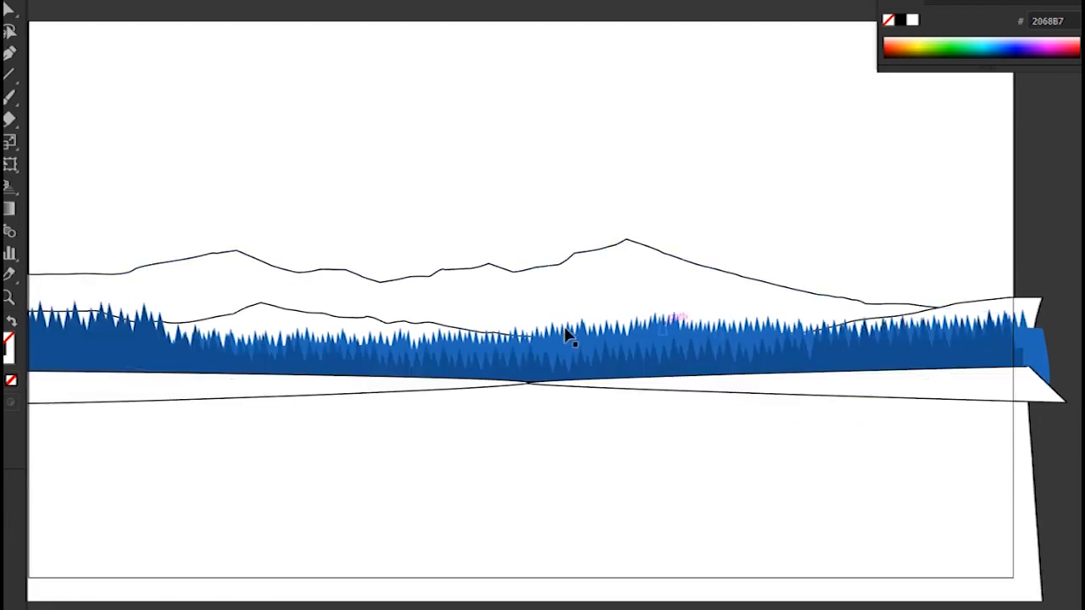
Step: Apply the middle swatch's blue to the nearer mountain ridge with the Eyedropper and lighten its fill to #297ECC
left_click_drag(583, 368, 707, 378)
left_click(478, 325)
left_click_drag(473, 364, 740, 399)
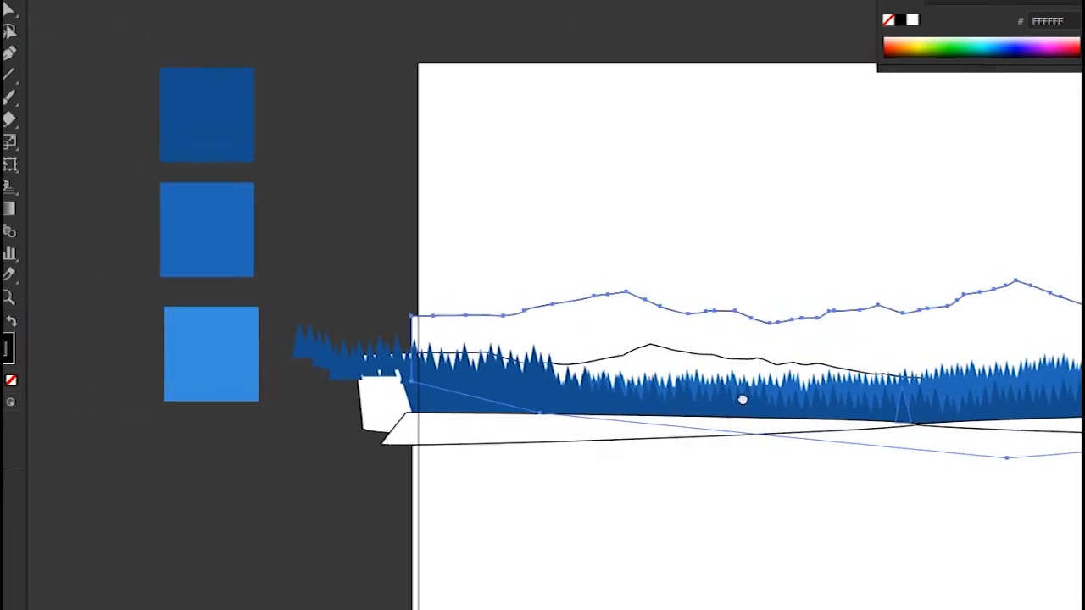
left_click(678, 364)
key("i")
left_click(242, 252)
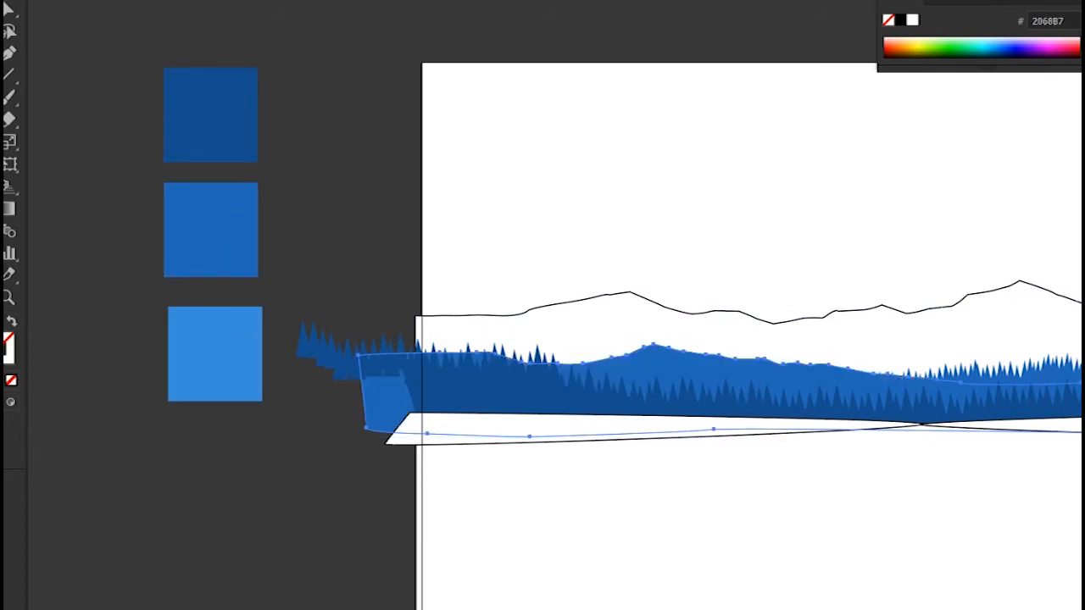
double_click(4, 337)
left_click(611, 220)
left_click(856, 183)
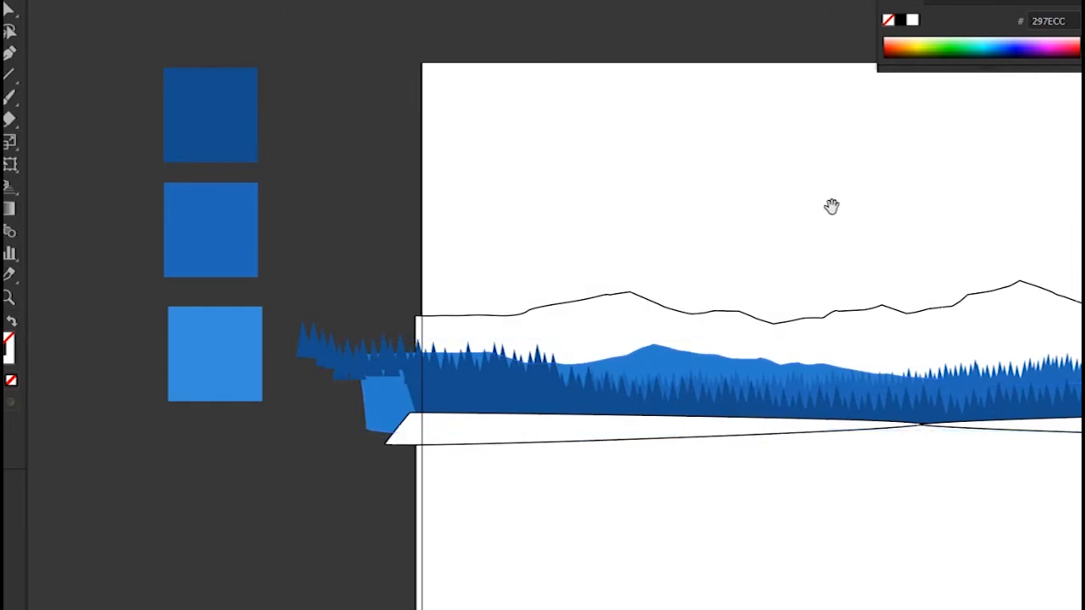
Step: Lighten the nearer mountain ridge's blue fill further in the Color Picker and clear the selection
left_click_drag(832, 207, 639, 212)
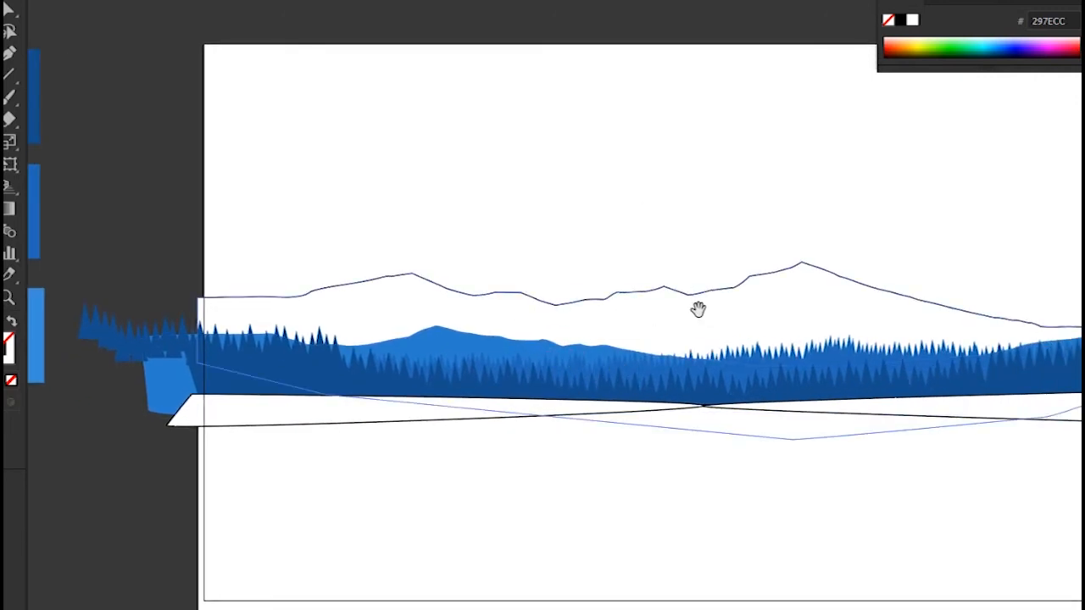
left_click_drag(698, 309, 614, 303)
left_click(381, 347)
double_click(3, 341)
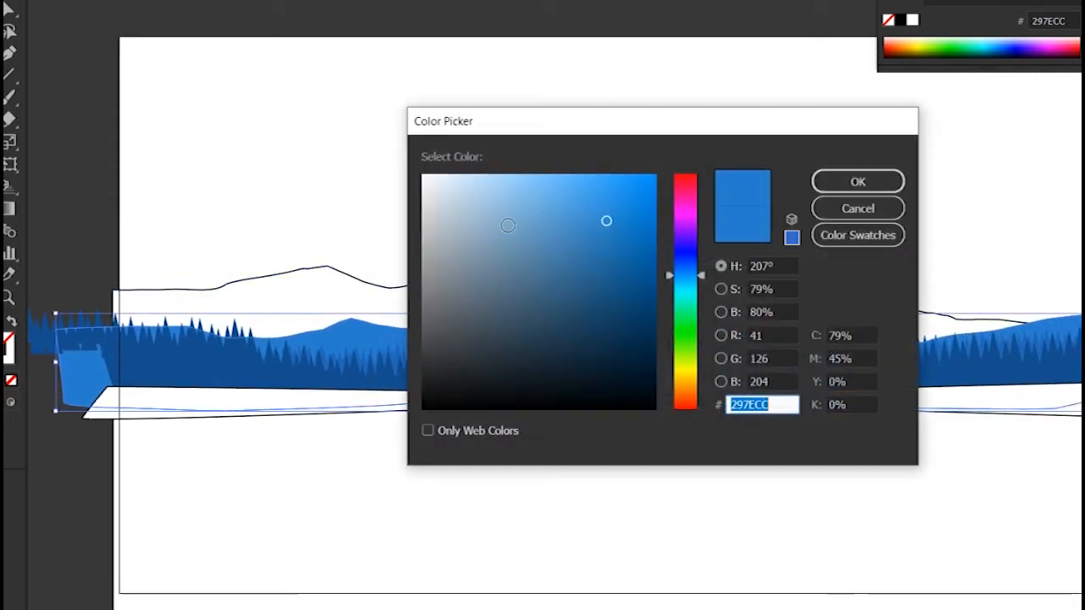
left_click(591, 213)
left_click(865, 185)
left_click(737, 184)
Step: Isolate the far mountain ridge and start a jagged Pen outline for a highlight facet descending from its tallest peak
left_click_drag(800, 290, 751, 281)
left_click(657, 307)
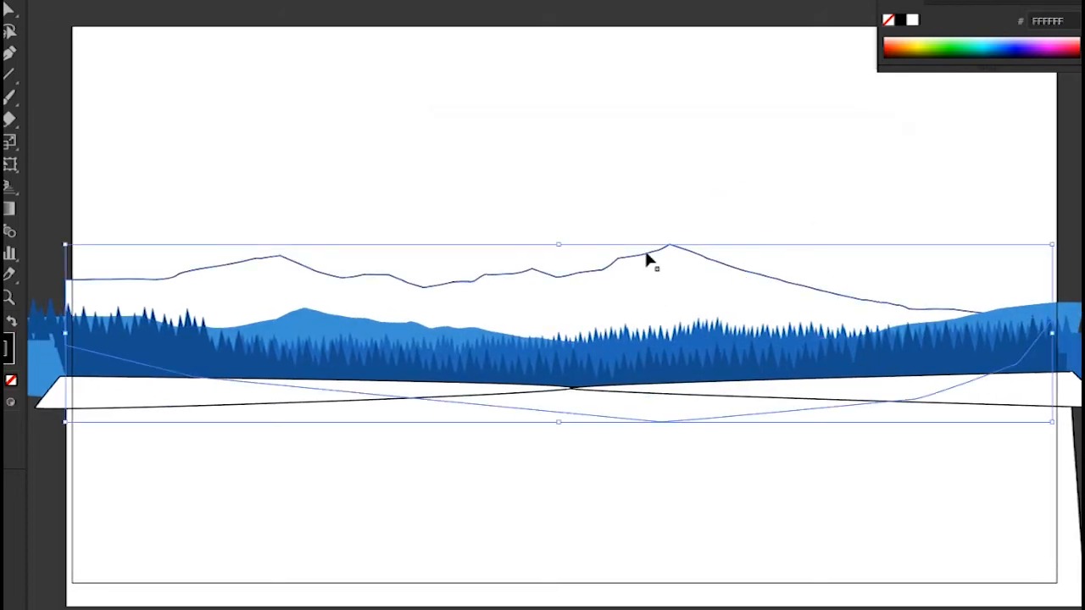
double_click(680, 283)
left_click(823, 257)
key("ctrl+plus")
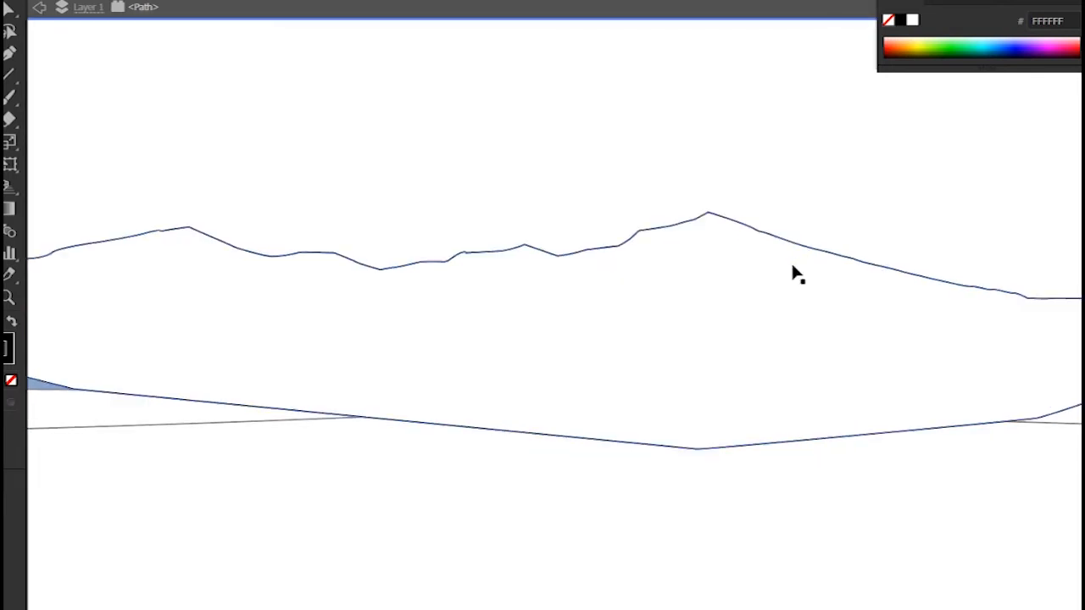
key("p")
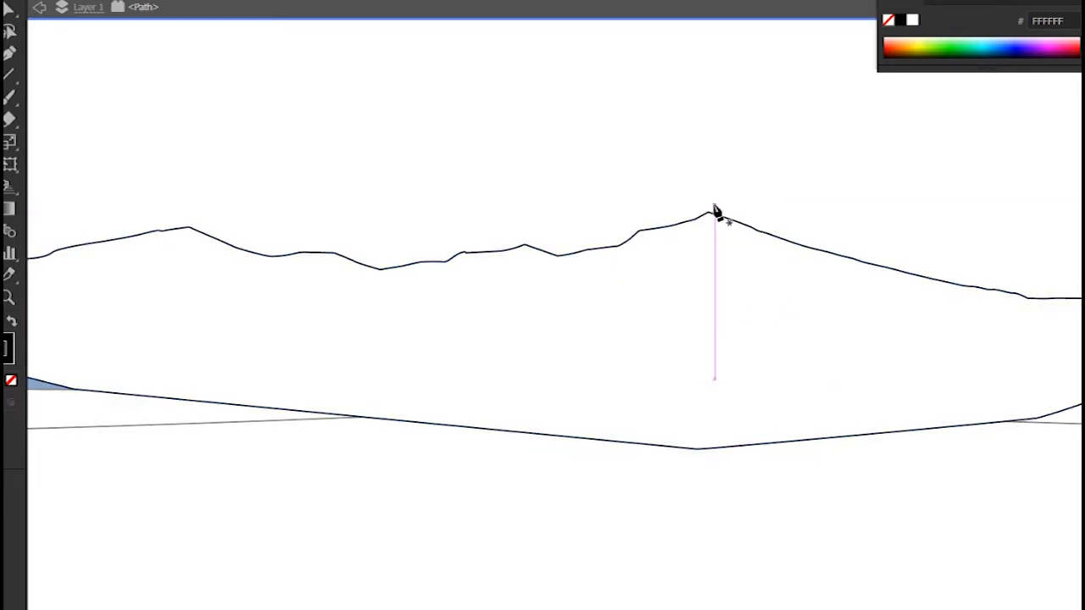
left_click_drag(708, 213, 727, 248)
left_click(725, 241)
left_click(708, 243)
left_click(716, 255)
left_click(726, 275)
left_click(726, 296)
left_click(721, 297)
left_click(708, 296)
left_click(703, 297)
left_click(694, 298)
left_click(675, 274)
key("ctrl+z")
Step: Continue the peak's facet outline around a pointed upper spur extending to the left, ending in a jagged notch on its lower side
left_click(625, 279)
left_click(637, 293)
left_click(639, 298)
left_click(649, 304)
left_click(666, 314)
left_click(673, 318)
left_click(687, 326)
left_click(709, 337)
left_click(727, 347)
left_click(744, 338)
left_click(761, 342)
left_click(805, 363)
left_click(768, 367)
left_click(757, 375)
left_click(750, 374)
left_click(734, 372)
left_click(717, 371)
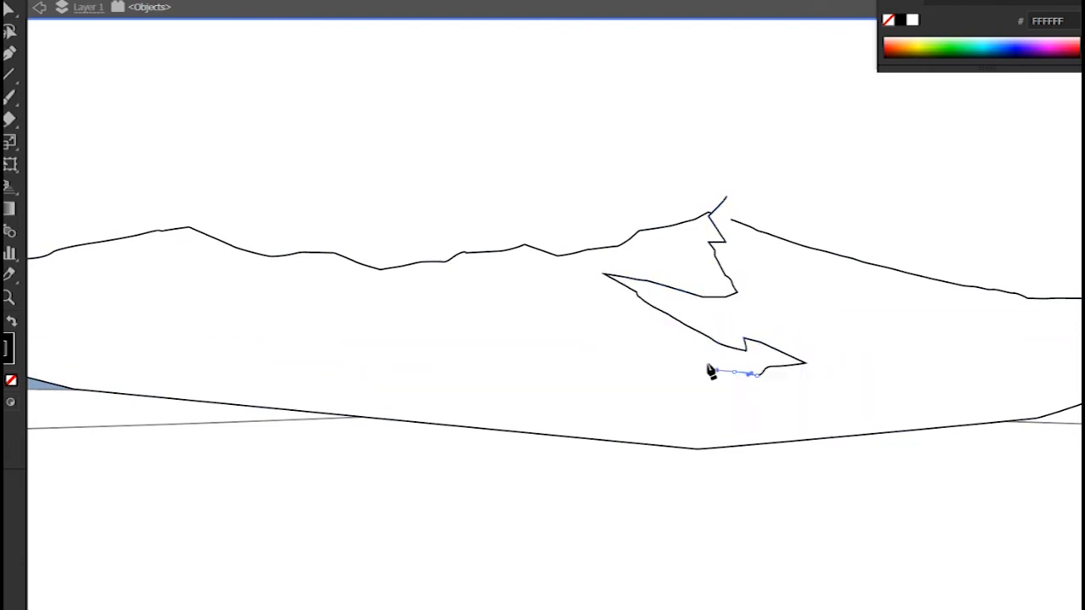
Step: Add a second, lower pointed spur to the facet outline and carry its bottom edge right along the mountain's base
left_click(632, 350)
left_click(670, 375)
left_click(705, 392)
left_click(746, 407)
left_click(768, 406)
left_click(814, 409)
left_click(874, 416)
left_click(892, 417)
left_click(892, 418)
left_click(933, 421)
left_click(999, 408)
left_click(969, 397)
left_click(973, 395)
left_click_drag(942, 384, 917, 374)
Step: Outline the facet's inner notches on the right slope and close the shape above the ridge line at the tallest peak
left_click(817, 334)
left_click(871, 344)
left_click(837, 331)
left_click(813, 322)
left_click(798, 313)
left_click(779, 299)
left_click(795, 303)
left_click(818, 308)
left_click_drag(840, 318, 863, 329)
left_click(938, 351)
mouse_move(957, 357)
left_mouse_down()
mouse_move(966, 360)
mouse_move(718, 329)
mouse_move(790, 336)
mouse_move(765, 326)
left_mouse_up()
left_click(792, 333)
left_click_drag(754, 320, 832, 314)
left_click(783, 319)
mouse_move(854, 305)
left_mouse_down()
mouse_move(934, 279)
mouse_move(870, 235)
left_mouse_up()
left_click(952, 277)
left_click_drag(798, 219, 757, 213)
left_click_drag(675, 195, 654, 194)
left_click(464, 167)
Step: Draw a closed jagged facet with the Pen tool on the right slope of the far ridge's left peak, overlapping the ridge line
left_click_drag(465, 174, 786, 227)
left_click_drag(494, 308, 765, 331)
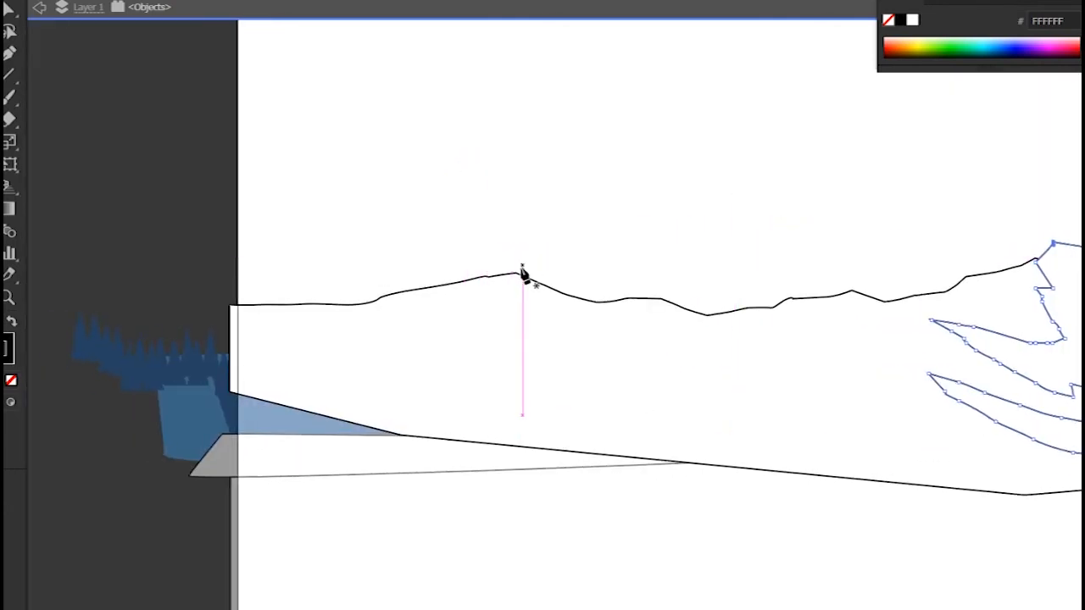
left_click(516, 273)
left_click(527, 296)
left_click(516, 289)
left_click(523, 300)
left_click(532, 312)
left_click(549, 328)
left_click_drag(563, 337, 572, 330)
left_click(567, 341)
left_click(579, 333)
left_click(597, 336)
left_click(611, 334)
left_click(625, 336)
left_click_drag(641, 334, 625, 319)
left_click(652, 335)
left_click(559, 278)
left_click(533, 264)
left_click_drag(516, 272, 514, 277)
Step: Draw a small closed highlight patch with the Pen tool just below and left of the left peak's facet
left_click_drag(535, 338, 545, 322)
left_click(535, 331)
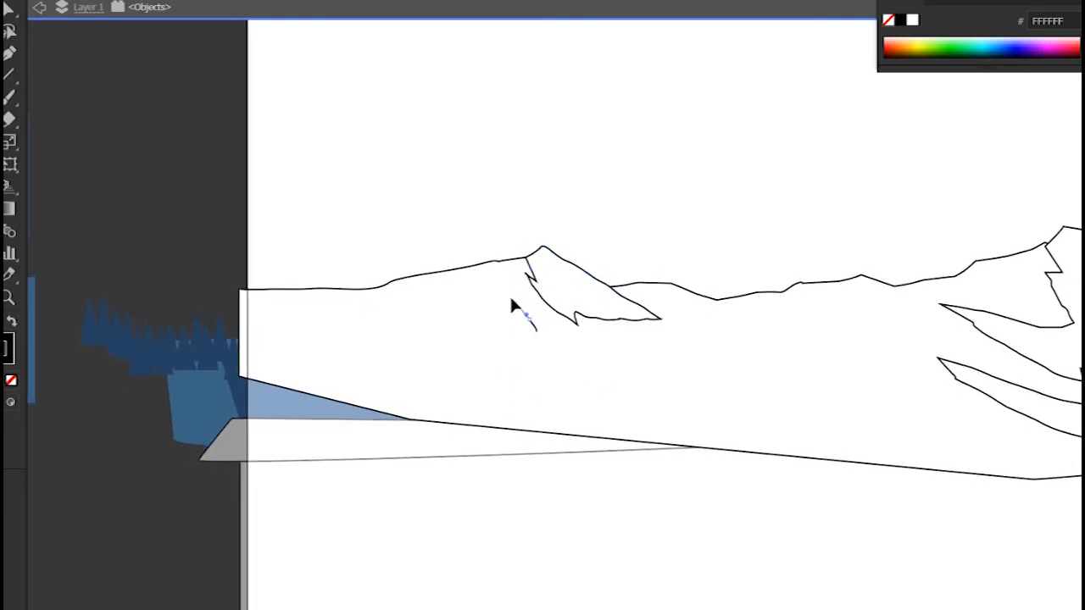
left_click(496, 307)
left_click(503, 314)
left_click(506, 335)
left_click(520, 346)
left_click(524, 347)
left_click(544, 351)
left_click(552, 346)
left_click(556, 343)
Step: Draw a small slanted highlight patch with the Pen tool just left of the tallest peak's spurs
left_click_drag(656, 338, 291, 302)
left_click_drag(717, 363, 774, 490)
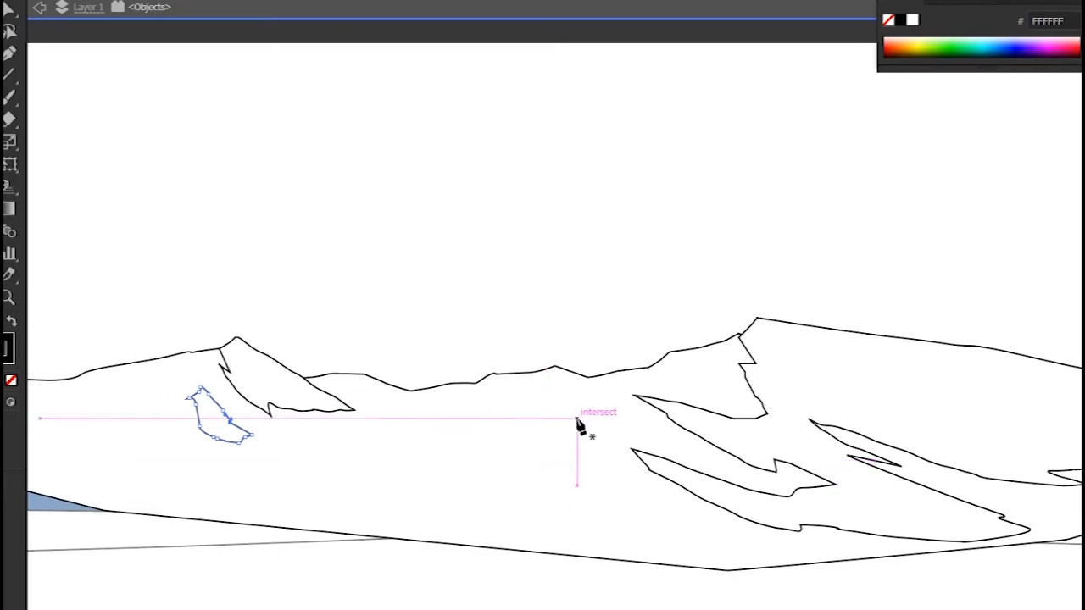
left_click_drag(622, 421, 644, 440)
left_click(613, 428)
left_click(648, 441)
left_click(648, 430)
left_click_drag(345, 410, 713, 426)
left_click_drag(726, 472, 579, 431)
left_click_drag(702, 352, 466, 317)
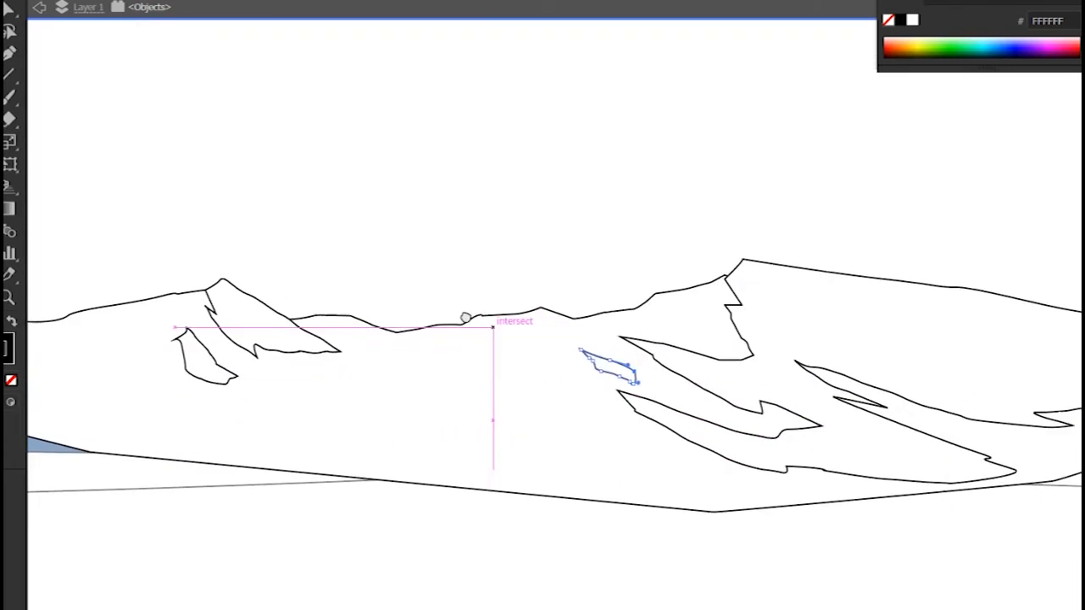
Step: Select the ridge and facets, remove the parts overhanging the ridge line with the Shape Builder, and leave the ridge's isolation
key("v")
mouse_move(122, 218)
left_mouse_down()
mouse_move(794, 419)
mouse_move(926, 430)
left_mouse_up()
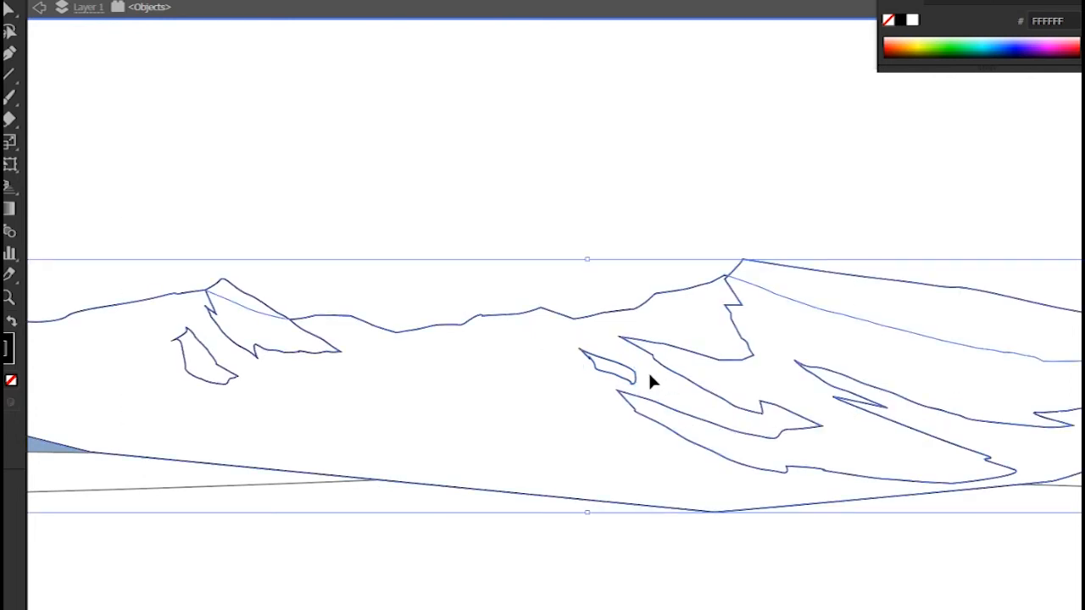
key("shift+m")
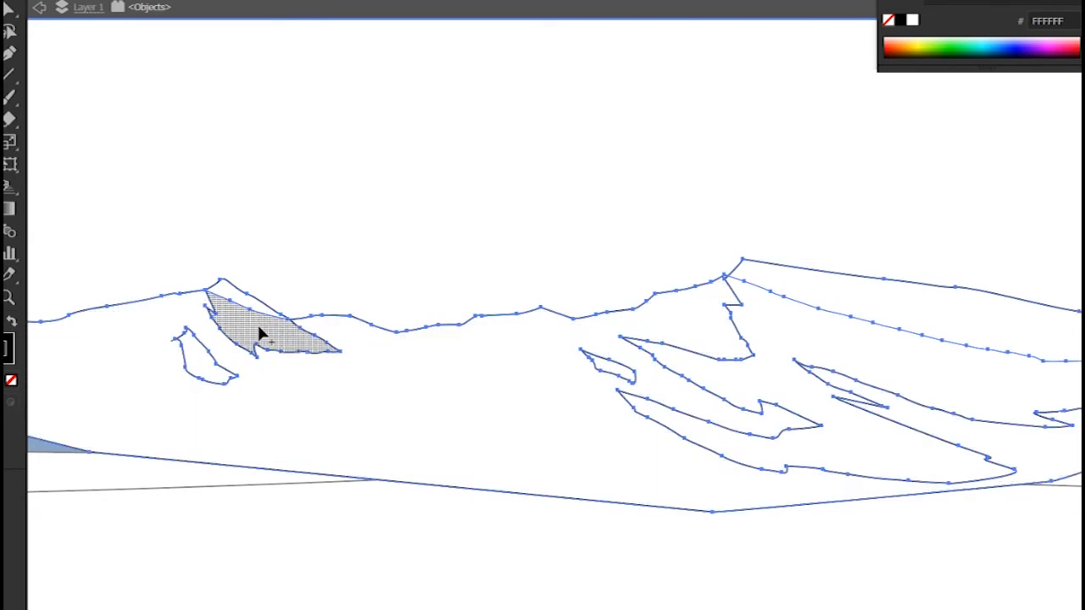
left_click(261, 334)
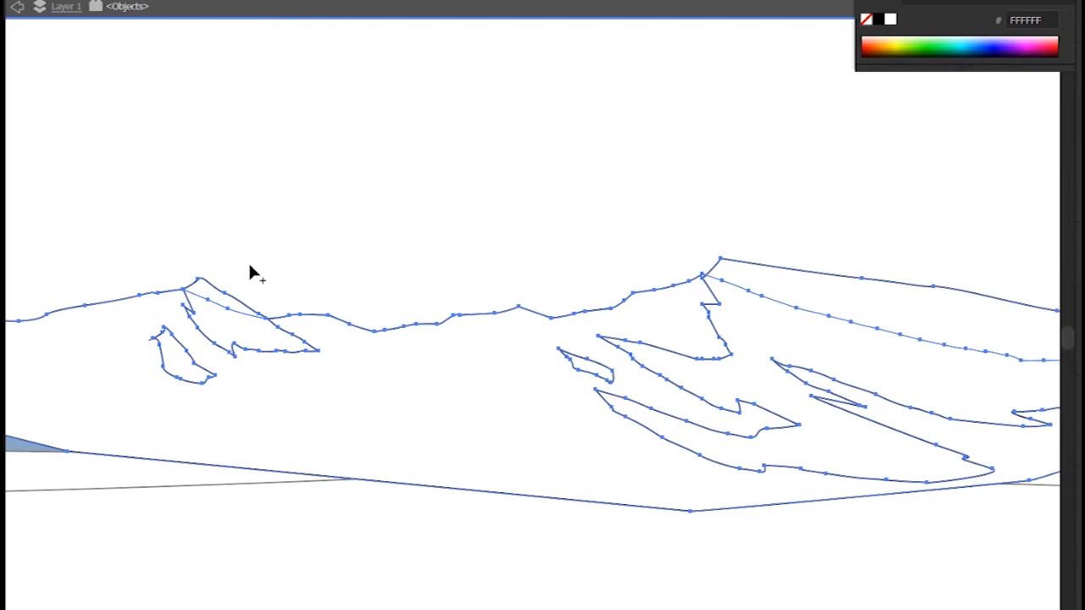
left_click(223, 298)
left_click(809, 290, "alt")
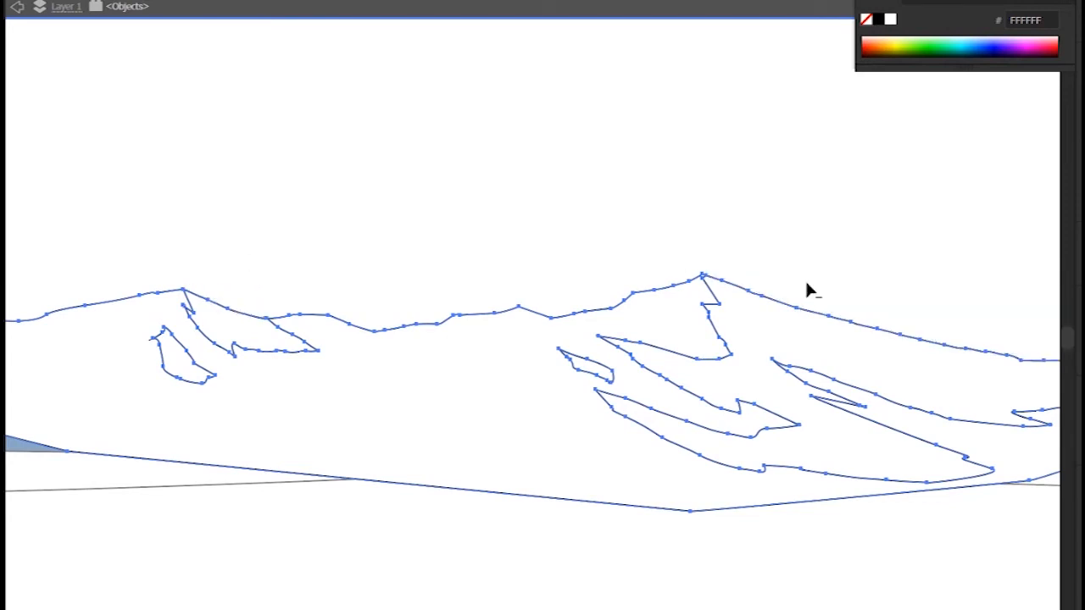
key("v")
left_click(700, 207)
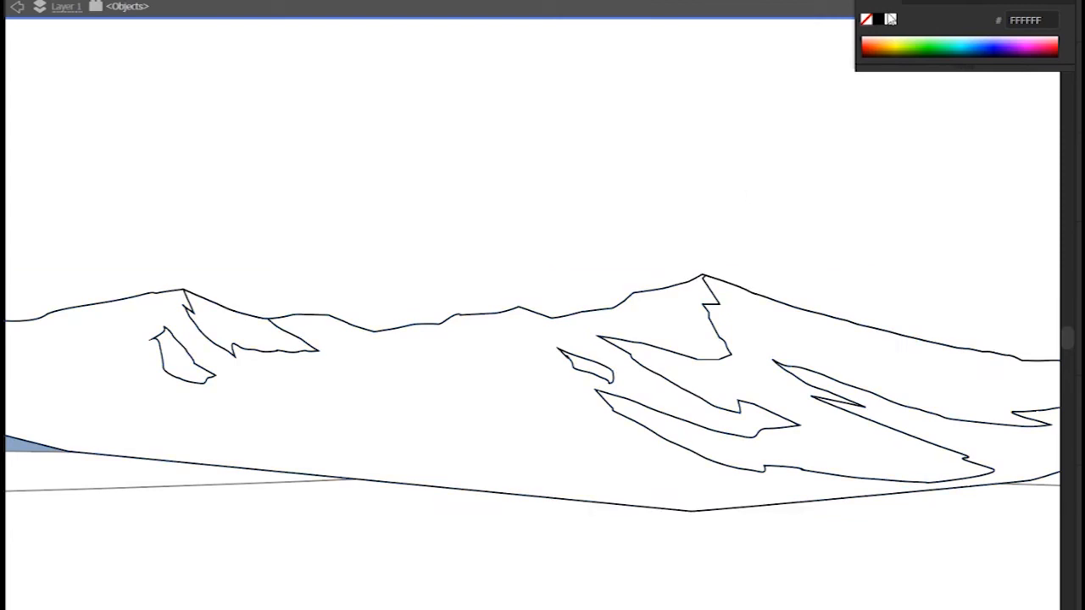
left_click_drag(698, 120, 678, 112)
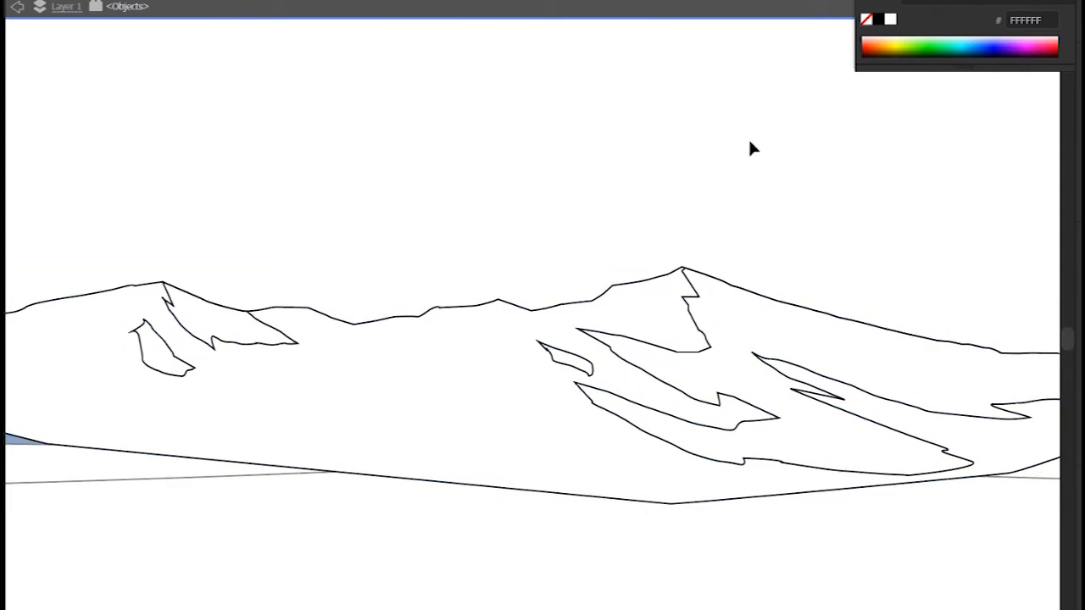
left_click(18, 8)
Step: Colour the far ridge with the nearer ridge's blue using the Eyedropper, lighten its fill to #54A6E2, and deselect it
left_click_drag(523, 224, 468, 201)
left_click_drag(764, 291, 803, 280)
left_click(368, 315)
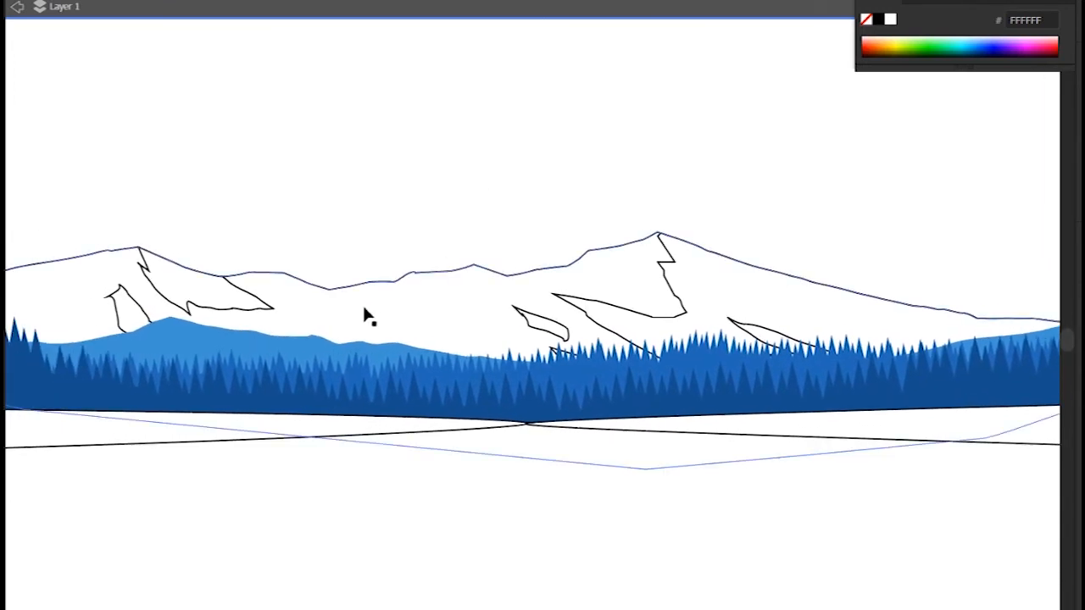
left_click_drag(329, 343, 673, 375)
left_click_drag(355, 327, 473, 342)
key("i")
left_click(80, 369)
left_click_drag(587, 240, 349, 225)
key("v")
left_click(547, 201)
left_click(837, 183)
left_click(907, 228)
Step: Select the far ridge's highlight facets, apply the ridge's blue with the Eyedropper, and lighten their fill to #6DC0F2
left_click_drag(908, 228, 760, 188)
left_click(840, 305)
left_click(278, 312, "shift")
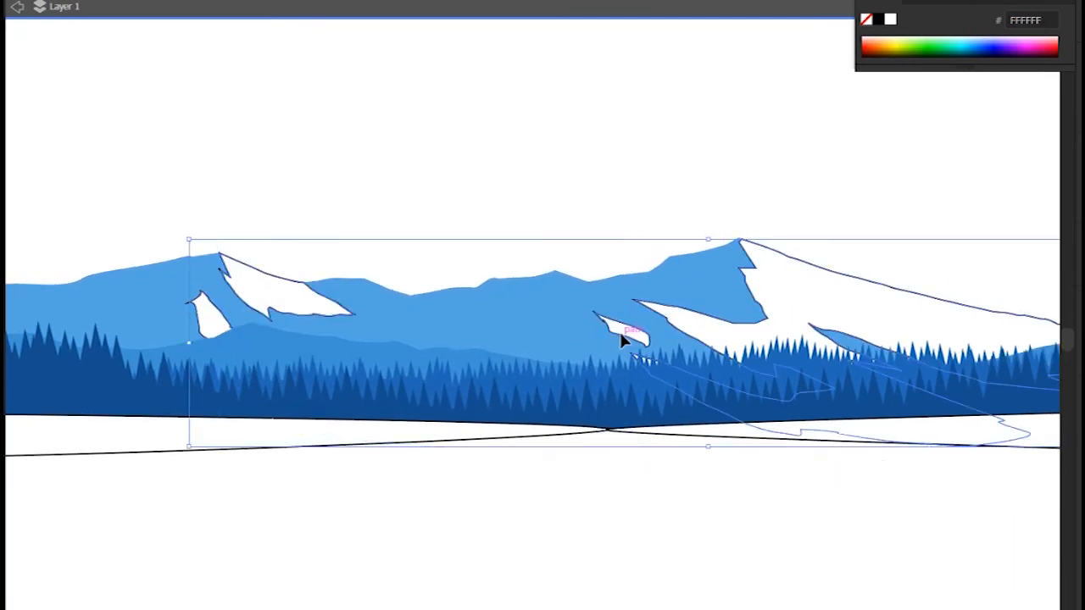
key("i")
left_click(514, 335)
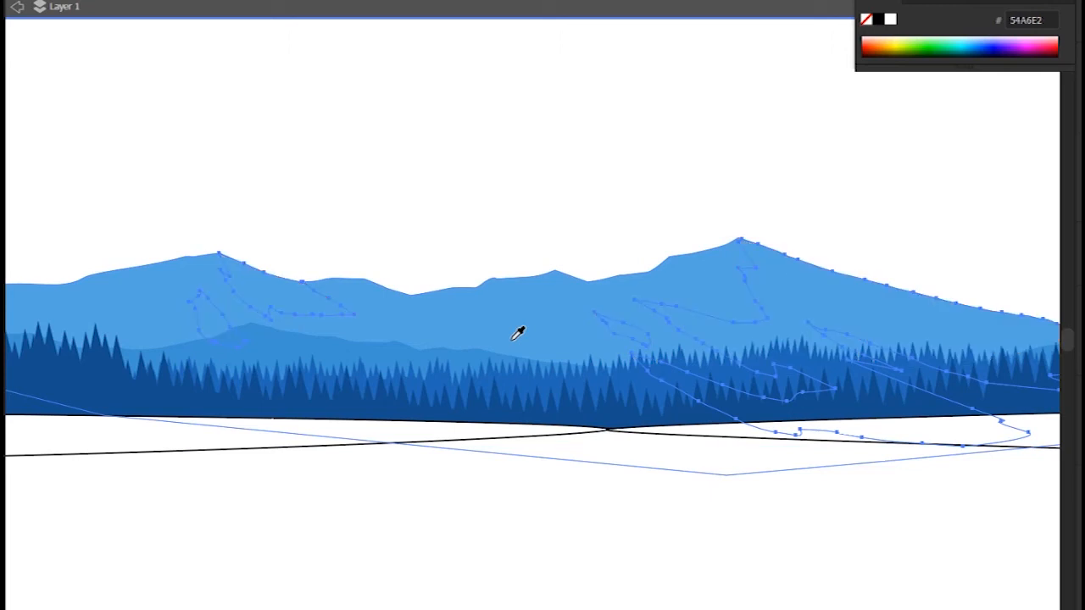
double_click(3, 360)
left_click_drag(544, 201, 531, 182)
left_click(836, 181)
key("v")
left_click(658, 202)
Step: Reduce the opacity of the large highlight facet on the tallest peak and deselect it
left_click_drag(787, 198, 704, 186)
left_click(757, 432)
scroll(770, 322, "right", 5)
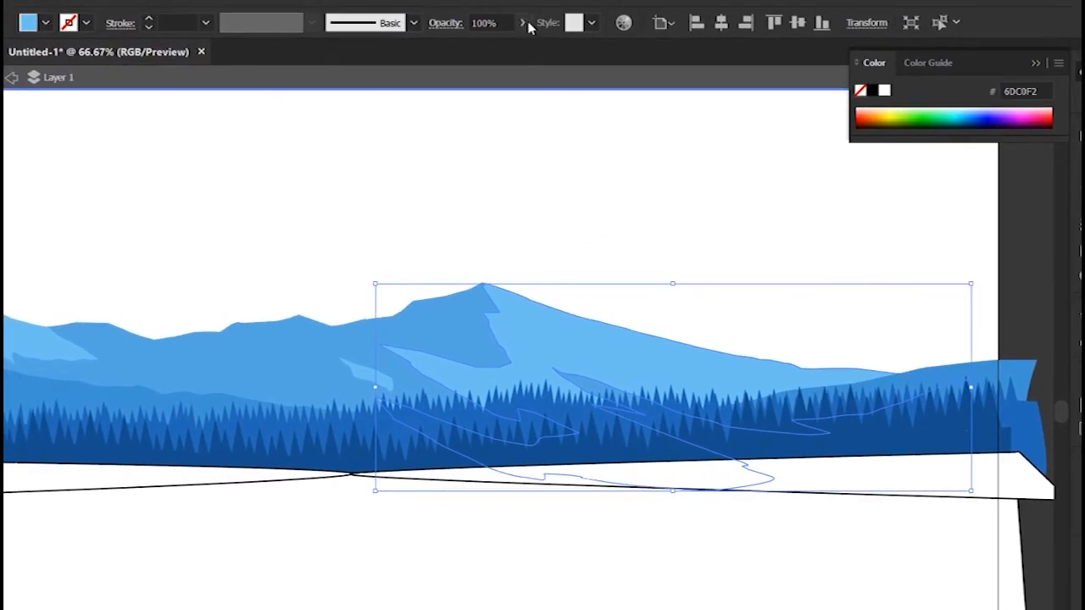
left_click(526, 25)
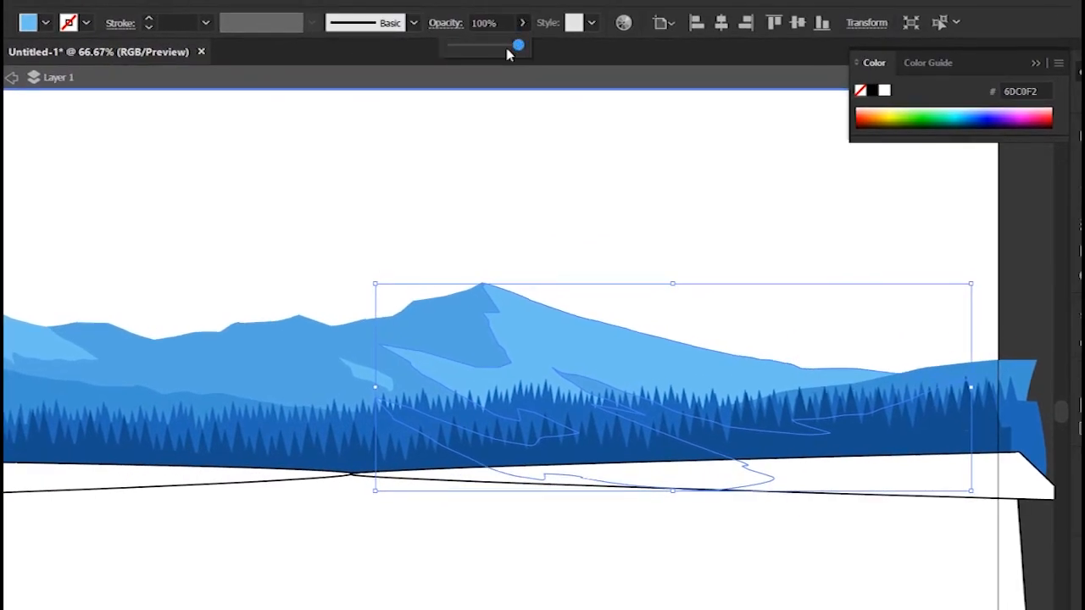
left_click_drag(495, 54, 492, 52)
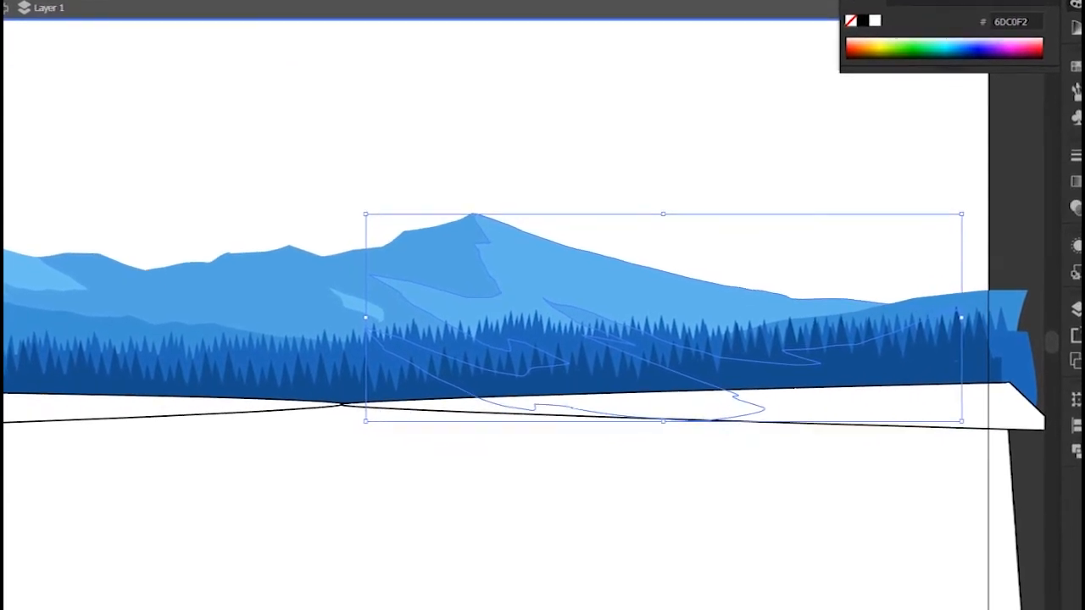
left_click_drag(690, 191, 769, 191)
left_click(769, 192)
Step: Recolour the highlight facet on the far ridge's left peak with the tallest peak's highlight blue using the Eyedropper, and deselect it
scroll(761, 386, "left", 5)
left_click(424, 288)
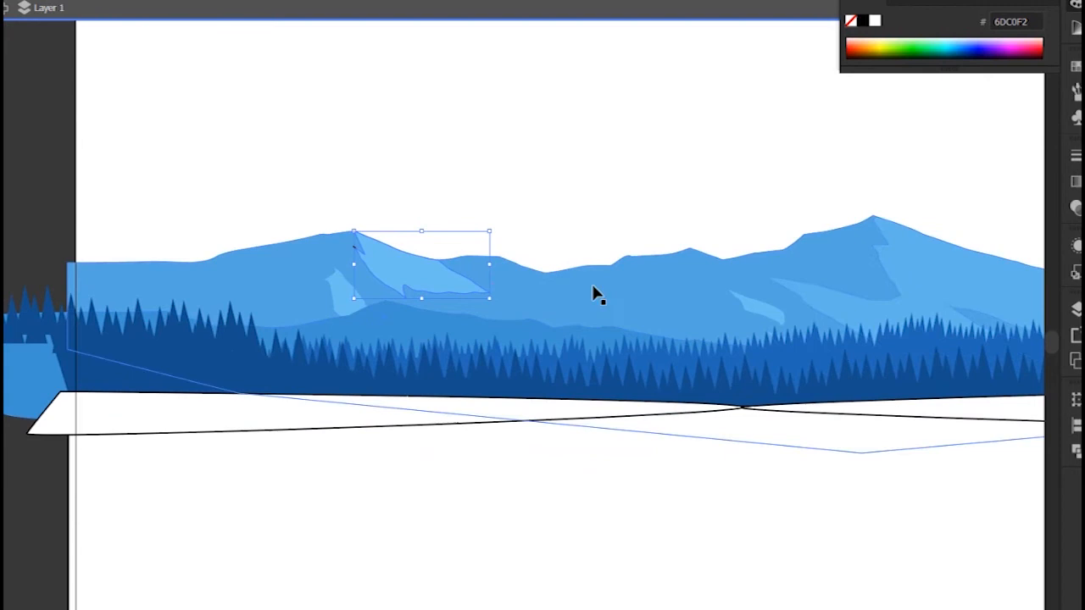
key("i")
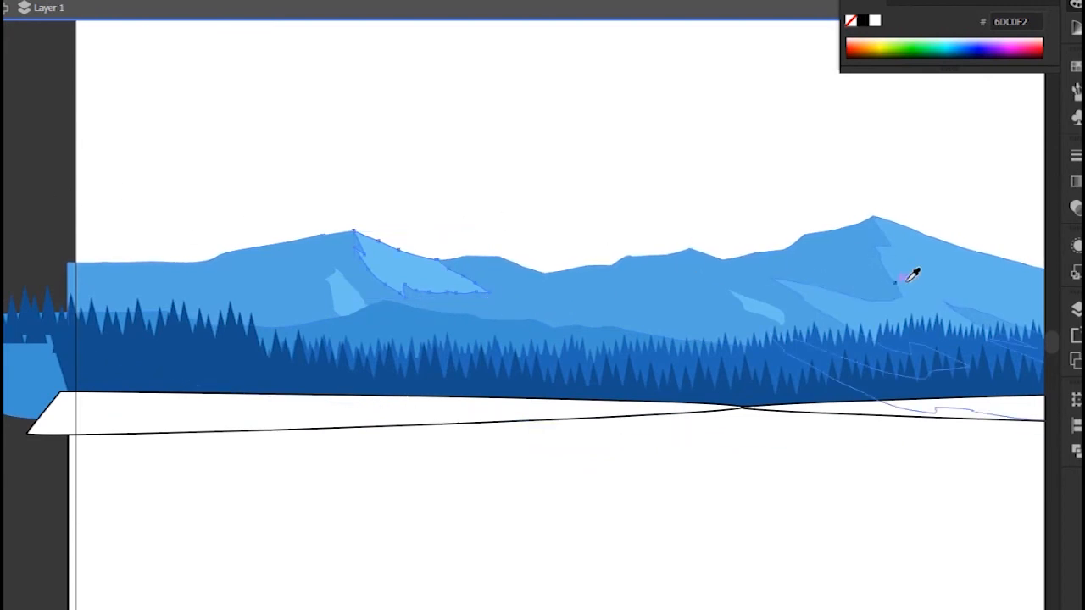
left_click(949, 283)
key("v")
left_click(621, 198)
Step: Colour both outlined shoreline shapes with the dark blue of the nearest tree-covered hill using the Eyedropper, and deselect them
left_click_drag(797, 196, 593, 166)
left_click_drag(823, 234, 717, 208)
left_click_drag(691, 470, 621, 438)
left_click_drag(573, 465, 744, 466)
left_click(395, 348)
left_click(865, 326, "shift")
key("i")
left_click(187, 293)
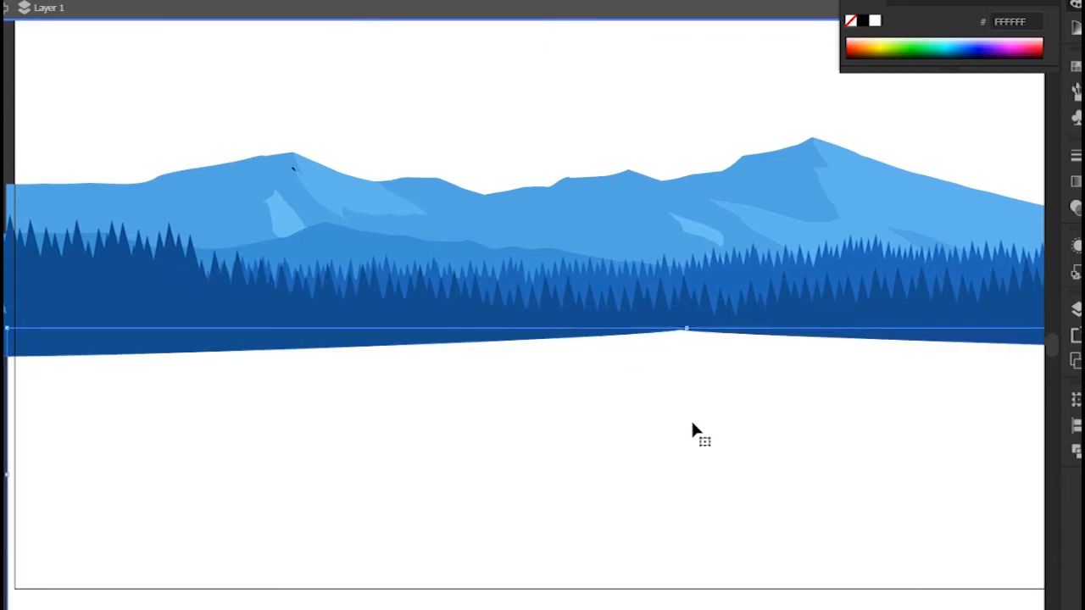
left_click_drag(813, 439, 698, 416)
left_click_drag(834, 508, 633, 405)
left_click(746, 588)
Step: Draw a thin dark blue shape with the Pen tool along the whole shoreline, curving it at the centre to smooth the peak there
left_click_drag(466, 504, 708, 535)
key("ctrl+minus")
key("ctrl+minus")
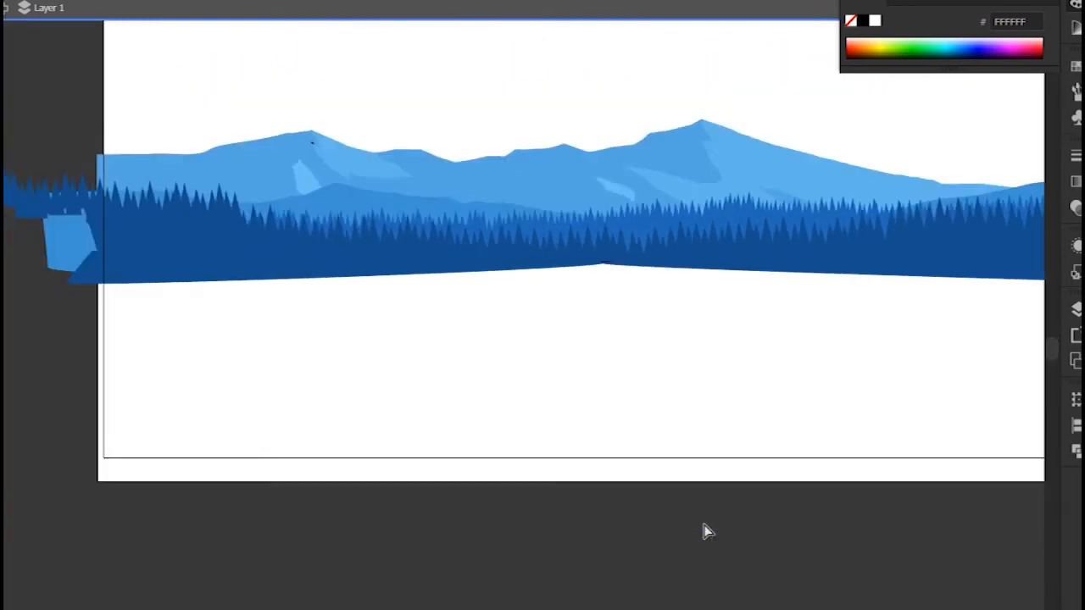
left_click(665, 301)
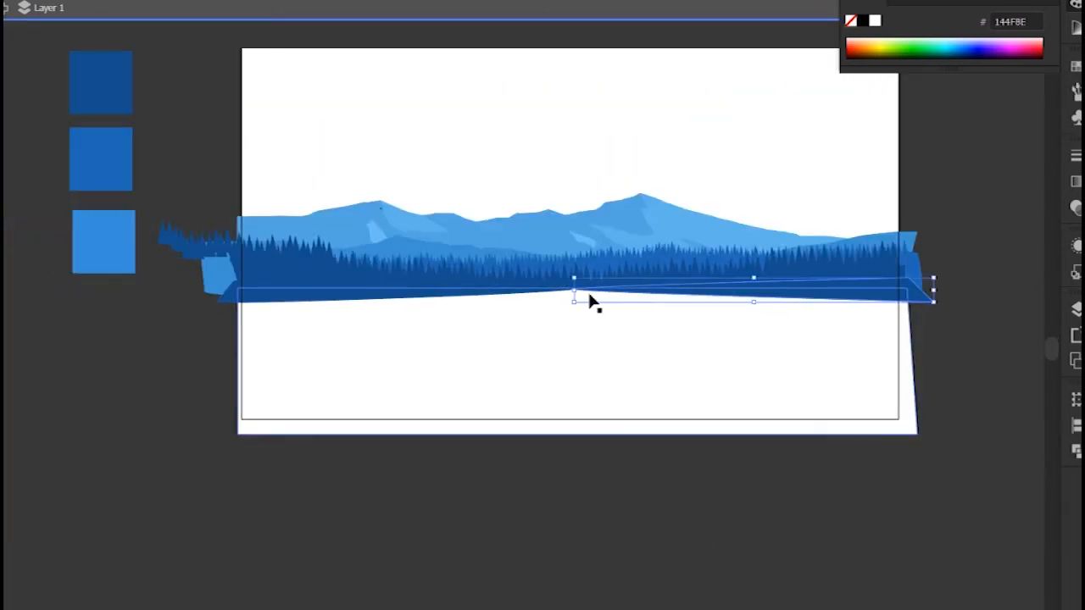
left_click(981, 385)
left_click(941, 302)
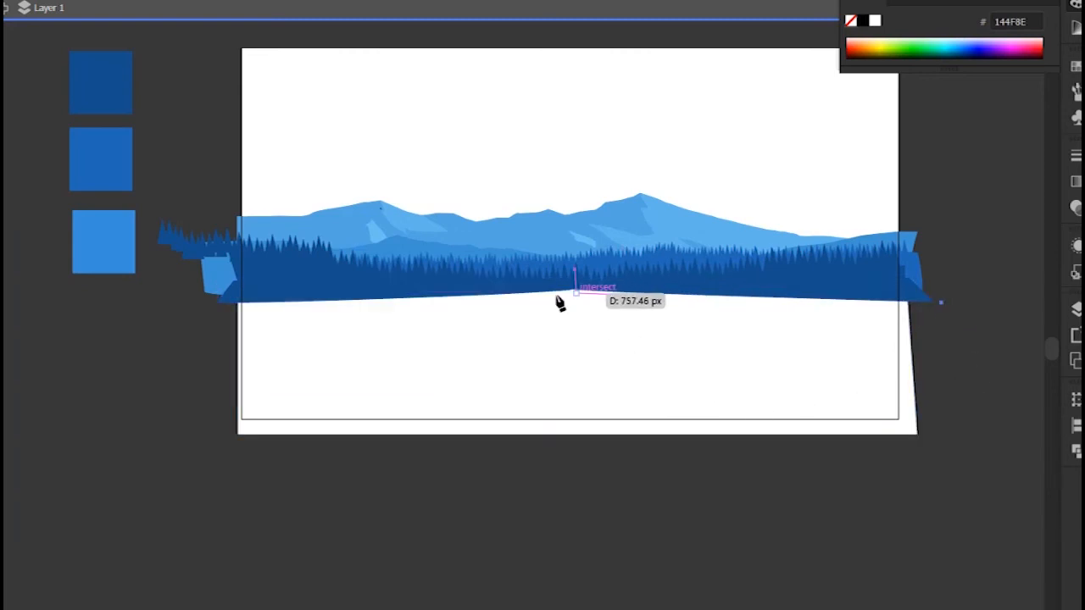
left_click_drag(572, 293, 543, 298)
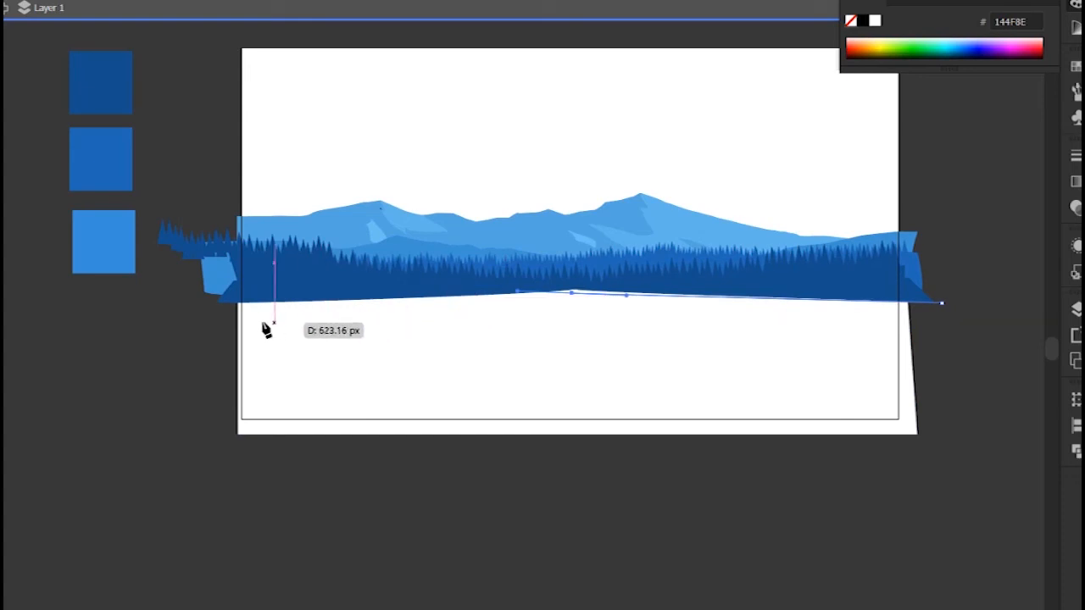
left_click(194, 303)
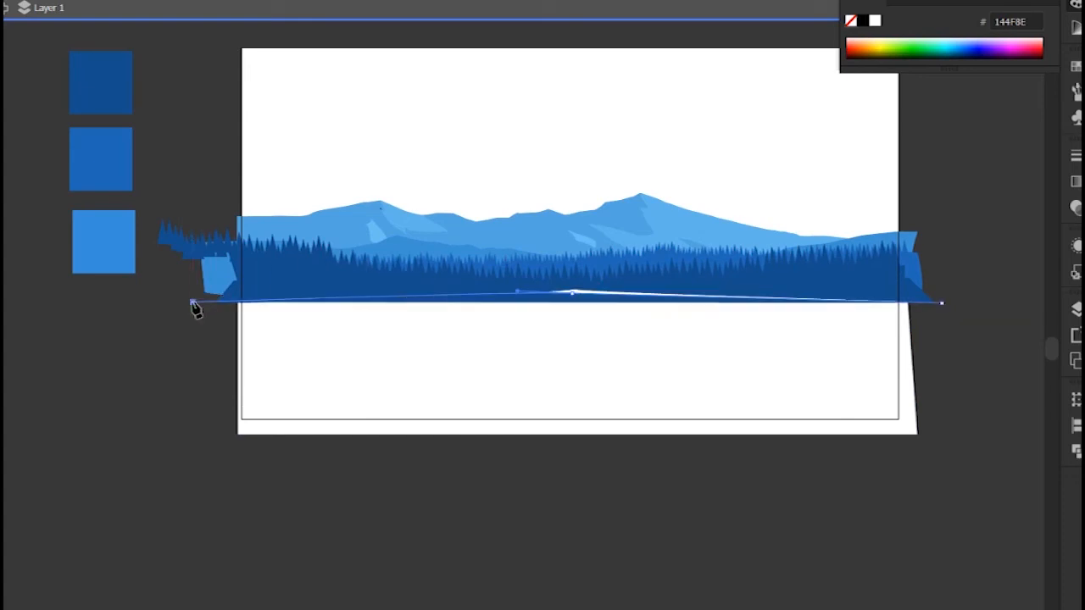
left_click(649, 289)
left_click(937, 290)
left_click(942, 304)
key("v")
left_click(966, 442)
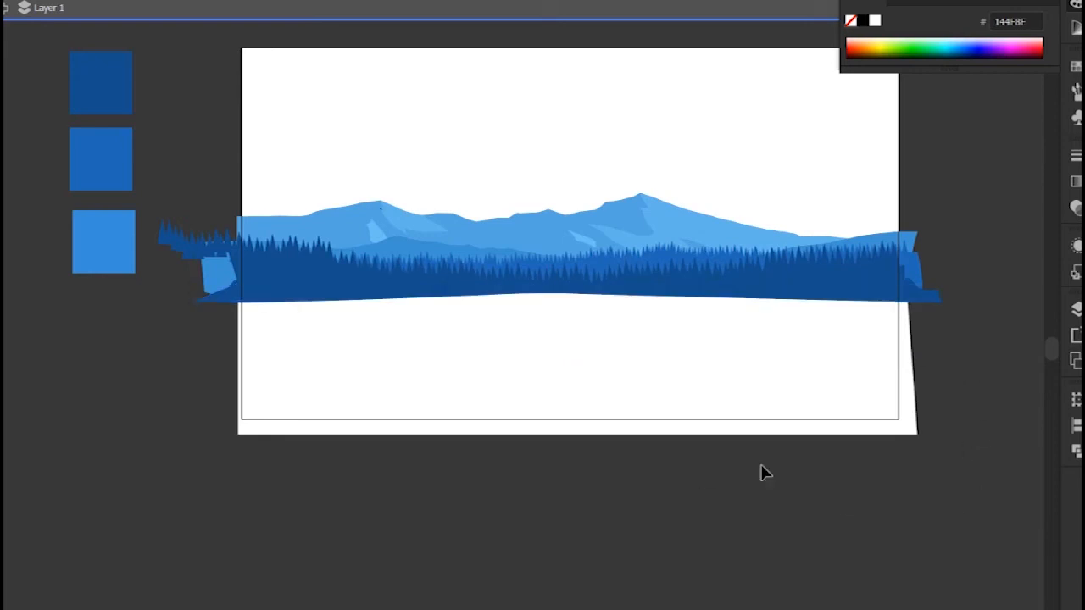
Step: Draw a rectangle slightly wider than the artboard from above its upper edge to just below the shoreline, and send it behind all artwork
left_click_drag(607, 398, 637, 450)
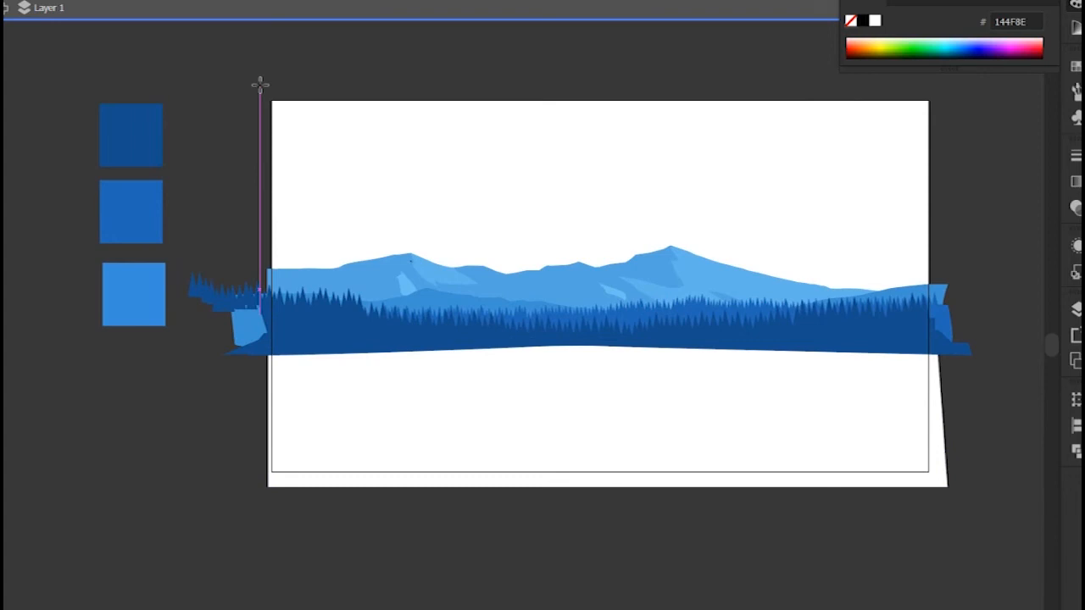
left_click_drag(260, 84, 953, 377)
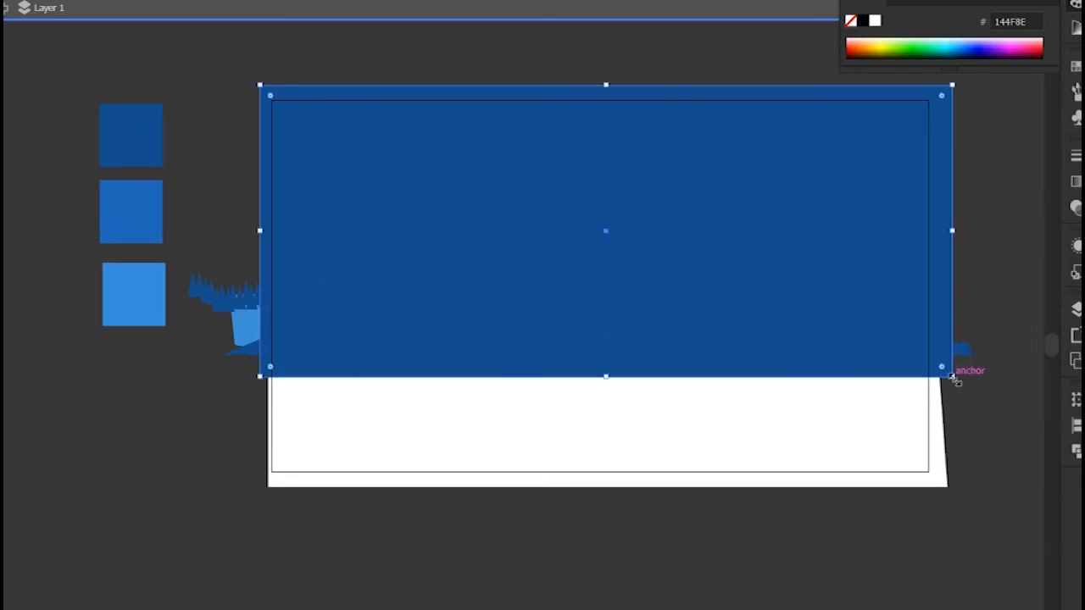
key("ctrl+shift+bracketleft")
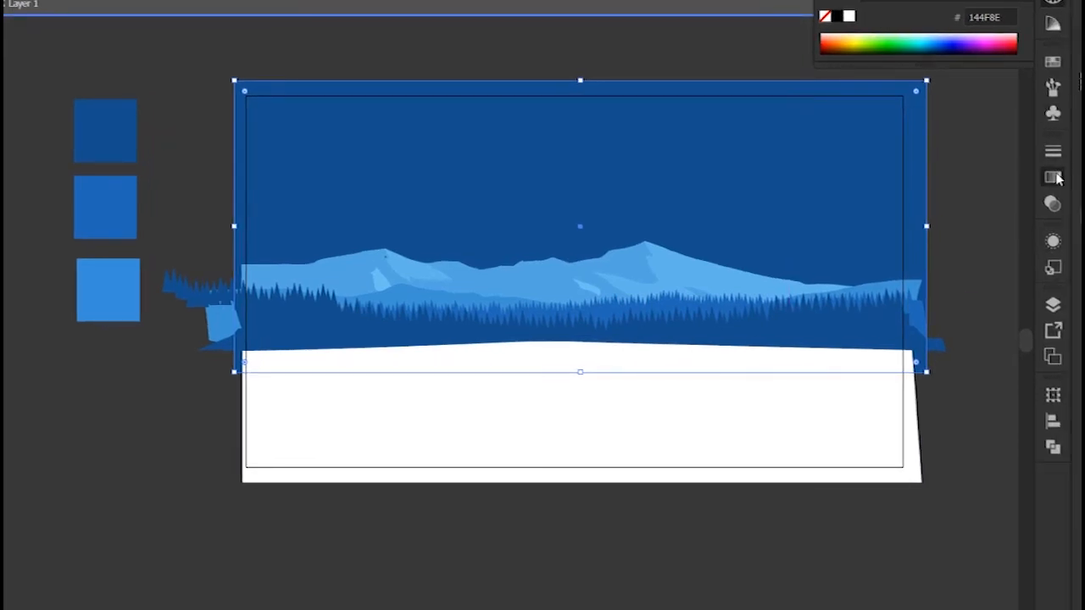
Step: Fill the sky rectangle with a linear gradient, sampling the medium blue swatch for the start stop and the lightest blue swatch for the end stop
left_click(1054, 177)
left_click(878, 285)
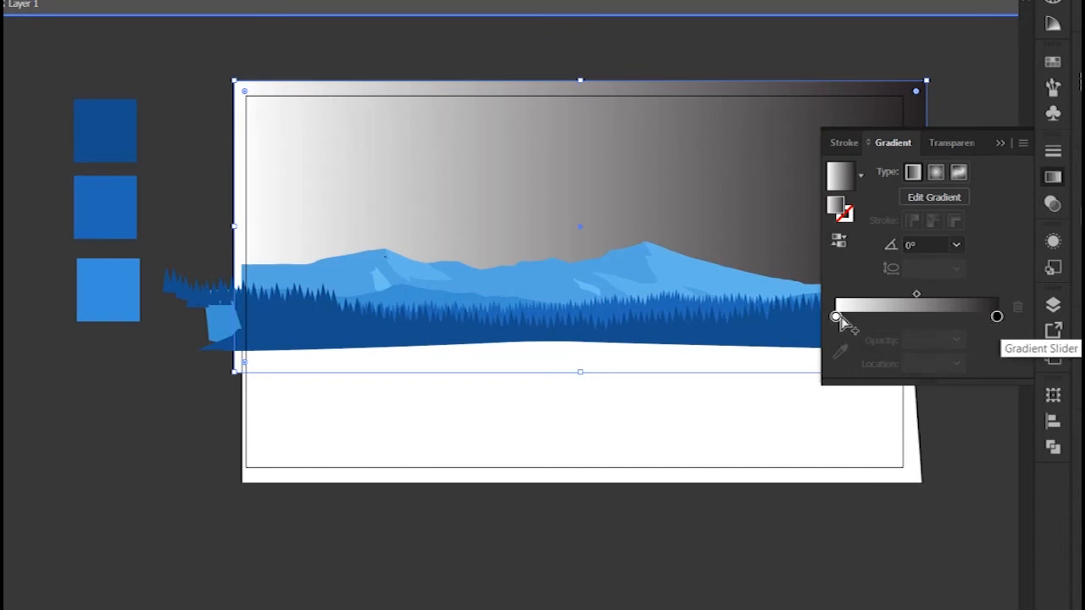
key("alt+Tab")
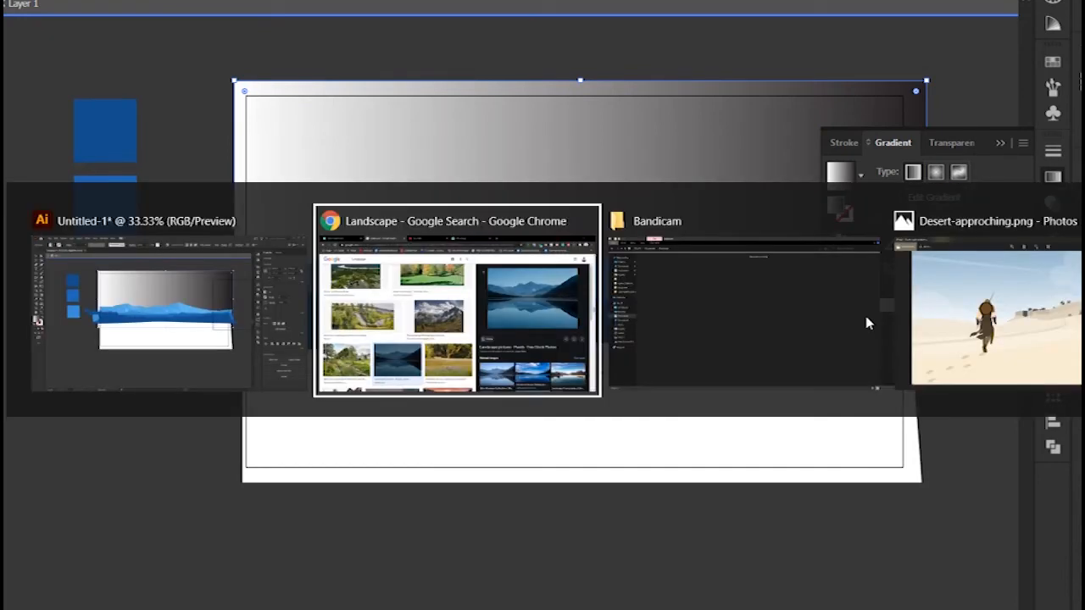
key("alt+Tab")
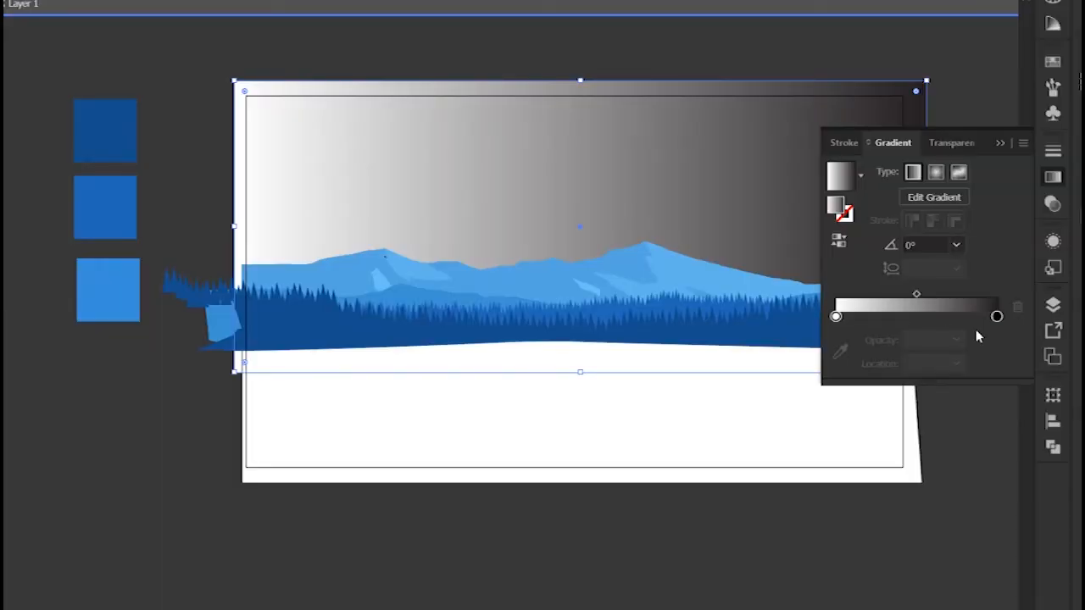
left_click(835, 316)
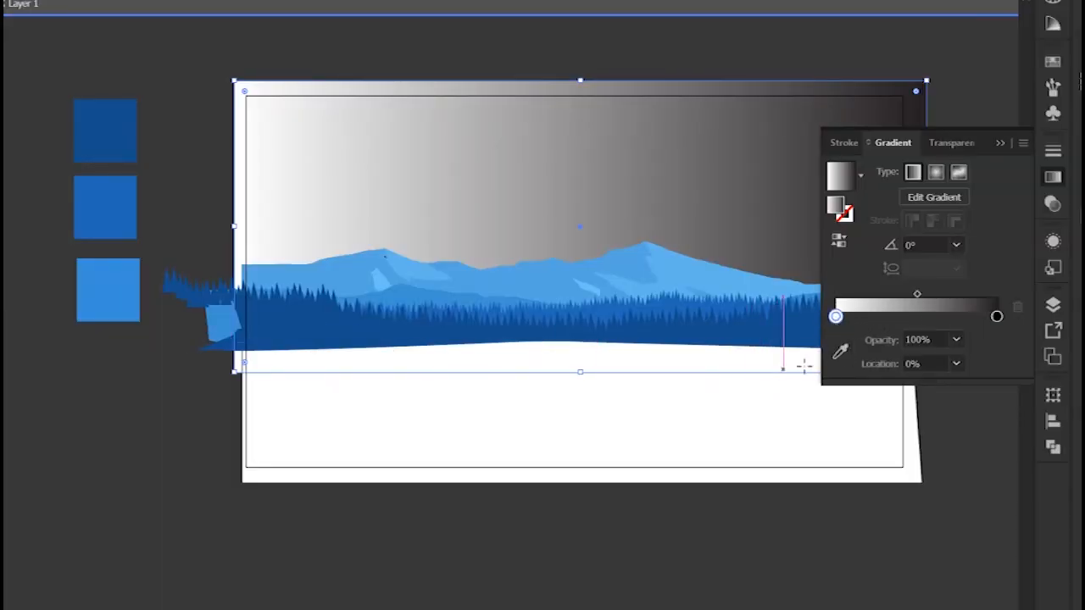
left_click(839, 355)
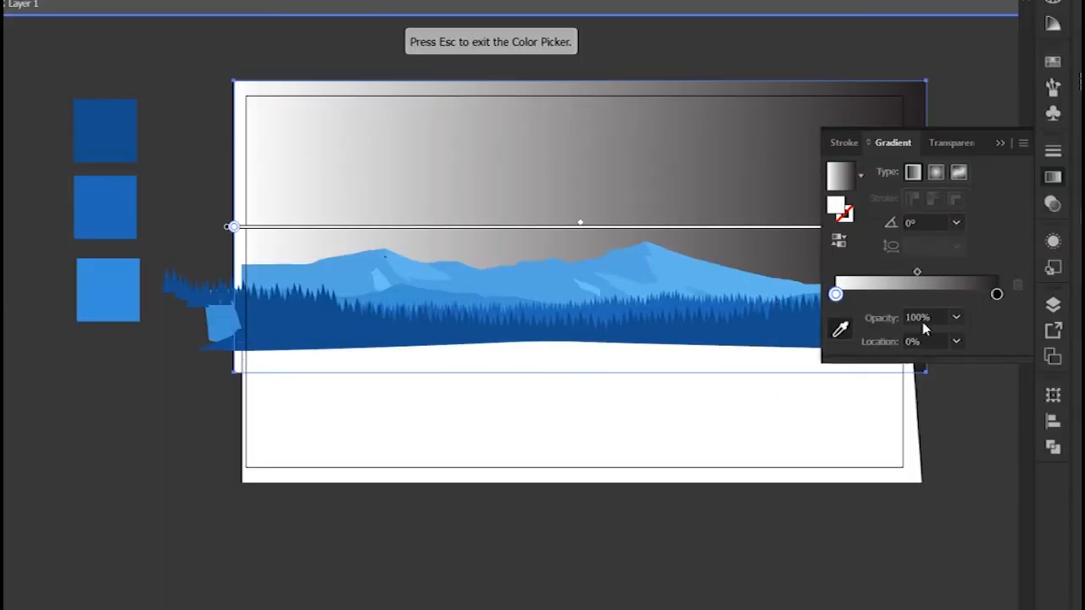
left_click(996, 295)
left_click(134, 288)
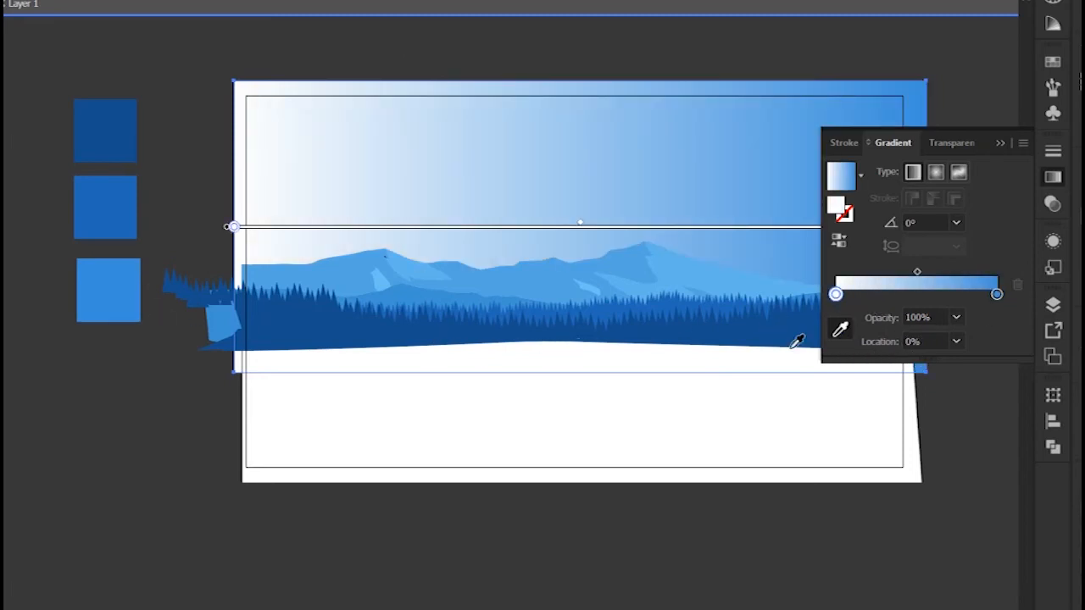
left_click(95, 212)
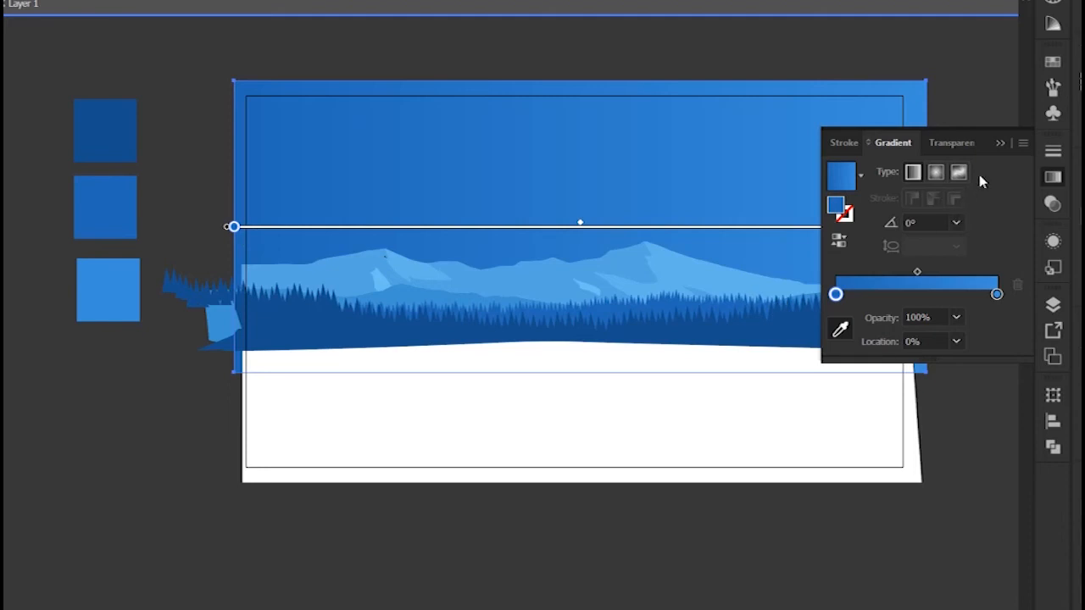
Step: Turn the sky gradient to -90° so that it runs from the sky's upper edge down to the mountain ridge
key("space")
left_click_drag(615, 183, 560, 184)
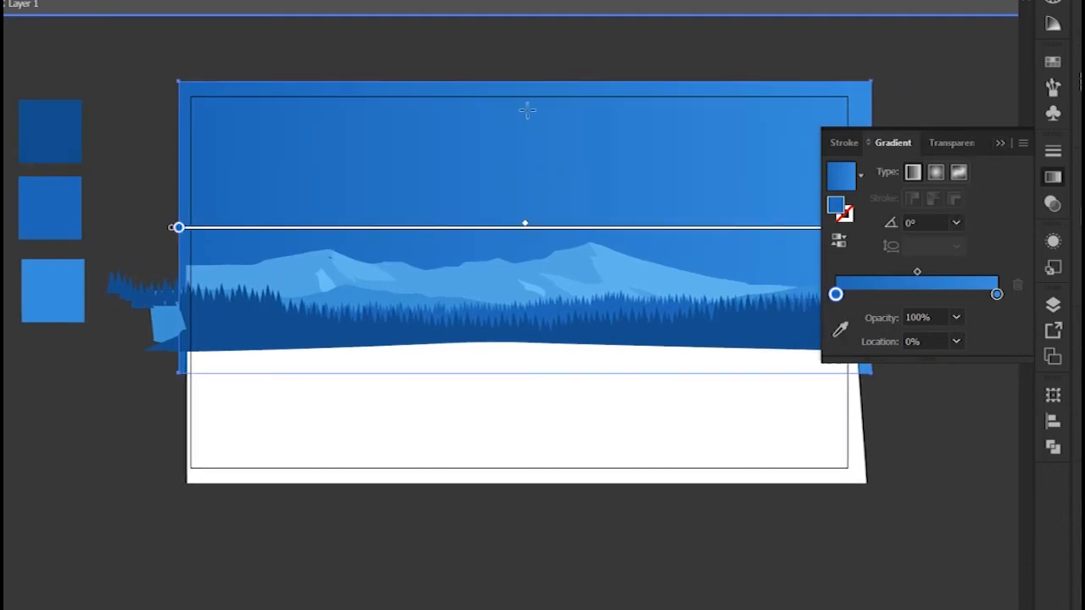
left_click_drag(527, 93, 527, 254)
left_click_drag(561, 308, 585, 83)
left_click_drag(622, 52, 624, 239)
left_click_drag(623, 222, 524, 249)
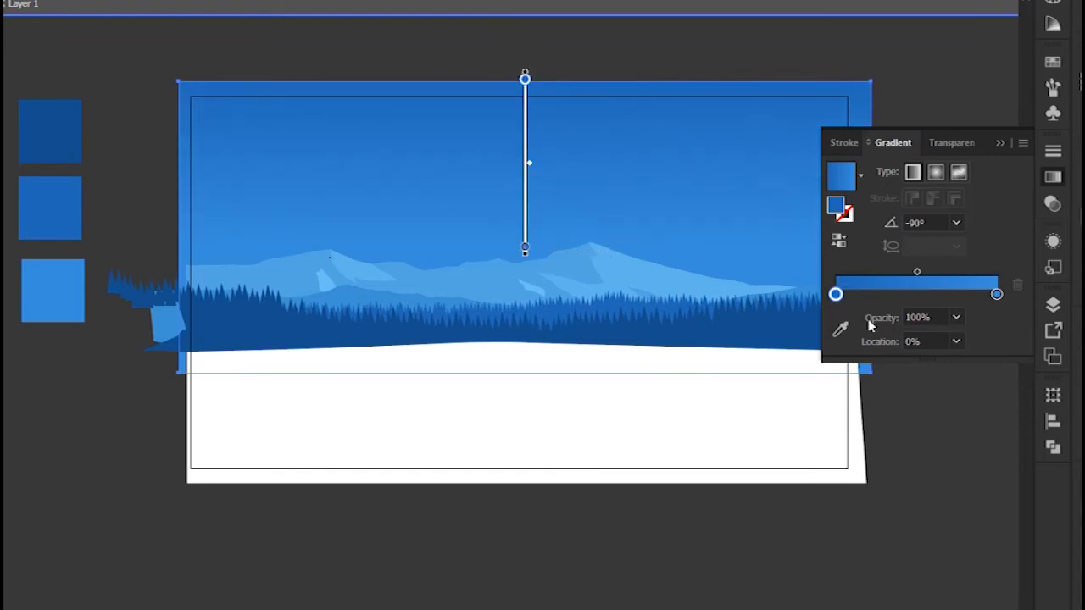
Step: Lighten the sky gradient's end stop in HSB to about 31% saturation and 100% brightness
double_click(997, 295)
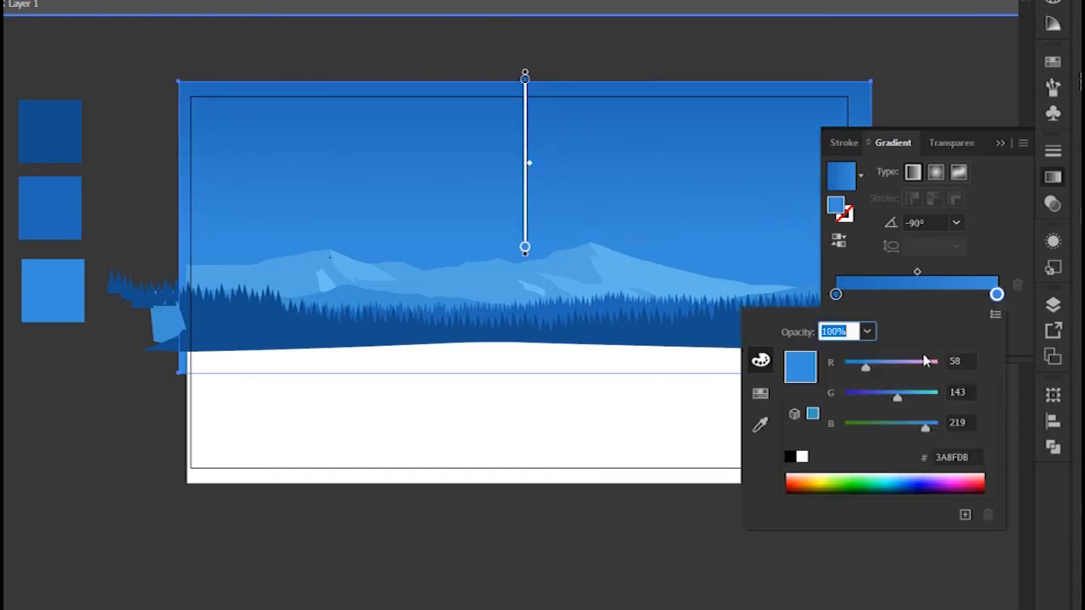
left_click(996, 315)
left_click(1017, 351)
left_click_drag(912, 398, 873, 395)
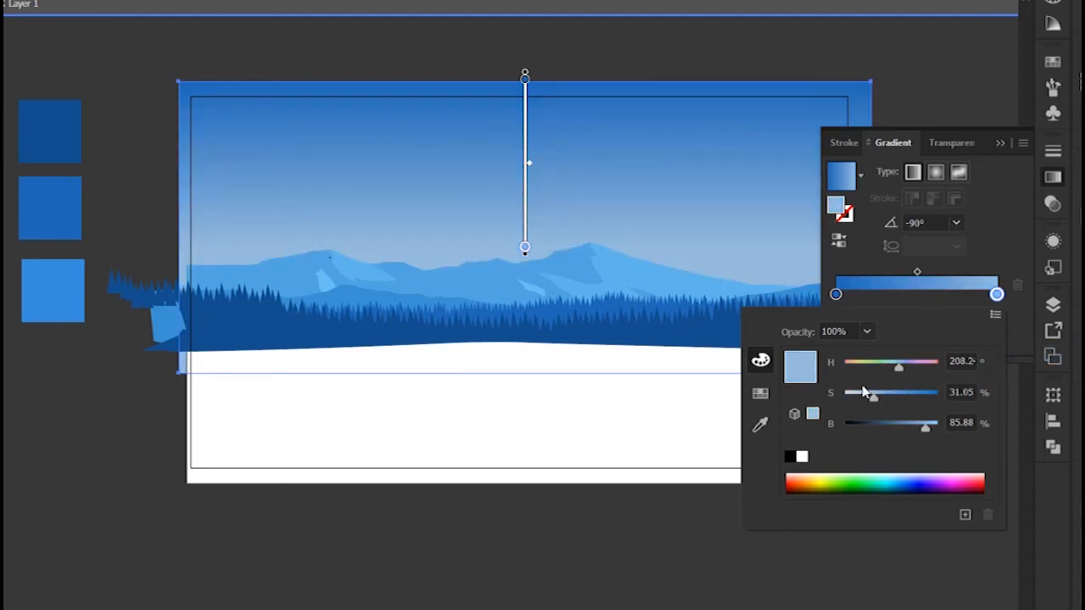
left_click_drag(936, 432, 944, 429)
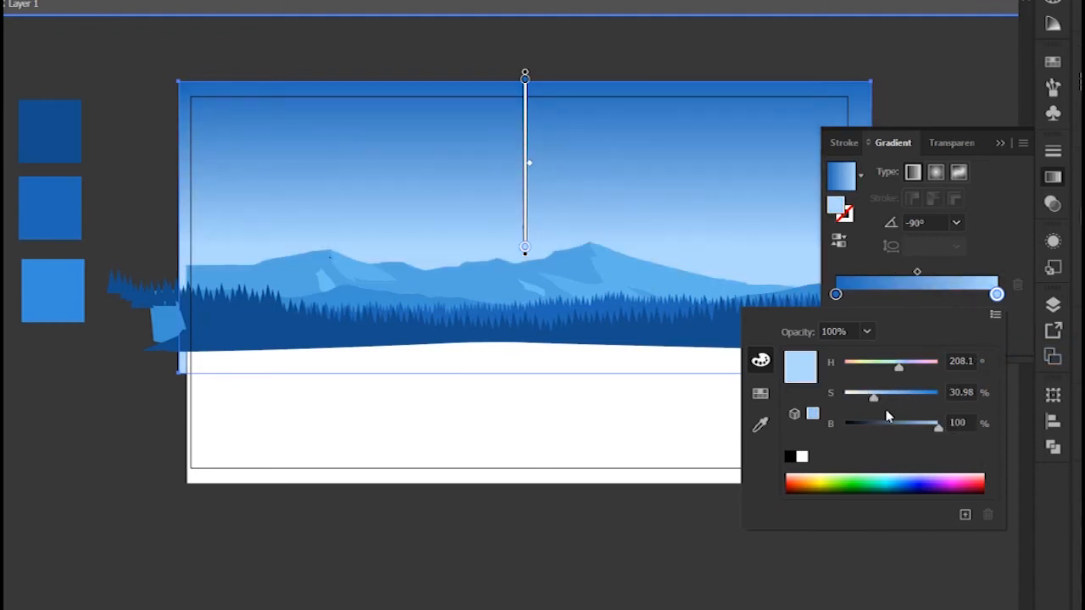
Step: Recolour the sky gradient's start stop by sampling the lightest blue swatch
left_click(836, 296)
mouse_move(913, 429)
left_mouse_down()
mouse_move(929, 430)
mouse_move(920, 430)
left_mouse_up()
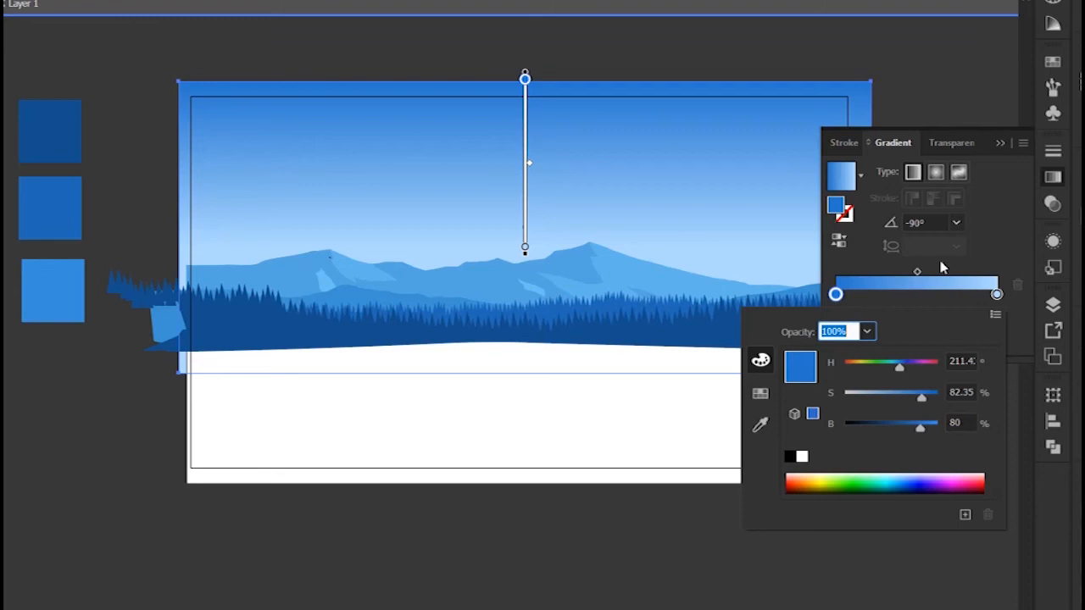
left_click(992, 266)
left_click(840, 330)
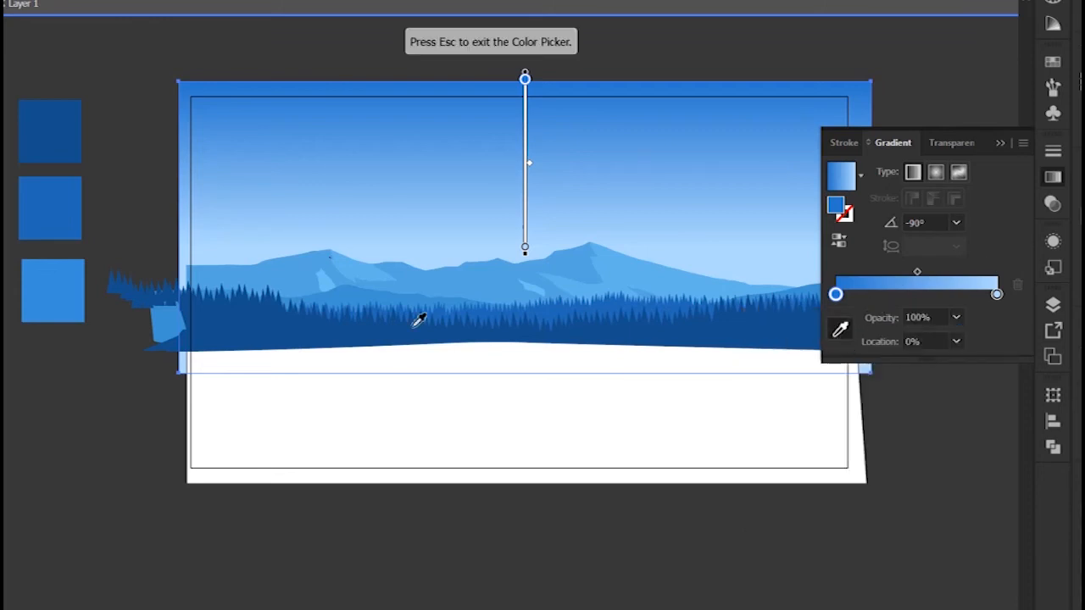
left_click(69, 292)
left_click(1000, 142)
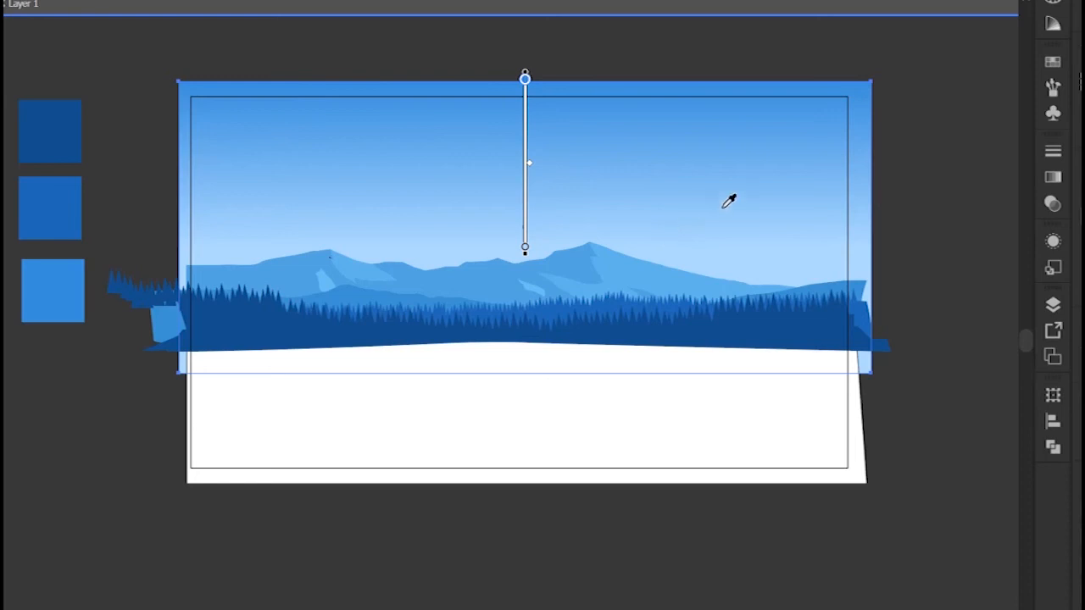
Step: Stretch the sky gradient vertically from above the sky's upper edge down to the tree line, and deselect the sky
left_click(1051, 179)
left_click_drag(591, 103, 589, 264)
left_click_drag(615, 78, 602, 267)
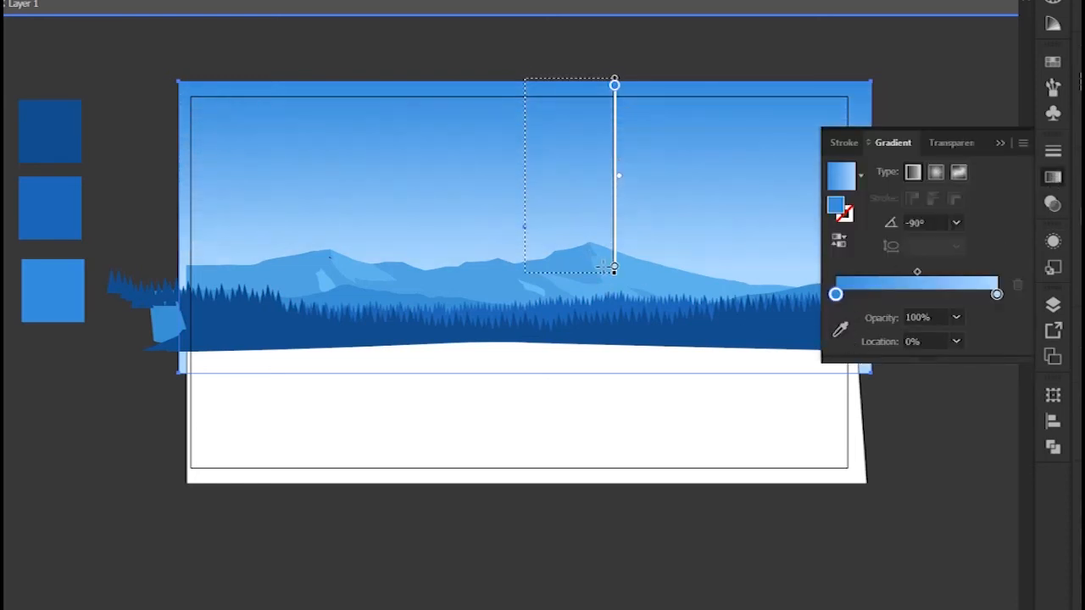
left_click(1000, 142)
left_click_drag(668, 73, 668, 312)
key("v")
left_click(927, 290)
Step: Draw a long thin ray across the sky with the Pen tool, from its upper-left corner to a point beyond its right edge, and select it
left_click_drag(752, 423, 805, 439)
left_click_drag(740, 432, 687, 409)
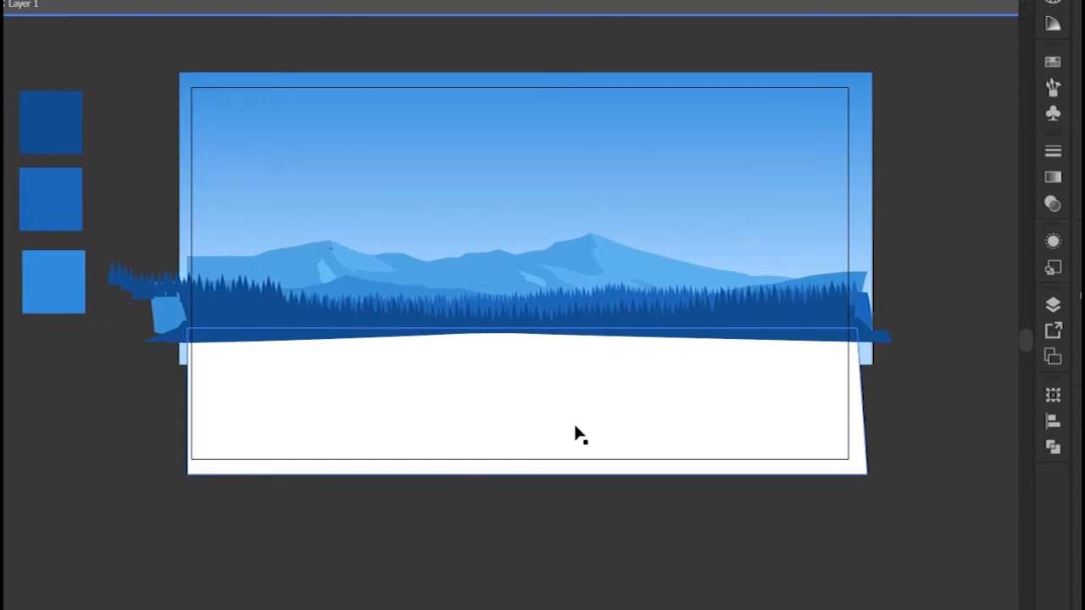
left_click_drag(498, 428, 495, 451)
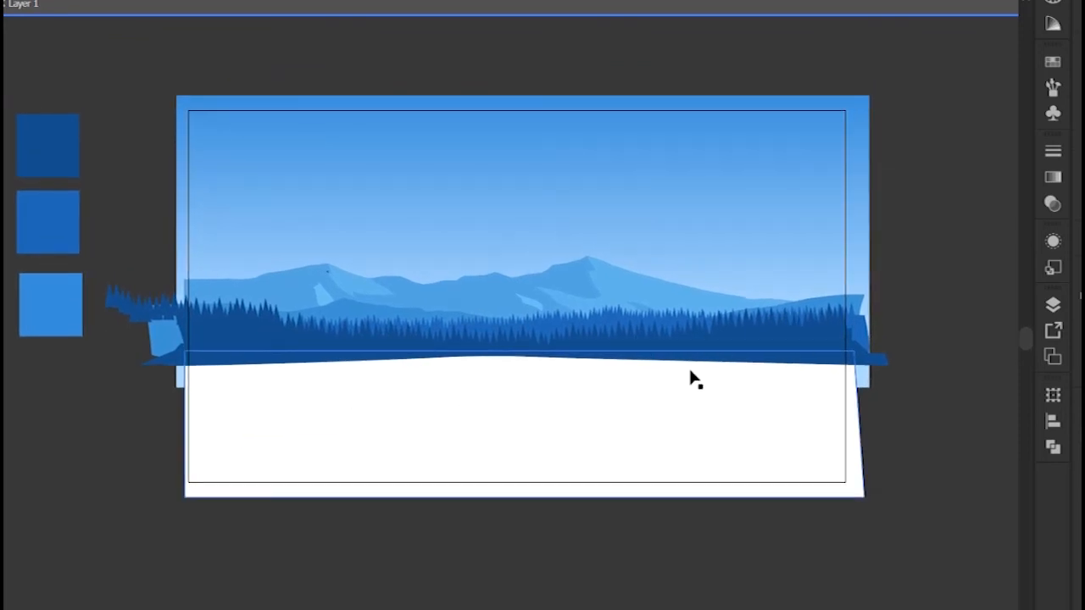
left_click_drag(814, 336, 815, 370)
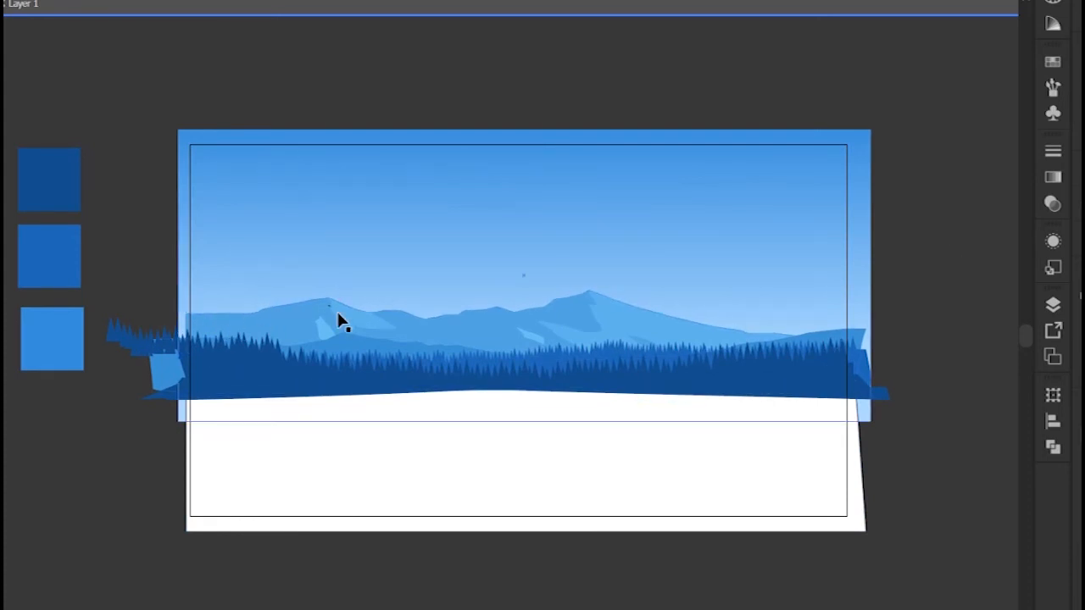
key("l")
key("p")
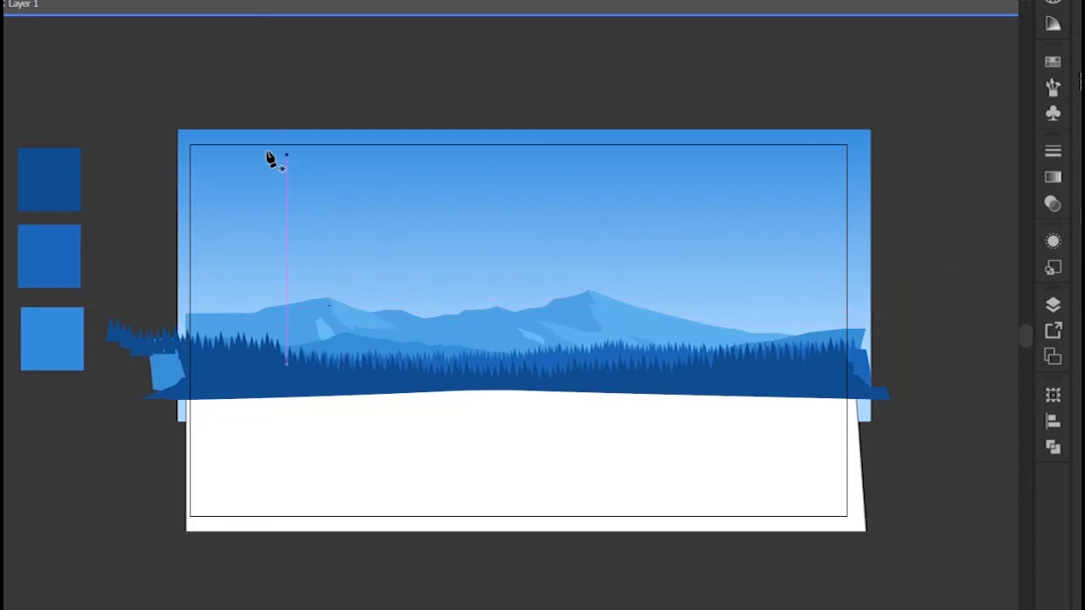
left_click(933, 304)
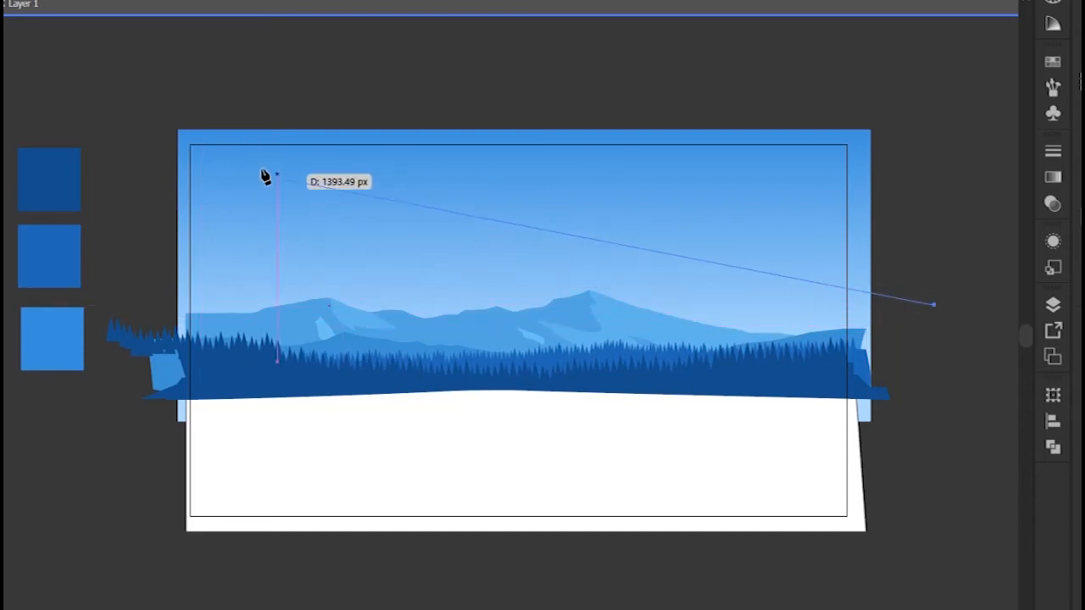
left_click(168, 138)
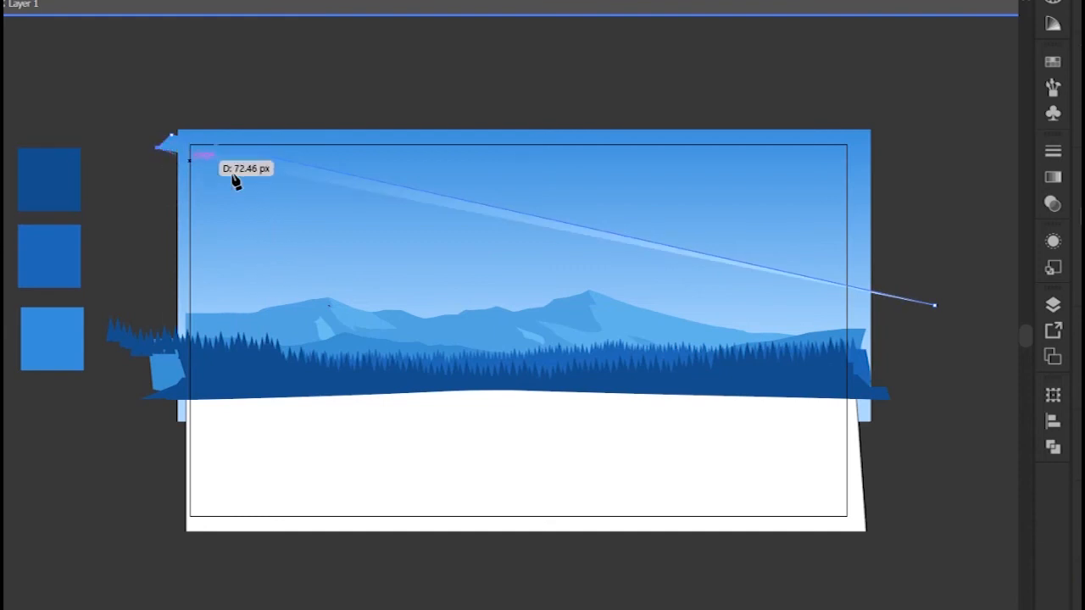
left_click(934, 305)
key("v")
left_click(942, 363)
left_click(438, 211)
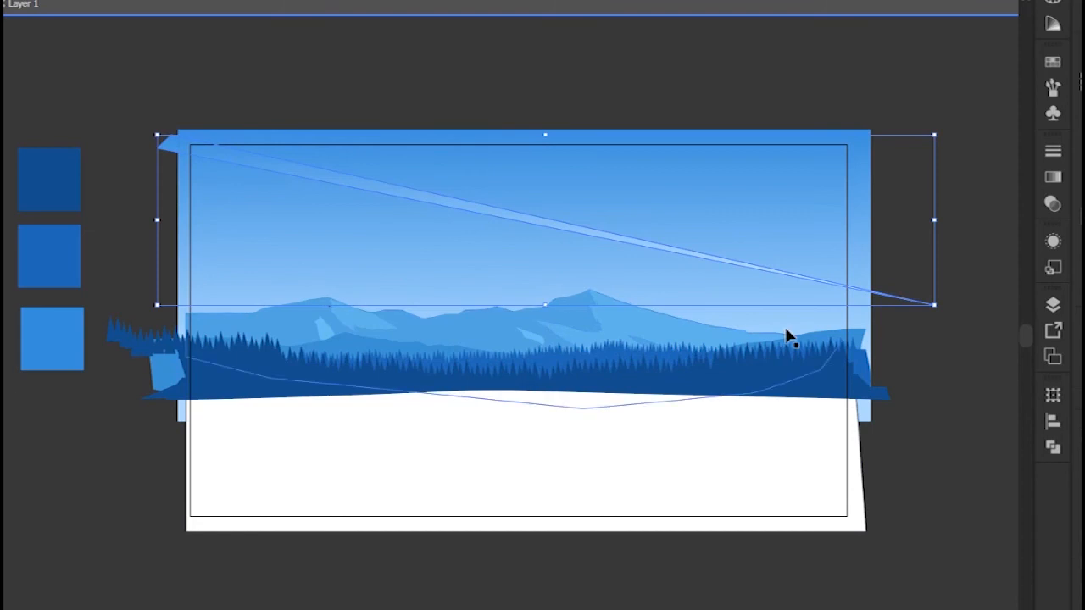
Step: Draw a second, thinner light ray across the sky with the Pen tool, just below the first one, and deselect it
left_click(967, 392)
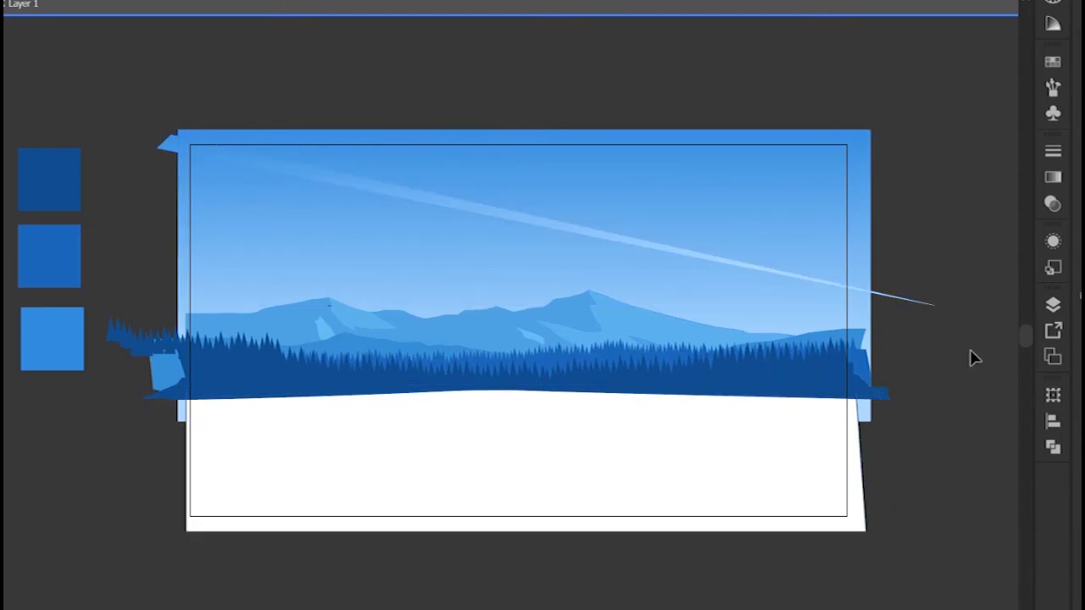
key("p")
left_click(954, 310)
left_click(151, 158)
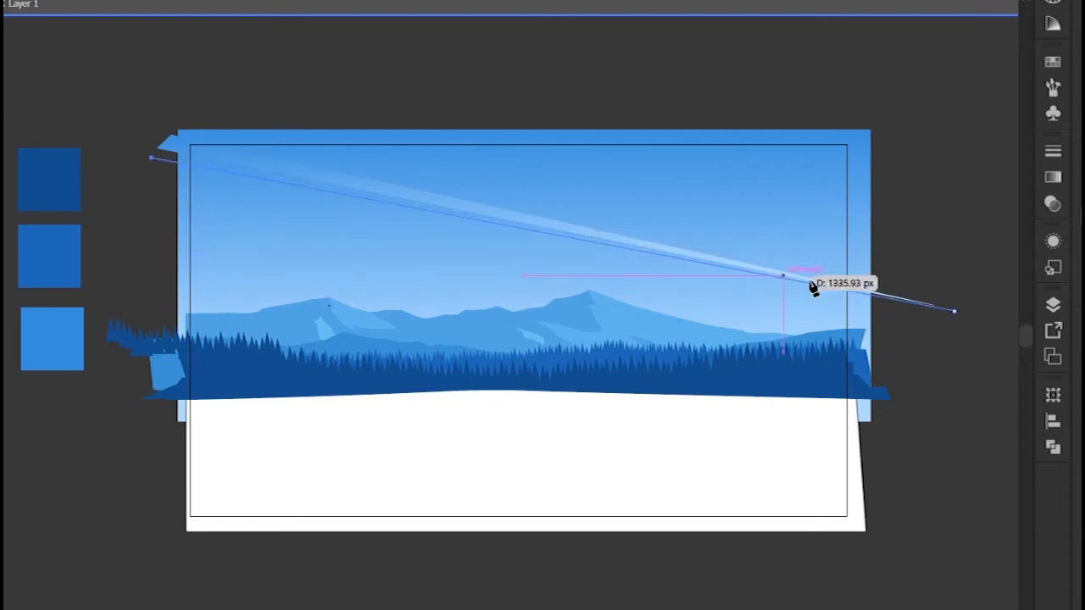
left_click(954, 311)
left_click_drag(866, 295, 867, 301)
left_click(961, 227)
Step: Lower the opacity of both light rays to 30% and deselect them
left_click(539, 222)
left_click(642, 264, "shift")
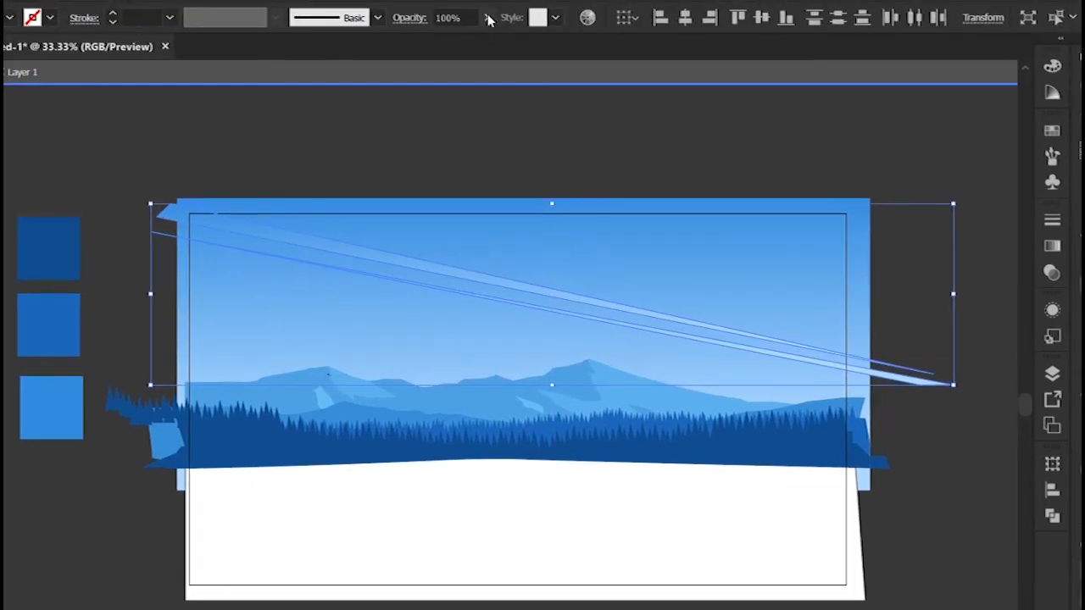
left_click(487, 17)
left_click_drag(477, 40, 436, 40)
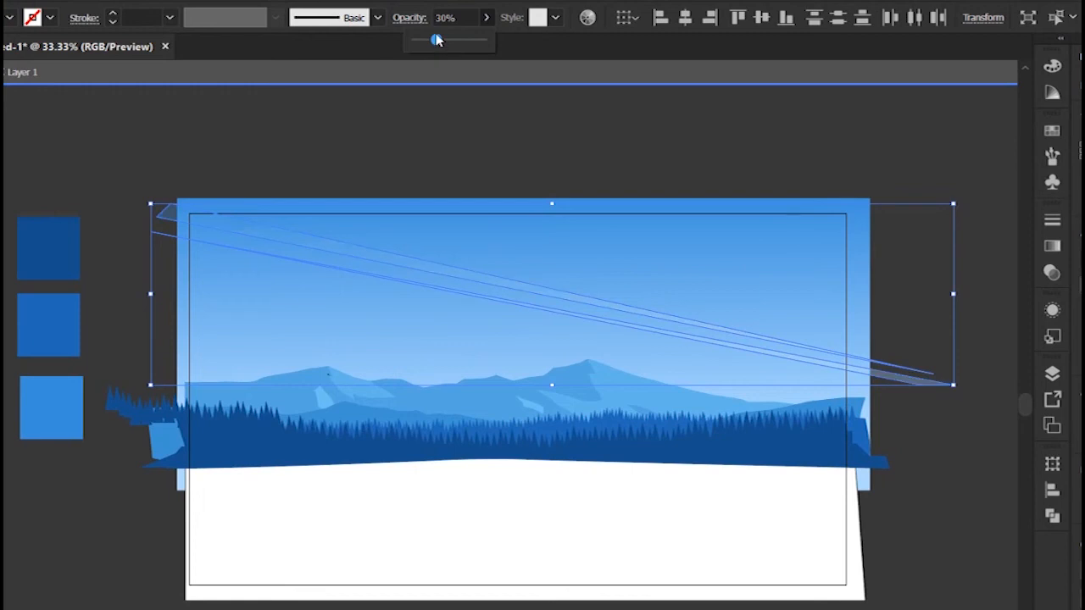
left_click(490, 126)
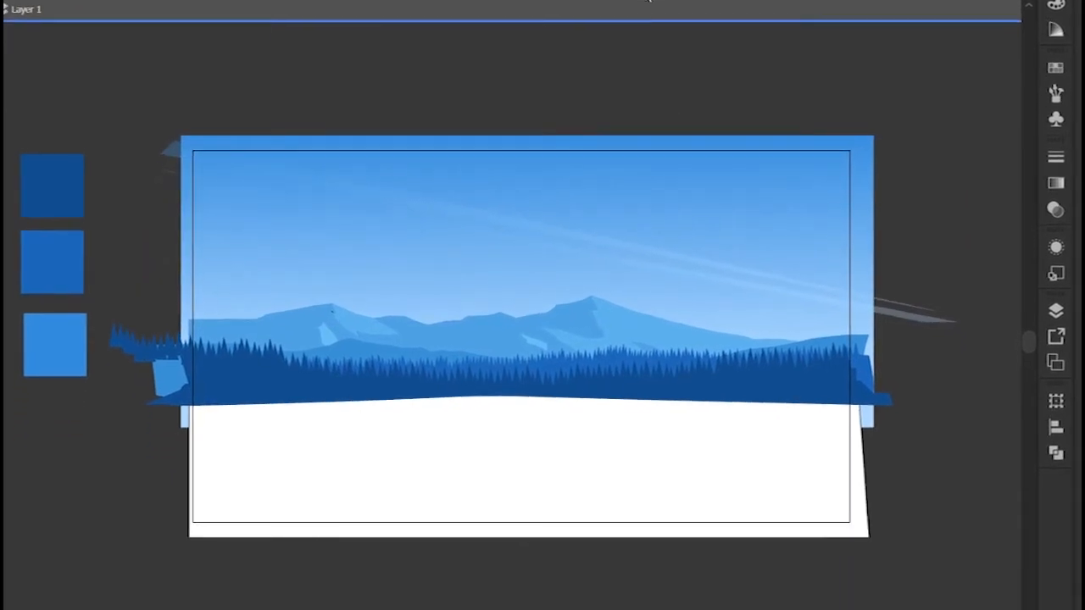
Step: Fill the white water shape below the shoreline with the sky's gradient by sampling it with the Eyedropper
left_click_drag(895, 445, 862, 383)
left_click_drag(794, 486, 816, 532)
left_click_drag(533, 416, 535, 412)
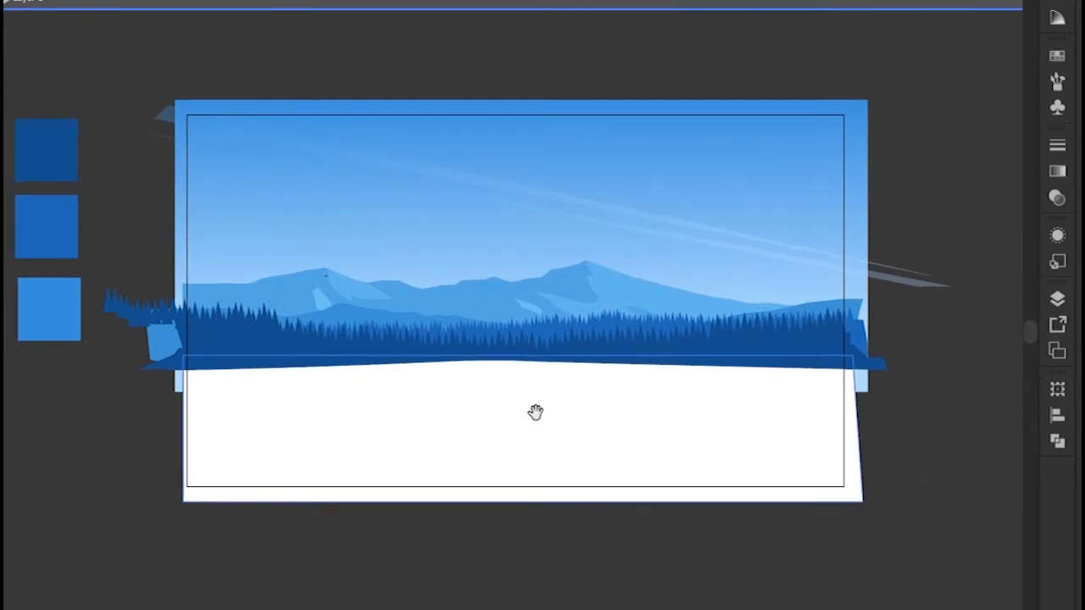
left_click(320, 307)
key("i")
left_click(667, 292)
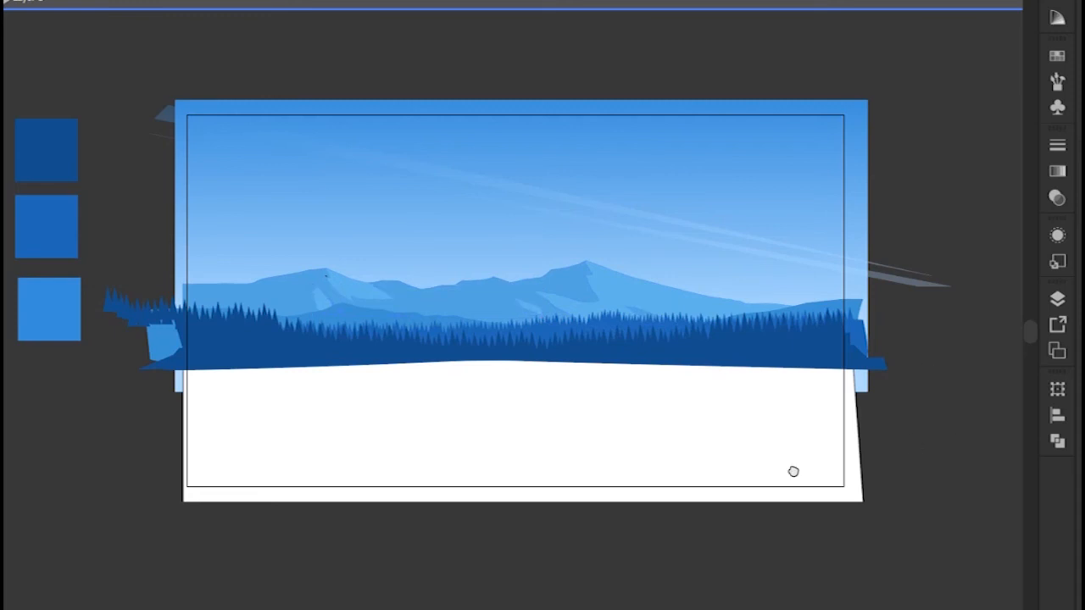
left_click_drag(793, 472, 802, 488)
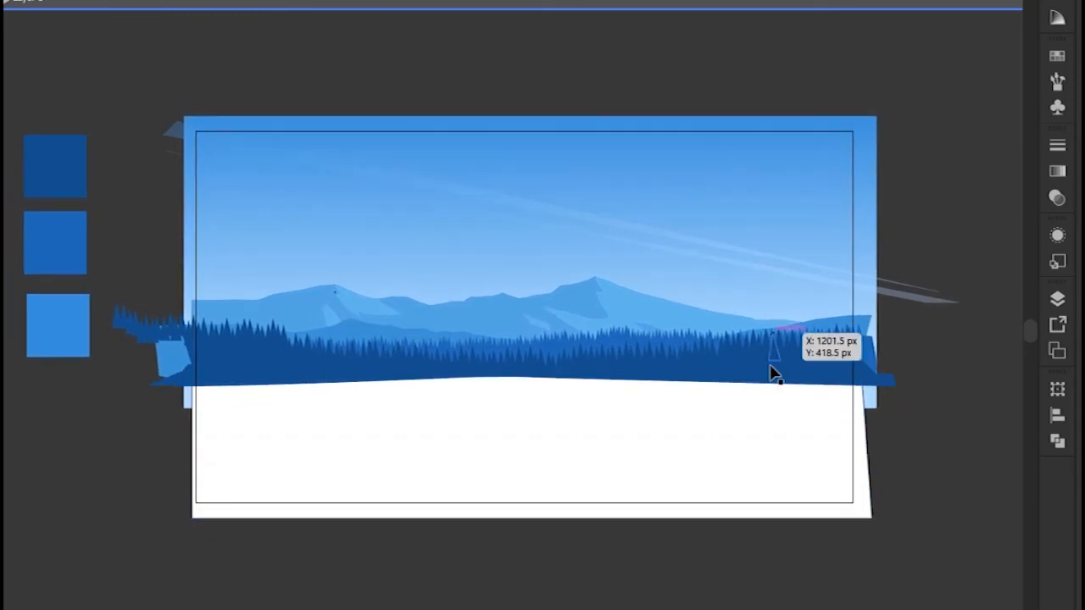
left_click(692, 446)
key("i")
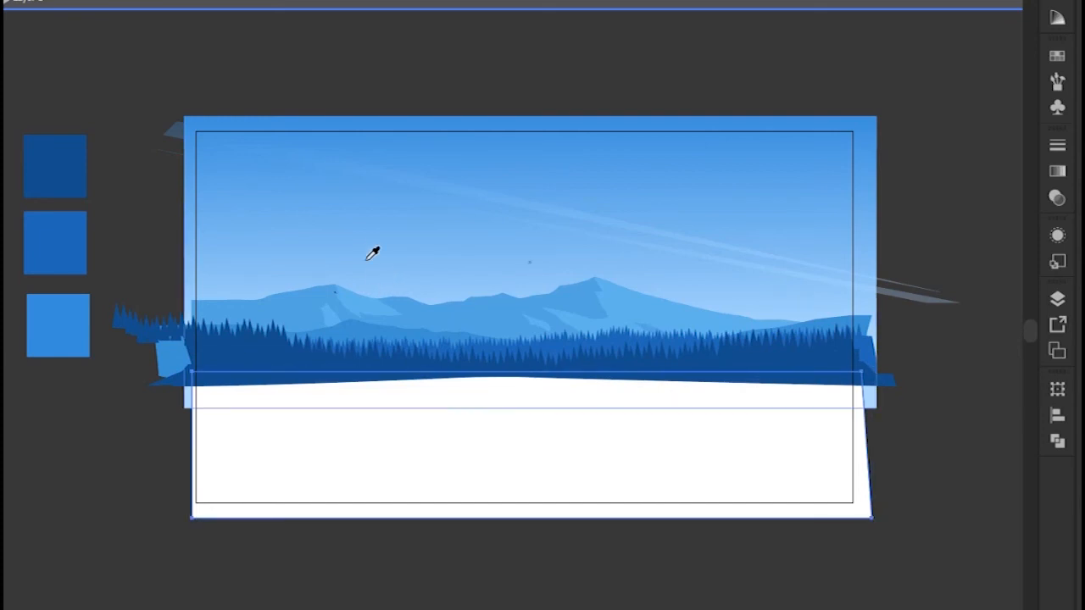
left_click(449, 277)
Step: Redirect the water's gradient vertically so it runs from darker blue at the lower edge to light blue at the shoreline, and deselect it
key("g")
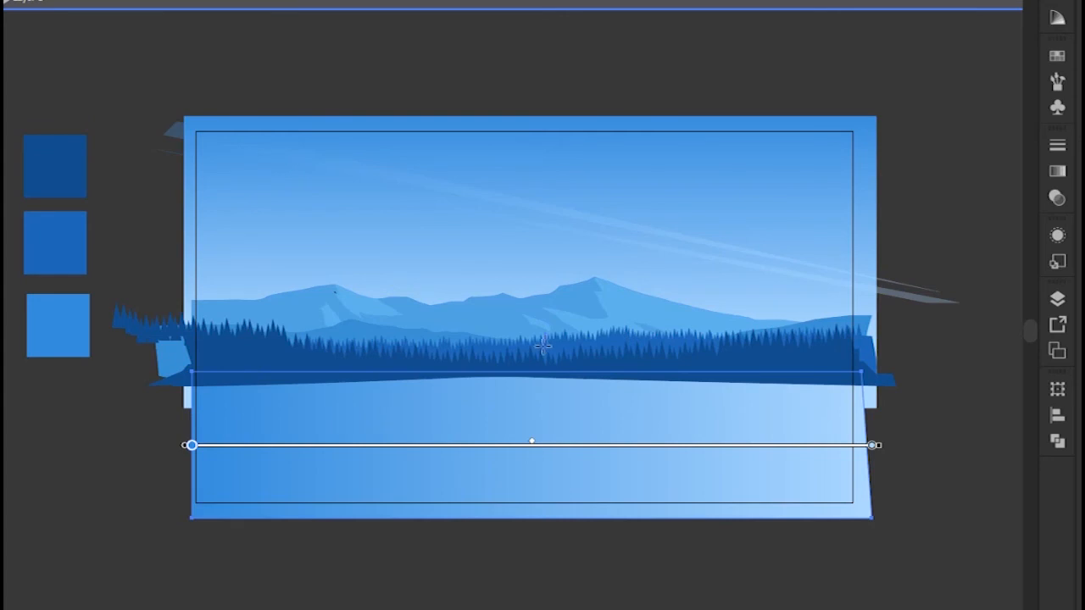
left_click_drag(544, 346, 545, 475)
left_click_drag(587, 509, 592, 356)
left_click_drag(587, 547, 587, 329)
key("v")
left_click(995, 490)
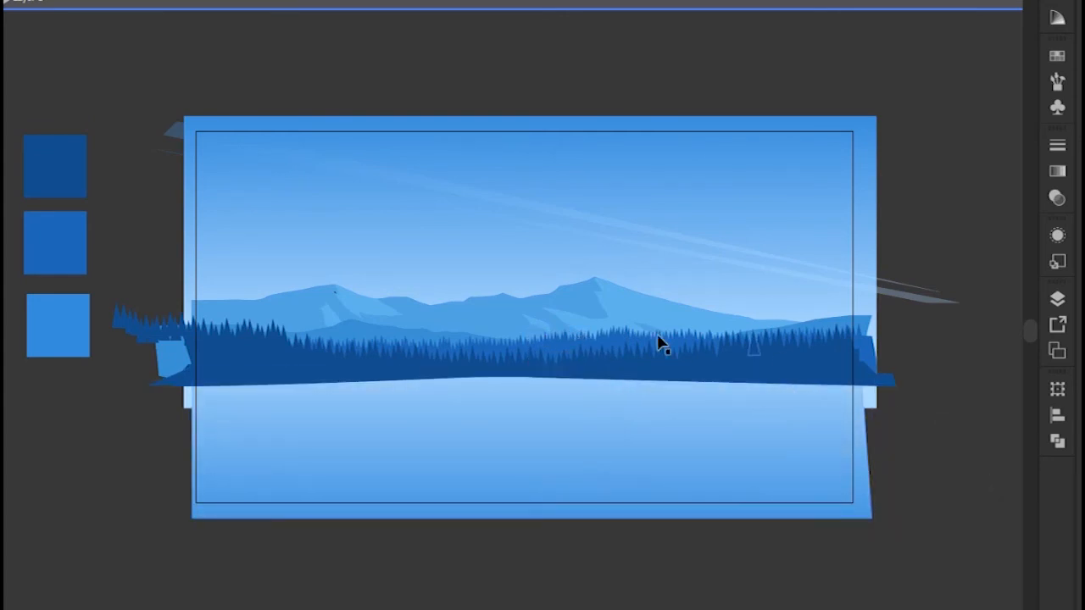
Step: Select the whole landscape and place a grouped duplicate beside the original
left_click_drag(797, 303, 711, 242)
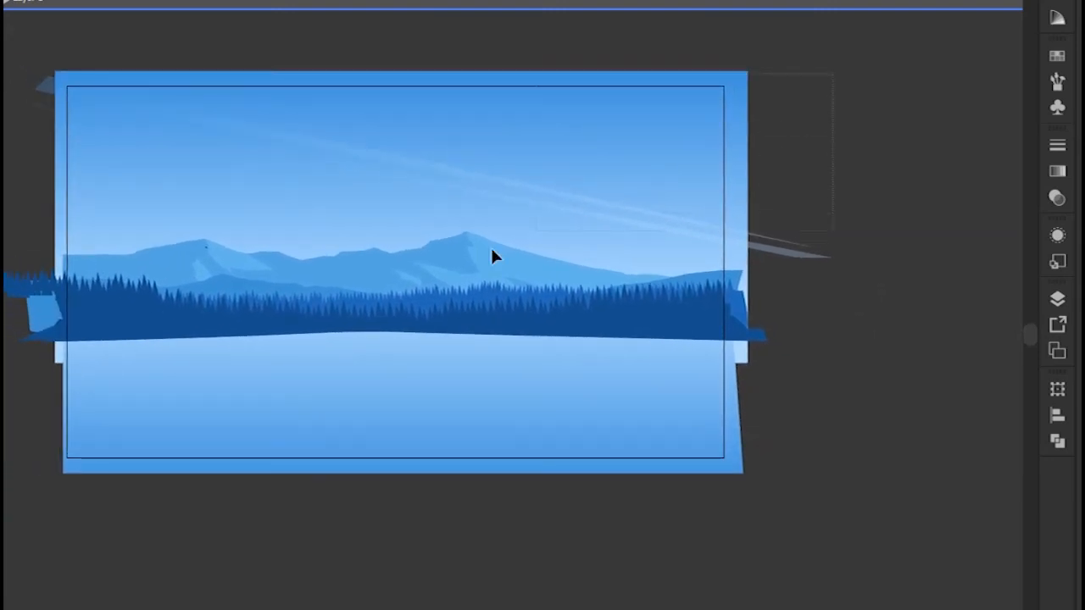
key("ctrl+a")
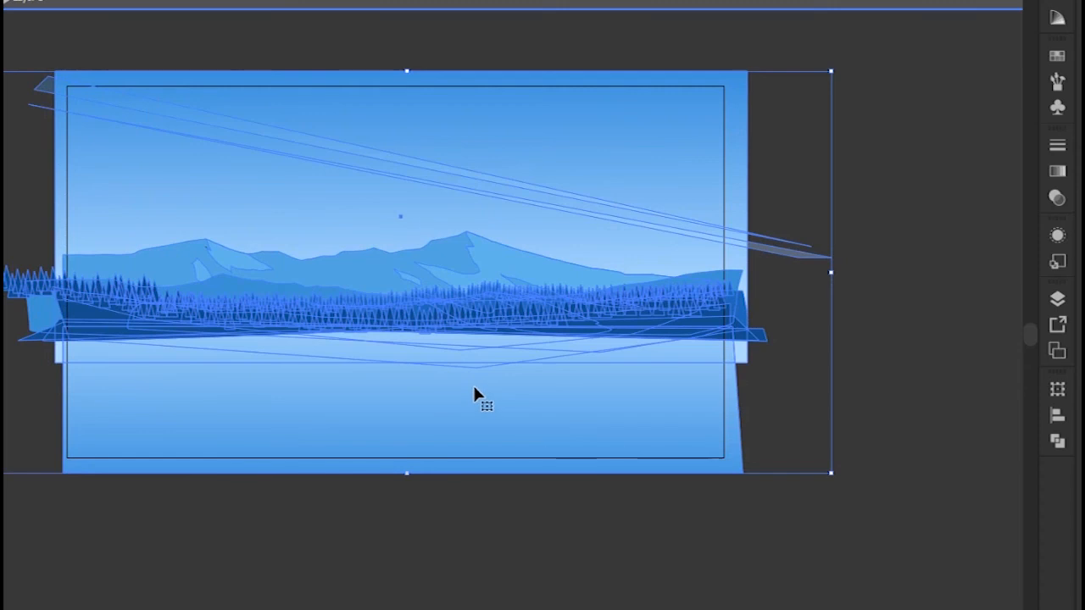
key("ctrl+minus")
left_click_drag(472, 388, 593, 345)
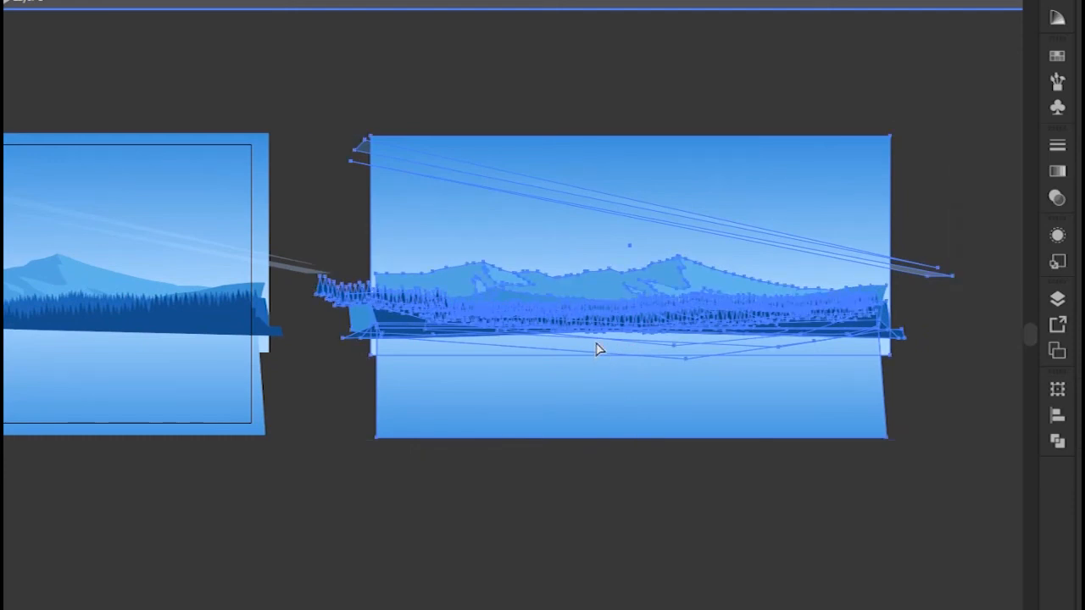
left_click_drag(179, 407, 418, 387)
left_click(384, 381)
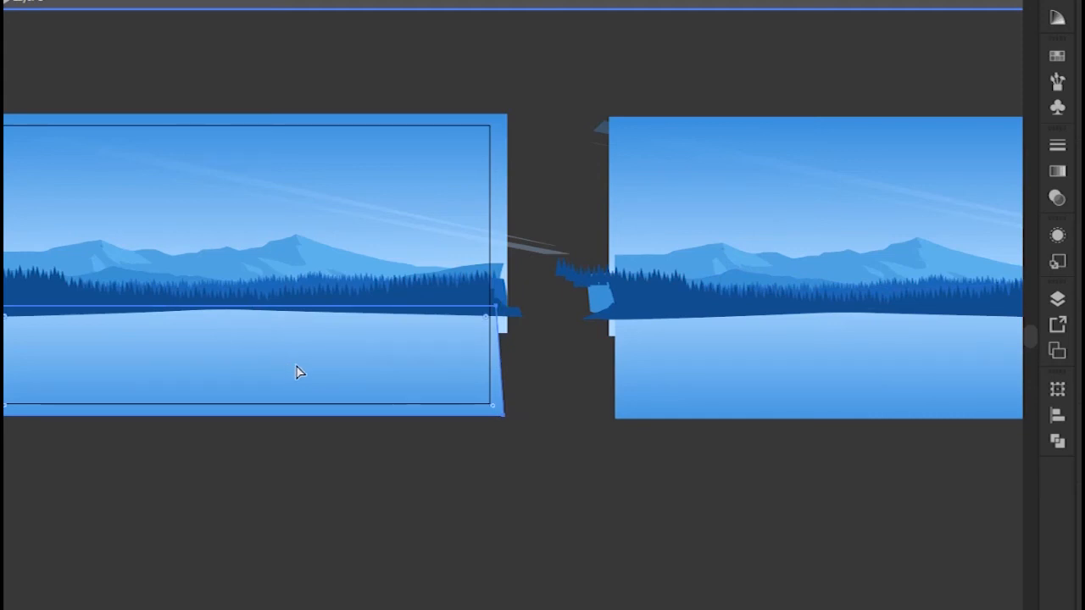
left_click_drag(334, 377, 409, 455)
key("ctrl+z")
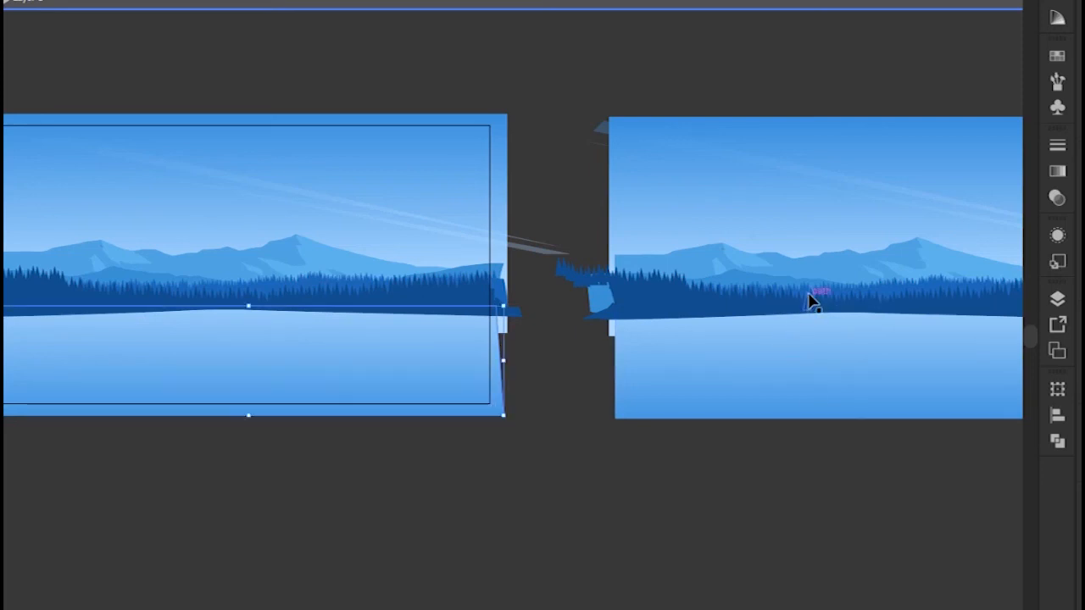
Step: Move the grouped landscape copy back over the original and reflect it across the horizontal axis
left_click_drag(818, 246, 194, 239)
left_click_drag(232, 288, 527, 380)
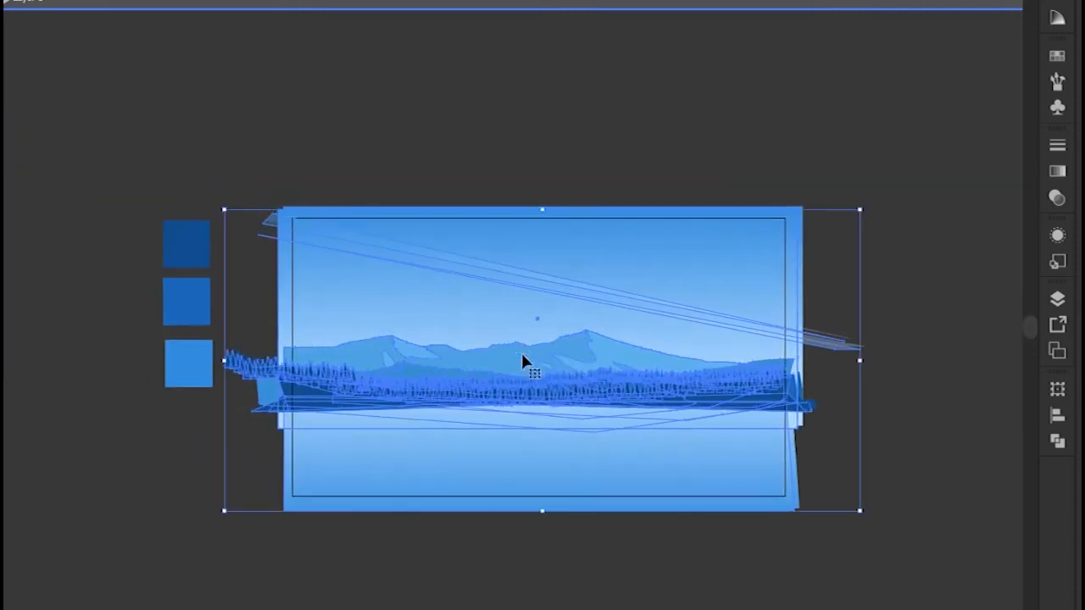
right_click(520, 345)
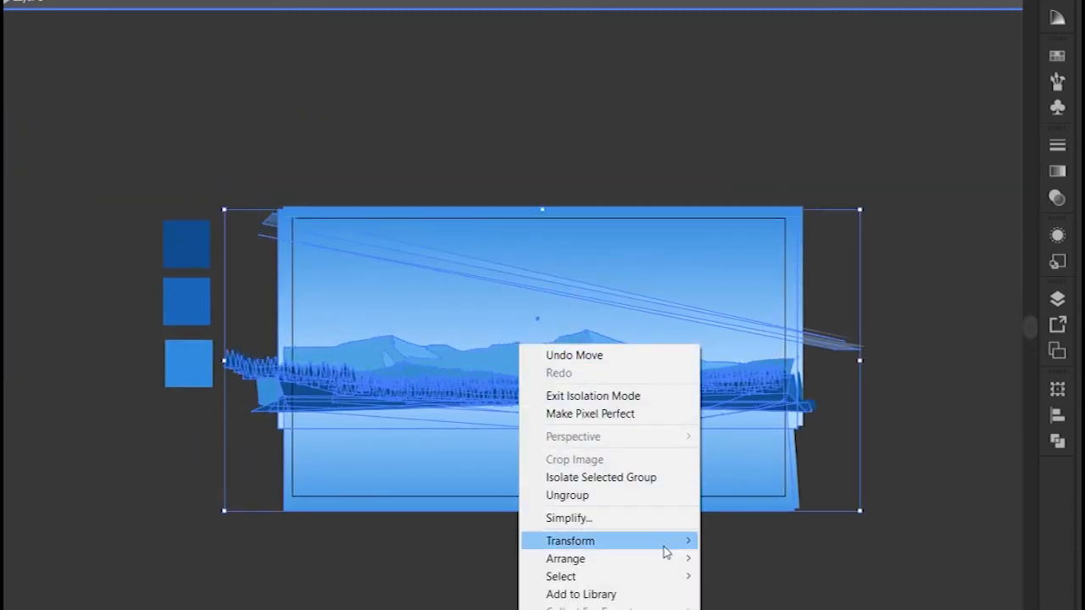
mouse_move(666, 552)
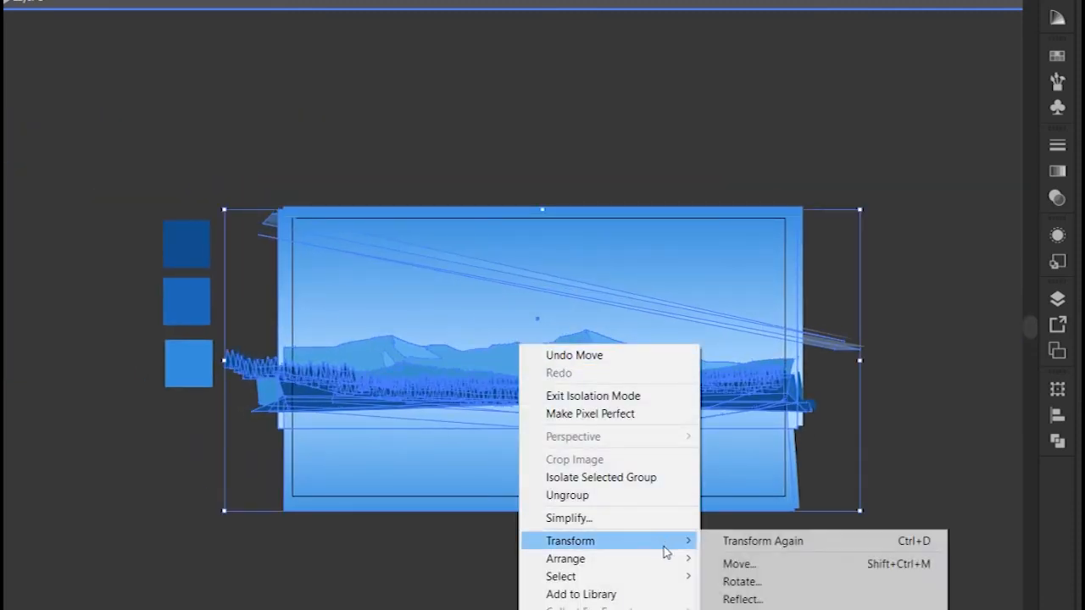
left_click(810, 601)
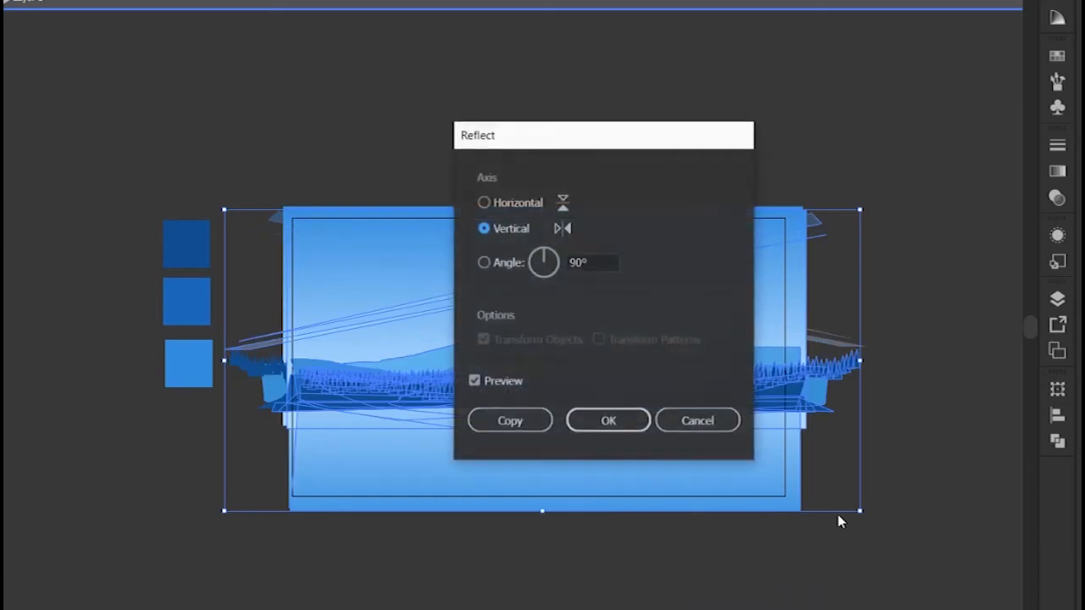
left_click(516, 208)
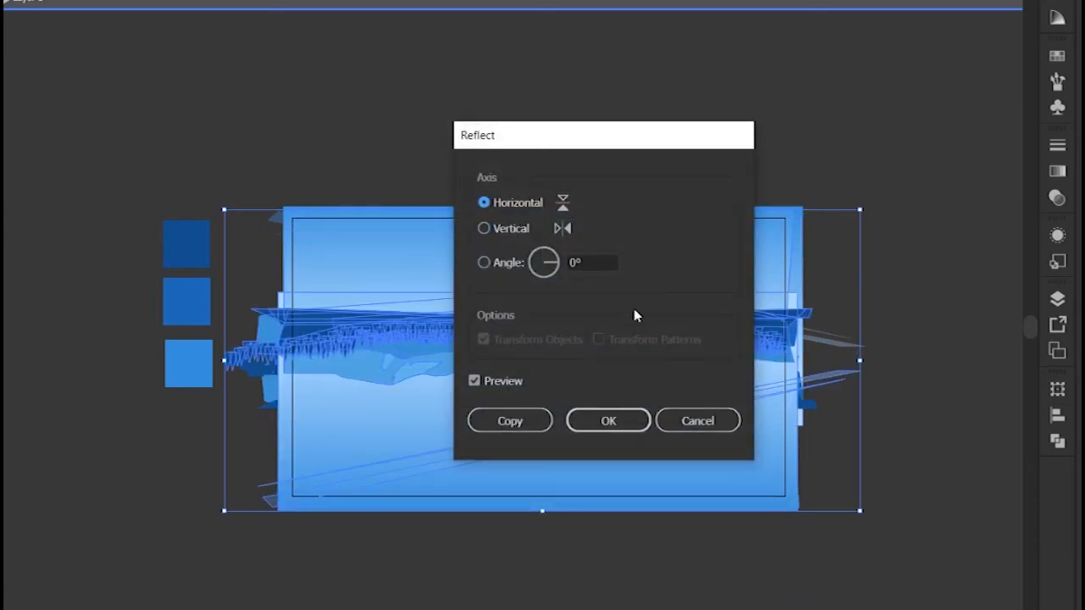
left_click(640, 424)
Step: Bring the original water shape to the front and place the flipped landscape below the tree line, aligned with the original's sides
left_click_drag(650, 339, 646, 401)
left_click_drag(700, 460, 576, 459)
left_click(792, 471)
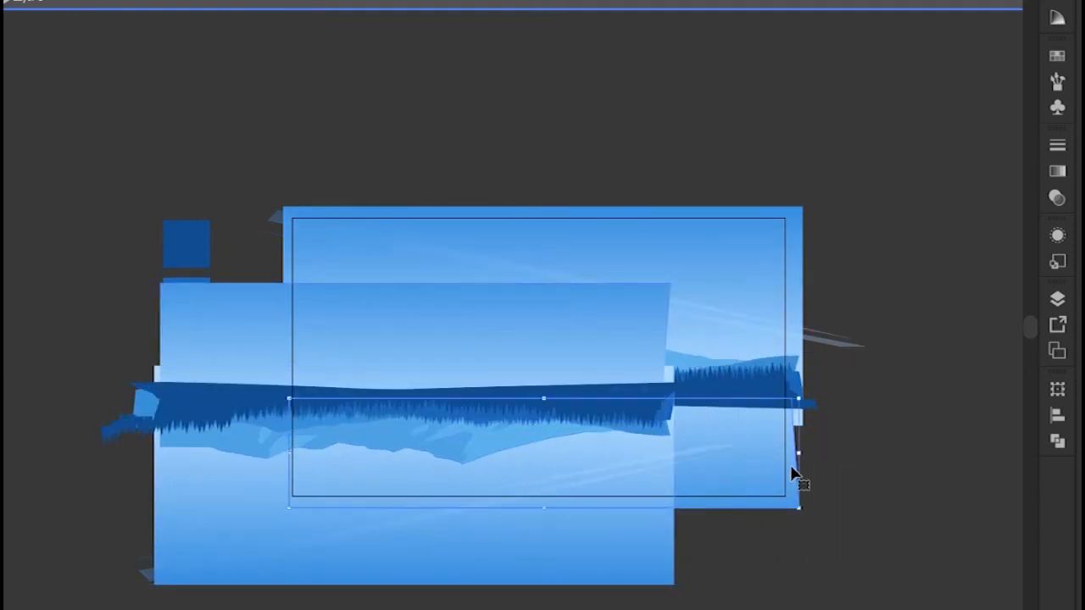
key("ctrl+shift+bracketright")
left_click_drag(570, 369, 690, 387)
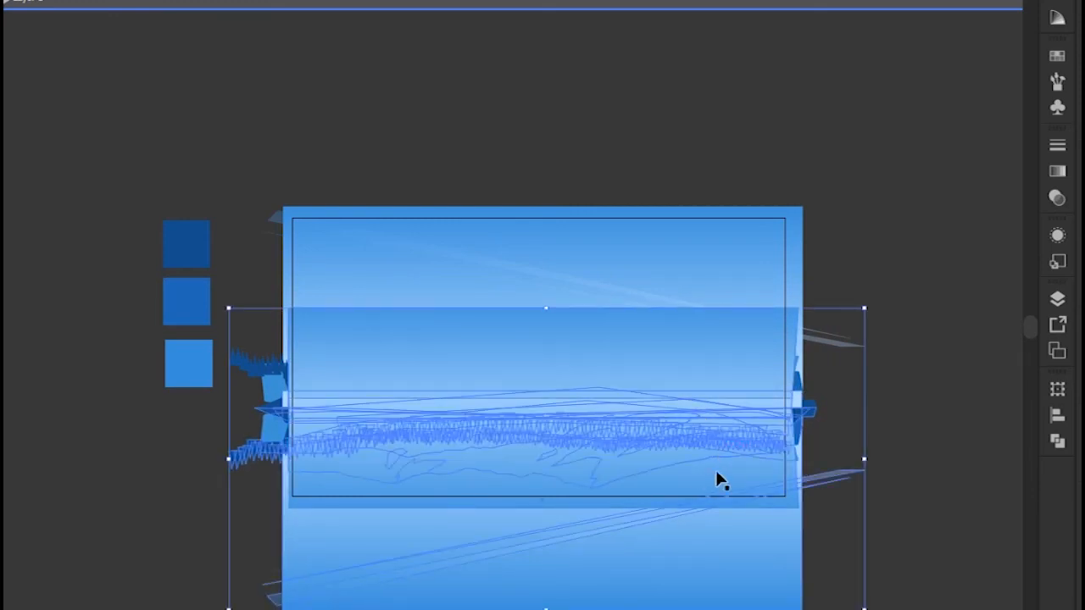
Step: Select the water shape together with the flipped landscape, make a clipping mask from them, and deselect
left_click(735, 474)
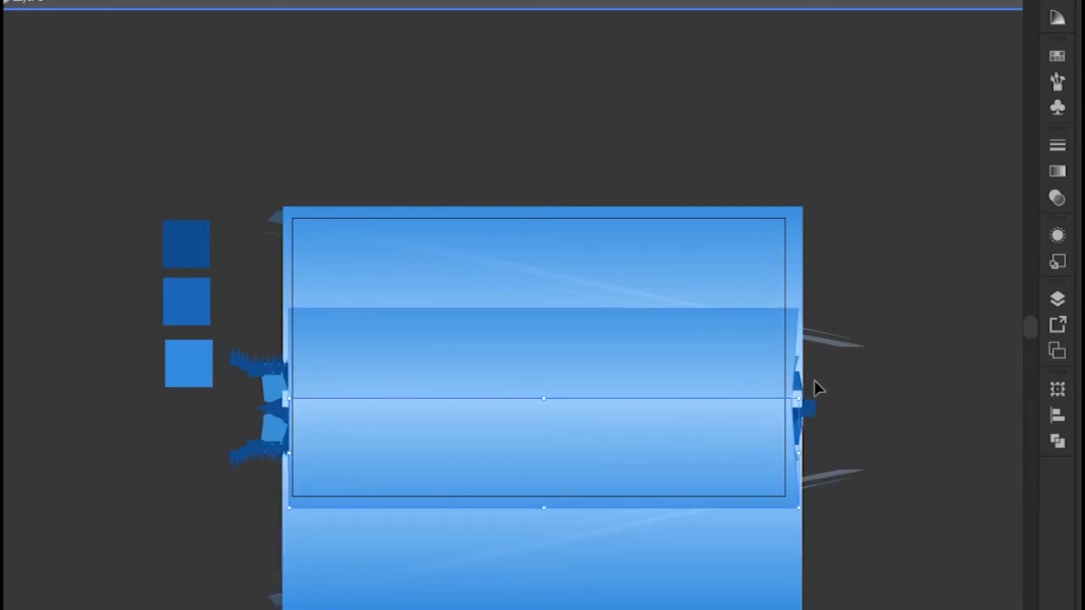
left_click(757, 259)
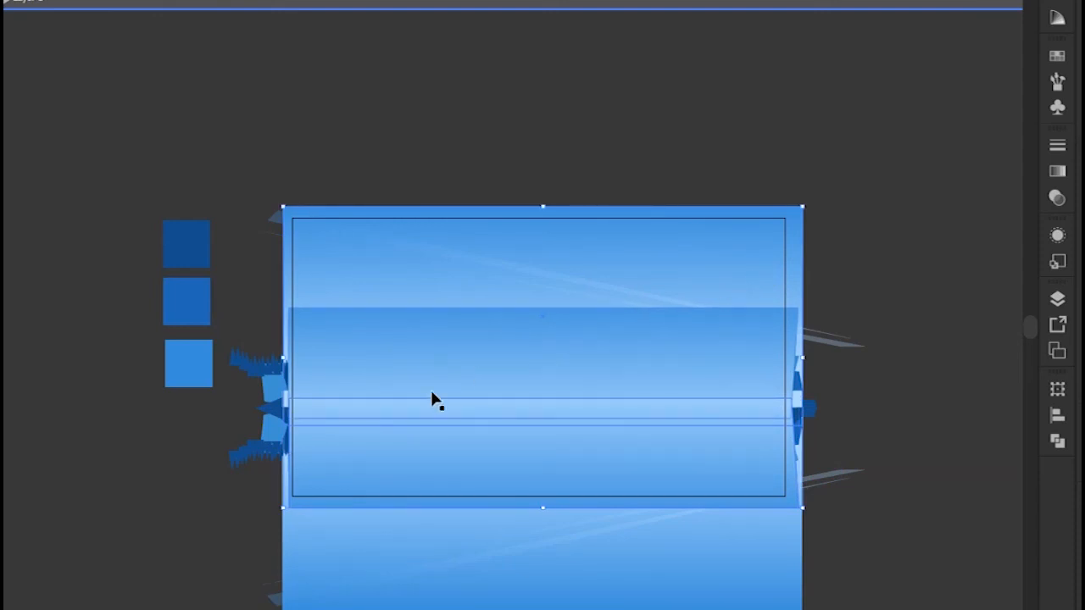
left_click_drag(803, 411, 805, 422)
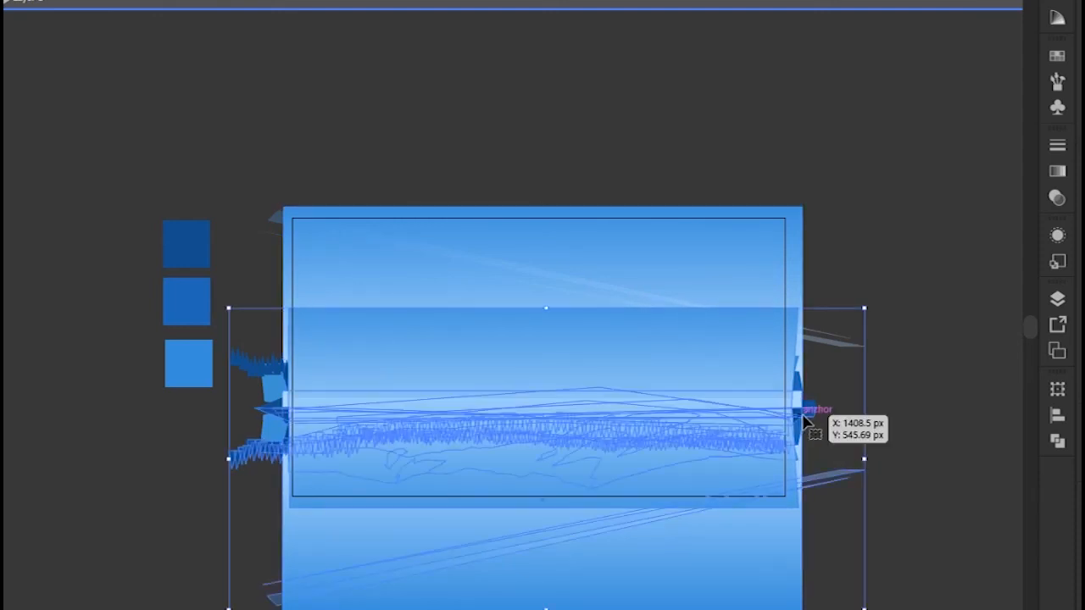
left_click(893, 419)
left_click(810, 428)
right_click(712, 470)
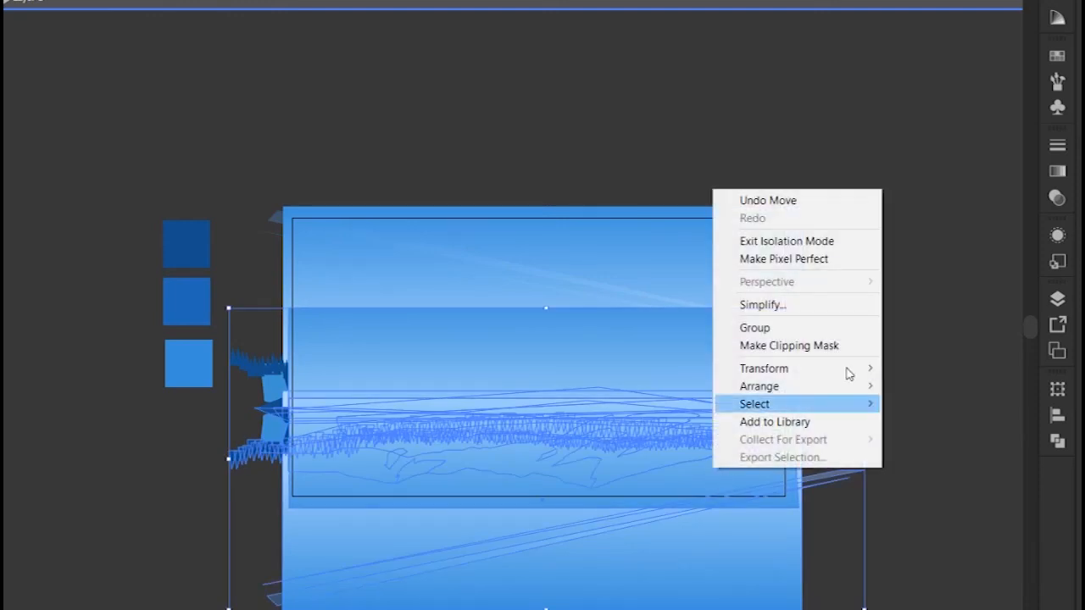
left_click(839, 346)
left_click(873, 479)
Step: Isolate the clip group, move the flipped landscape up until its shore meets the original tree line, and exit isolation
double_click(594, 478)
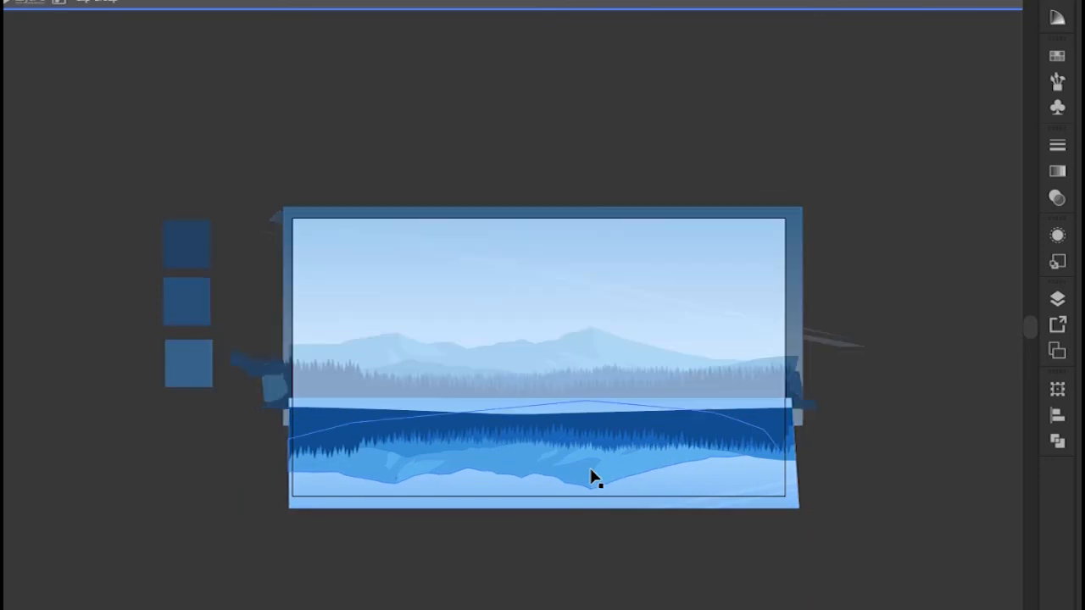
left_click_drag(594, 478, 592, 445)
left_click(864, 382)
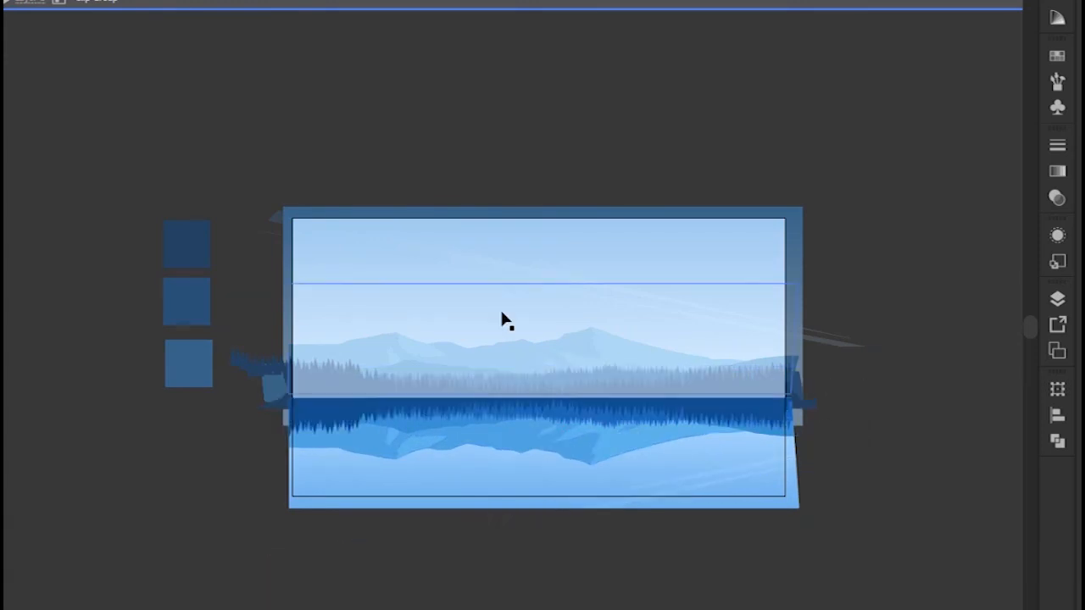
key("Escape")
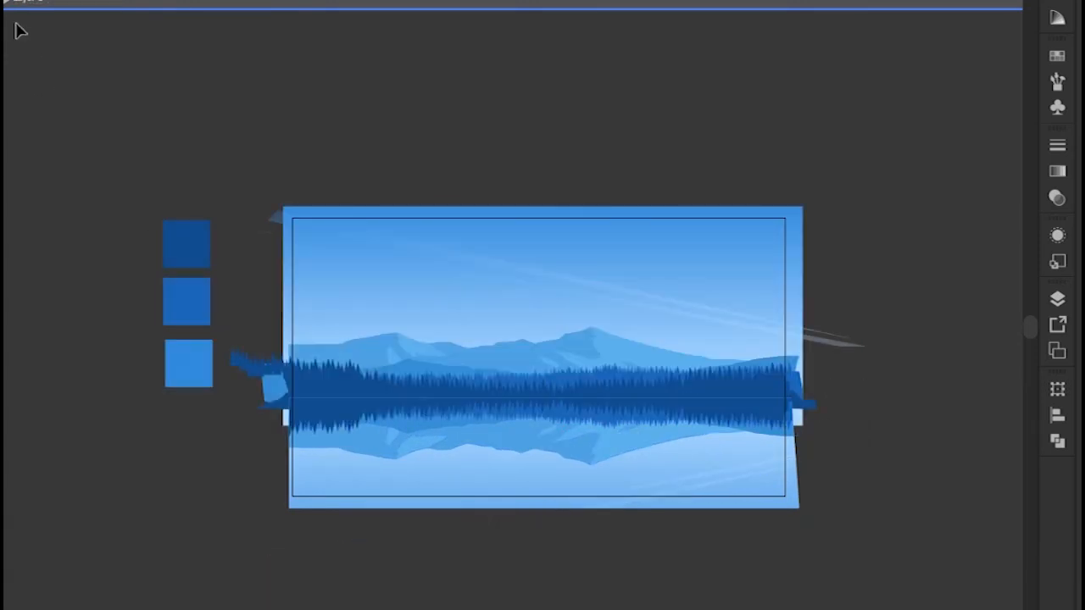
Step: Shorten the clipped reflection vertically so its lower edge meets the artboard's lower edge, and deselect it
left_click(589, 478)
mouse_move(545, 508)
left_mouse_down()
mouse_move(545, 497)
mouse_move(545, 506)
left_mouse_up()
left_click(885, 516)
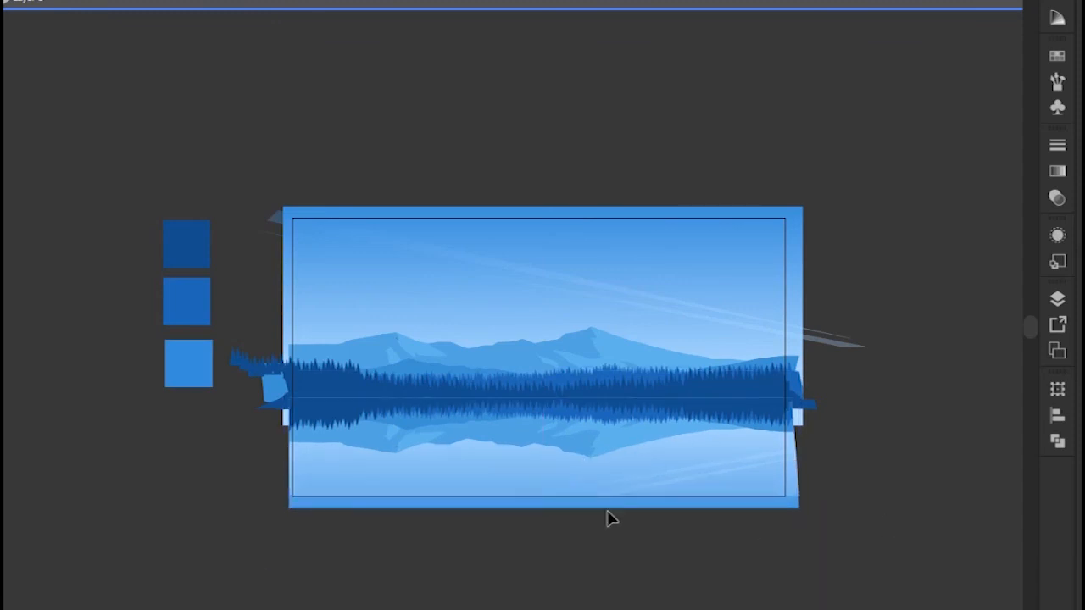
Step: Reduce the clipped reflection's opacity so the water gradient shows through, and deselect it
left_click_drag(805, 529, 889, 513)
left_click(673, 422)
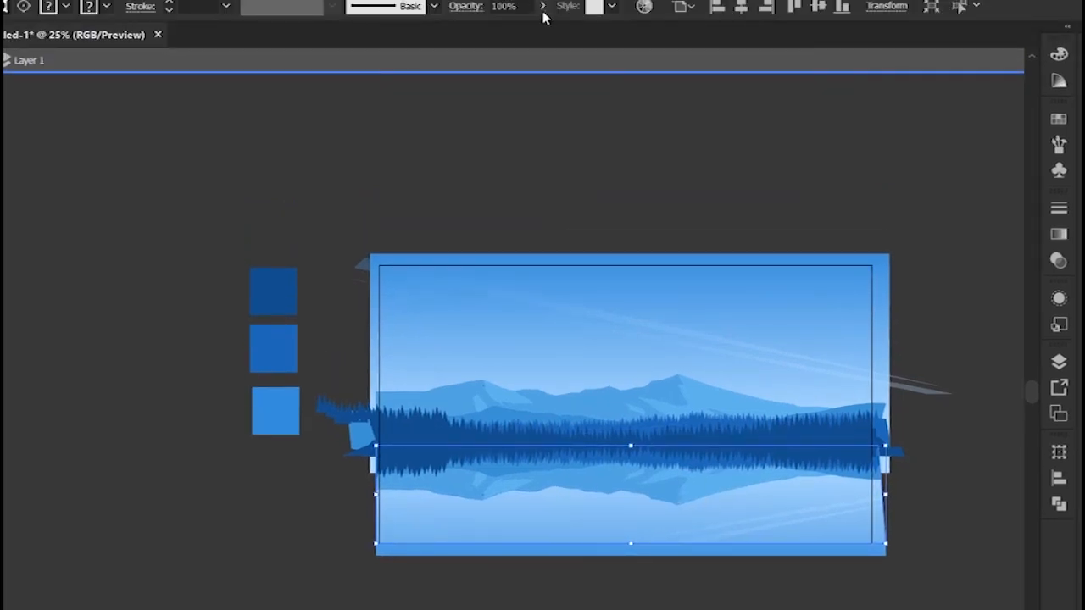
left_click_drag(542, 6, 511, 32)
left_click(579, 187)
left_click(580, 188)
Step: Draw a long thin horizontal band across the water just below the shoreline with the Pen tool, extending past both sides
left_click_drag(753, 256, 643, 210)
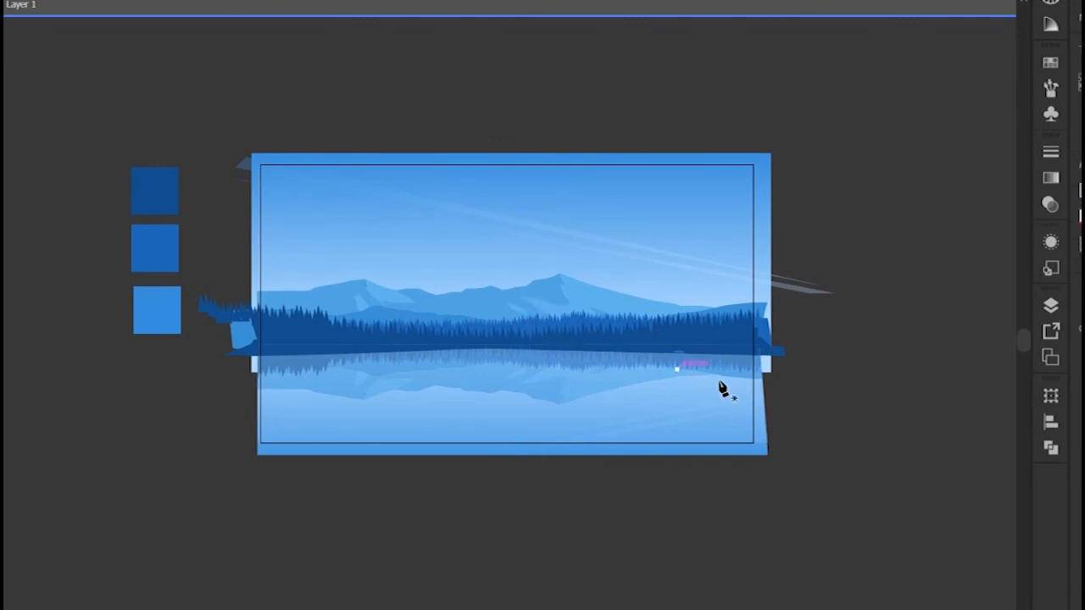
left_click(802, 367)
left_click(238, 371)
left_click(798, 378)
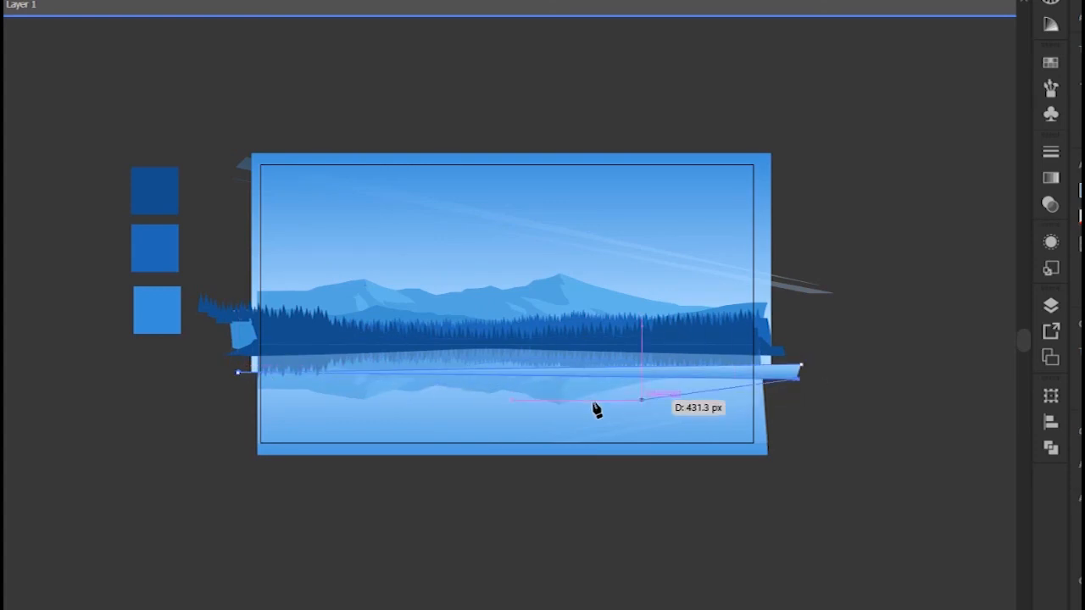
left_click(436, 384)
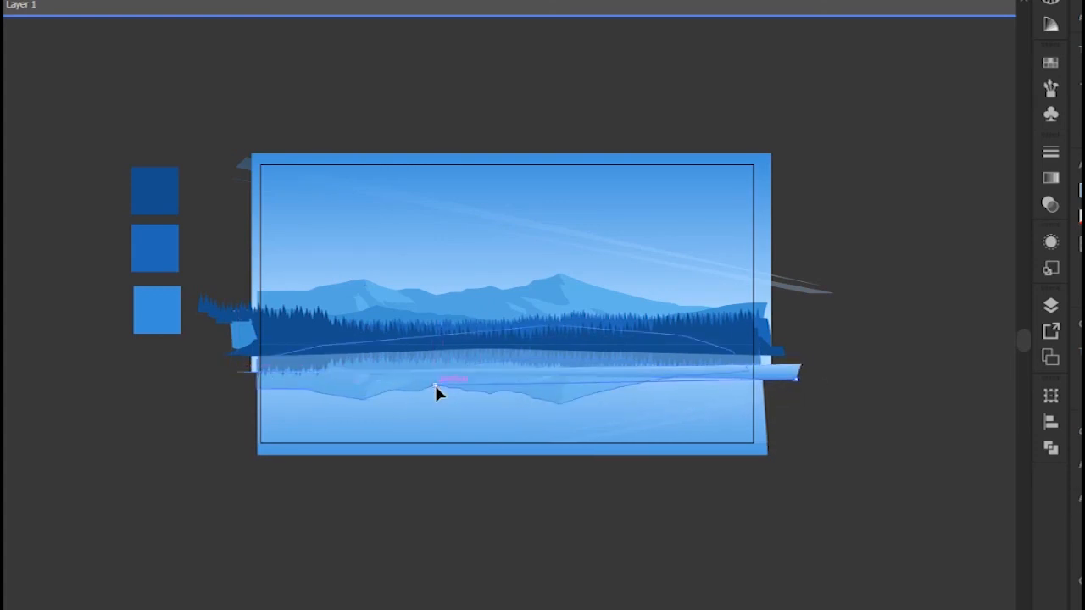
Step: Draw a large angular shape over the lower water with the Pen tool, extending past the artboard's sides and bottom, and deselect it
left_click(848, 399)
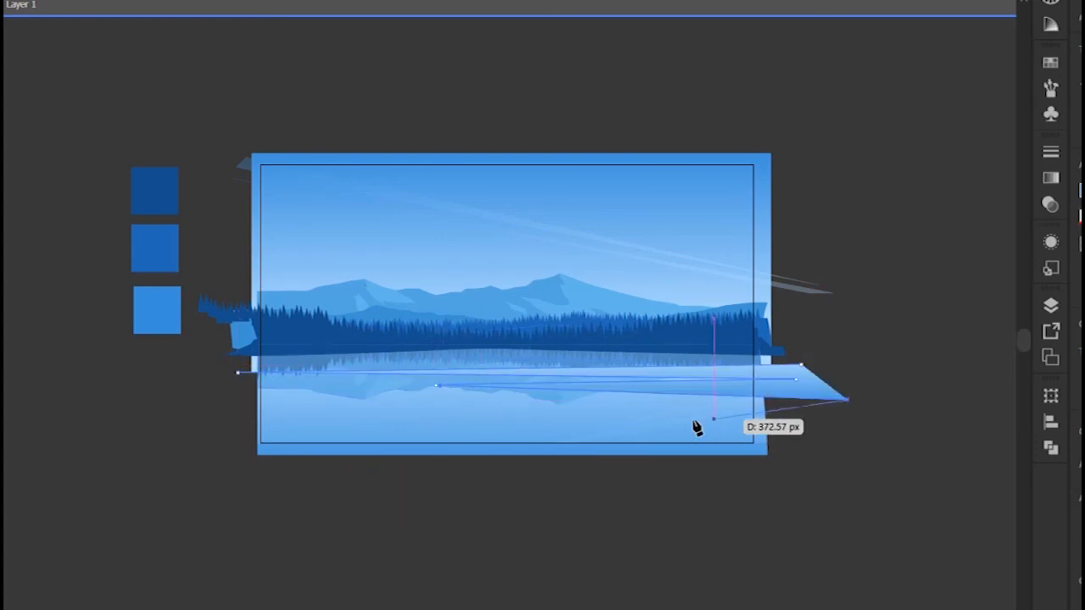
left_click(210, 434)
left_click(529, 486)
left_click(888, 469)
left_click(932, 432)
left_click(923, 373)
left_click(800, 365)
key("v")
left_click(919, 268)
Step: Shift the large water shape slightly left, reduce its opacity to 51%, and deselect it
left_click_drag(901, 322, 854, 368)
left_click_drag(834, 446, 840, 446)
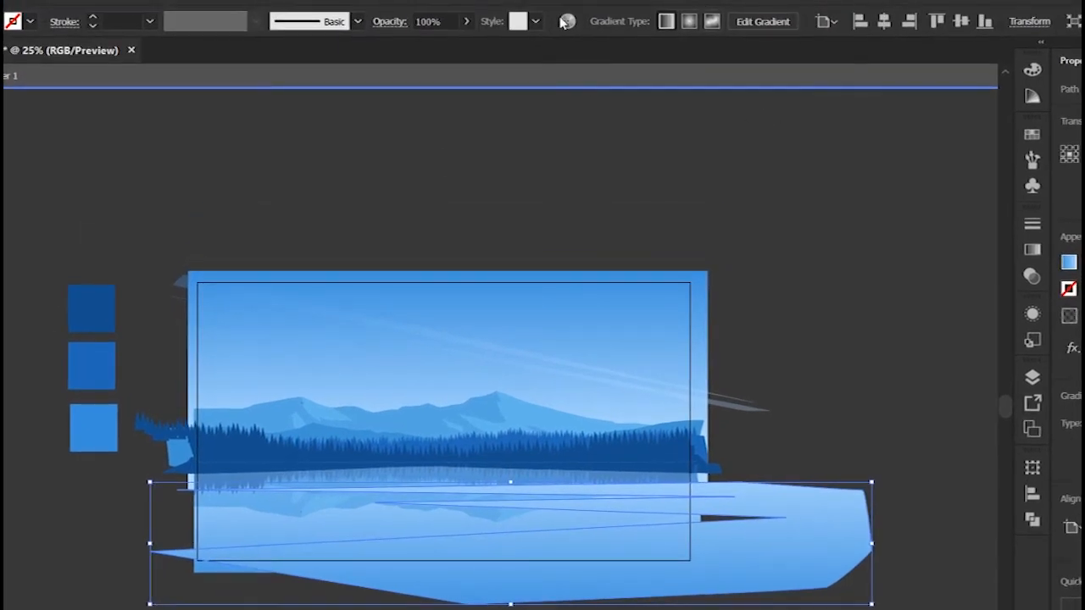
left_click(466, 21)
left_click_drag(460, 44, 412, 49)
left_click(771, 331)
left_click_drag(855, 514, 801, 544)
left_click(466, 21)
left_click_drag(416, 45, 430, 44)
left_click(816, 299)
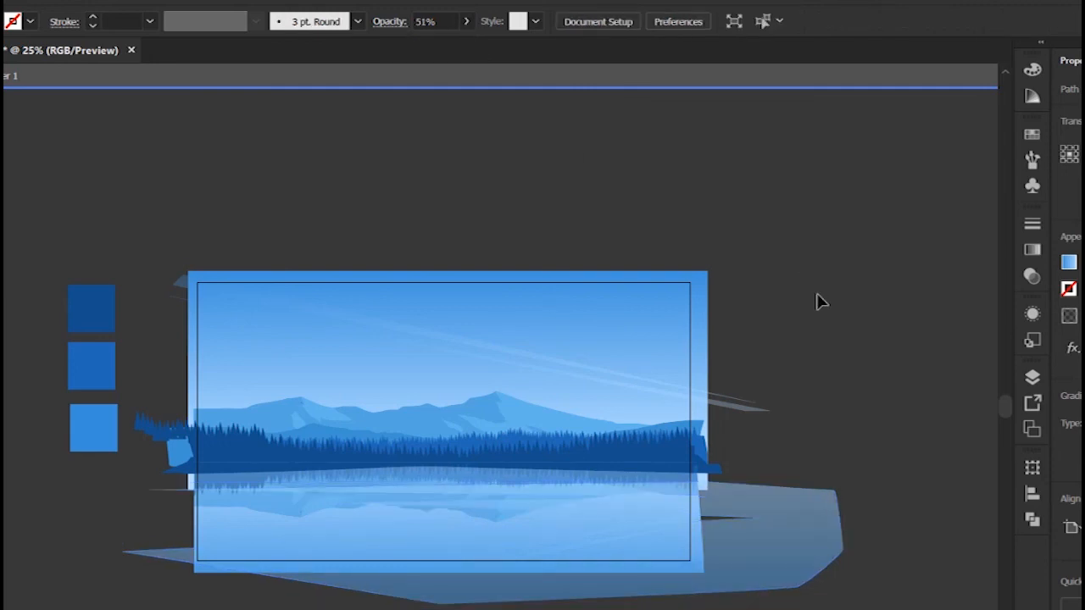
Step: Lower the large water shape's opacity a little further to soften the ripple, and deselect it
mouse_move(820, 509)
left_mouse_down()
mouse_move(831, 497)
mouse_move(829, 506)
left_mouse_up()
left_click(916, 450)
left_click_drag(891, 460, 880, 436)
left_click_drag(822, 477, 829, 428)
left_click(466, 21)
left_click_drag(434, 44, 421, 46)
left_click(817, 259)
left_click_drag(826, 329, 864, 342)
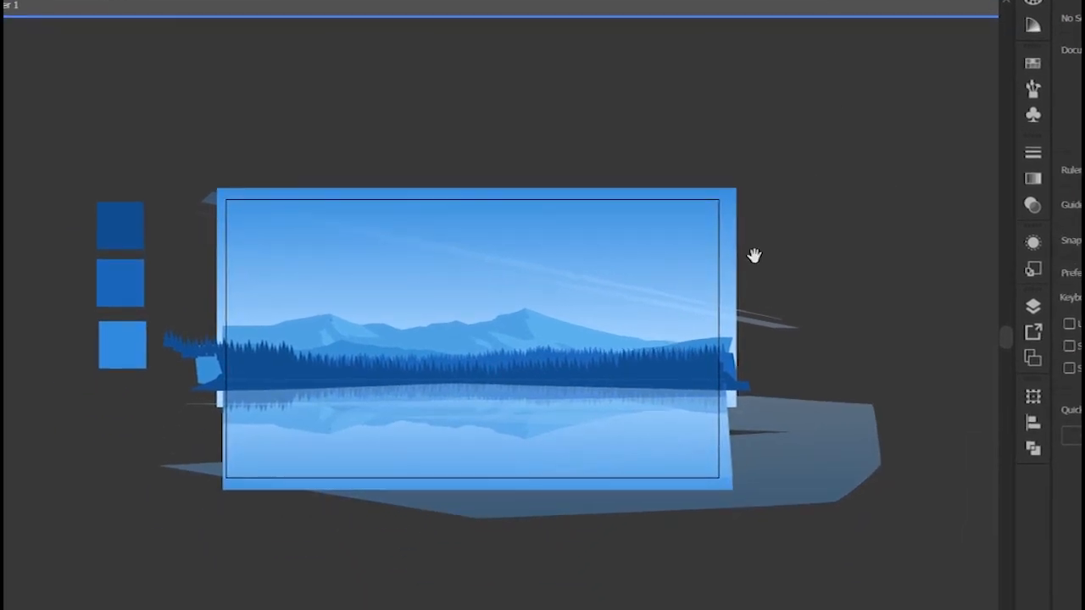
Step: Draw a rectangle exactly covering the artboard over all the artwork and give it a solid blue fill
left_click_drag(226, 129, 763, 525)
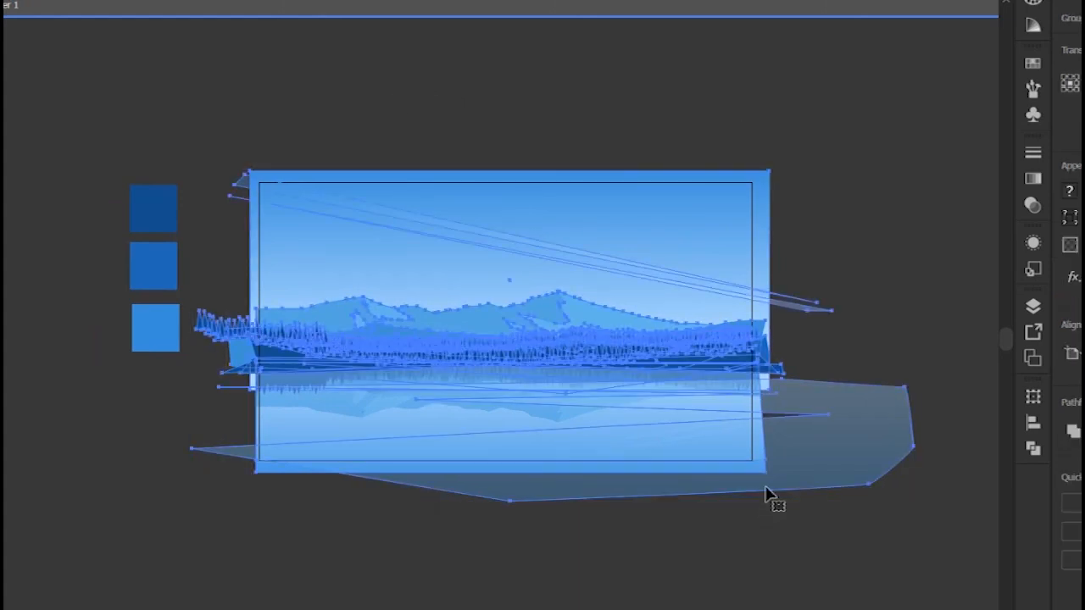
left_click(838, 139)
key("m")
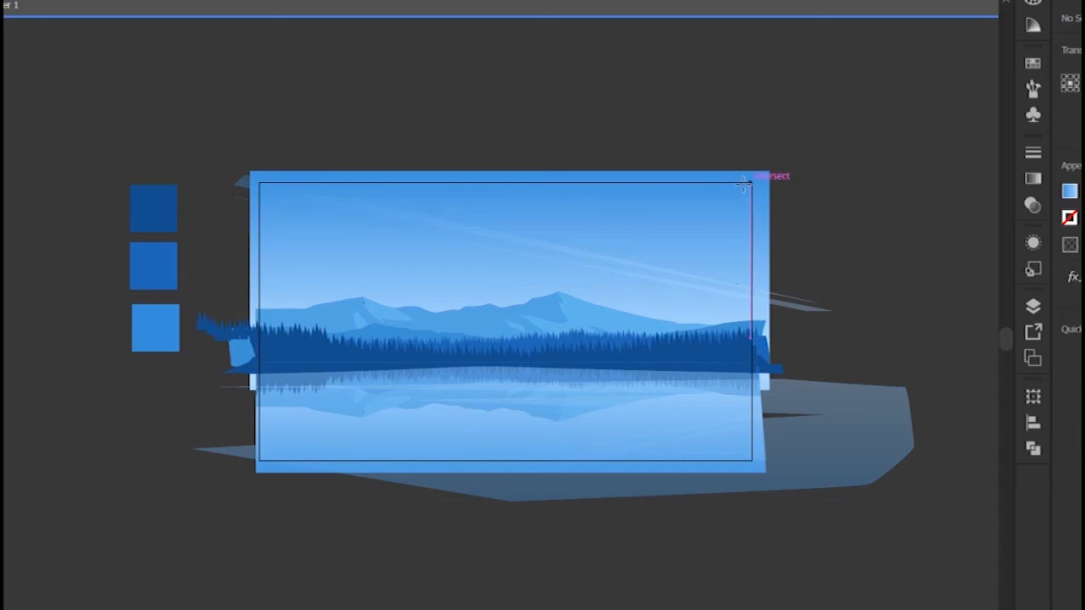
left_click_drag(258, 182, 752, 461)
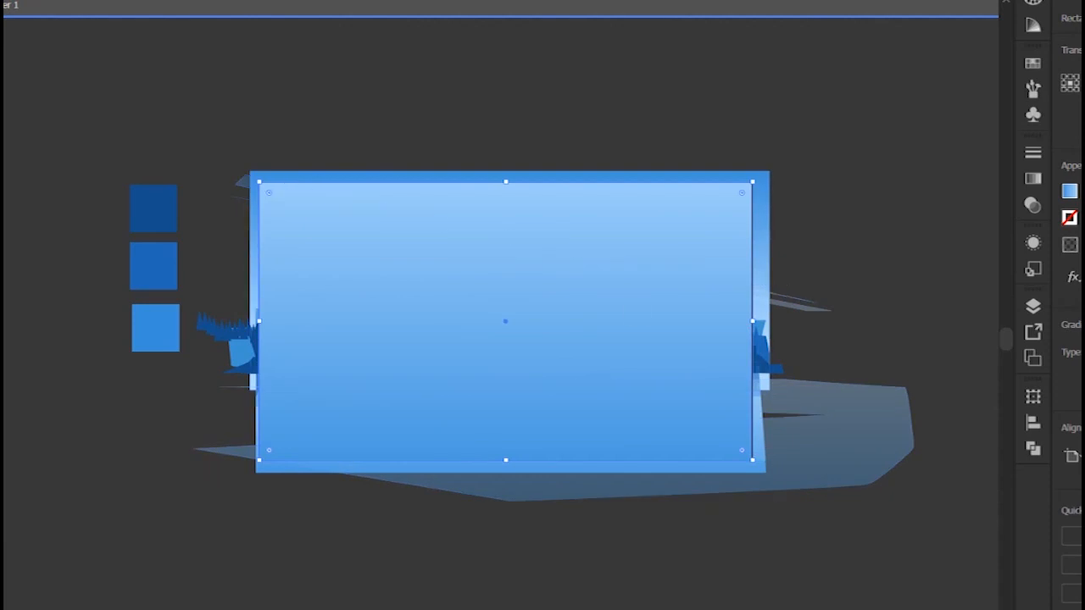
key("comma")
Step: Select the landscape artwork together with the covering rectangle, make a clipping mask that crops it to the artboard, and deselect
key("ctrl+a")
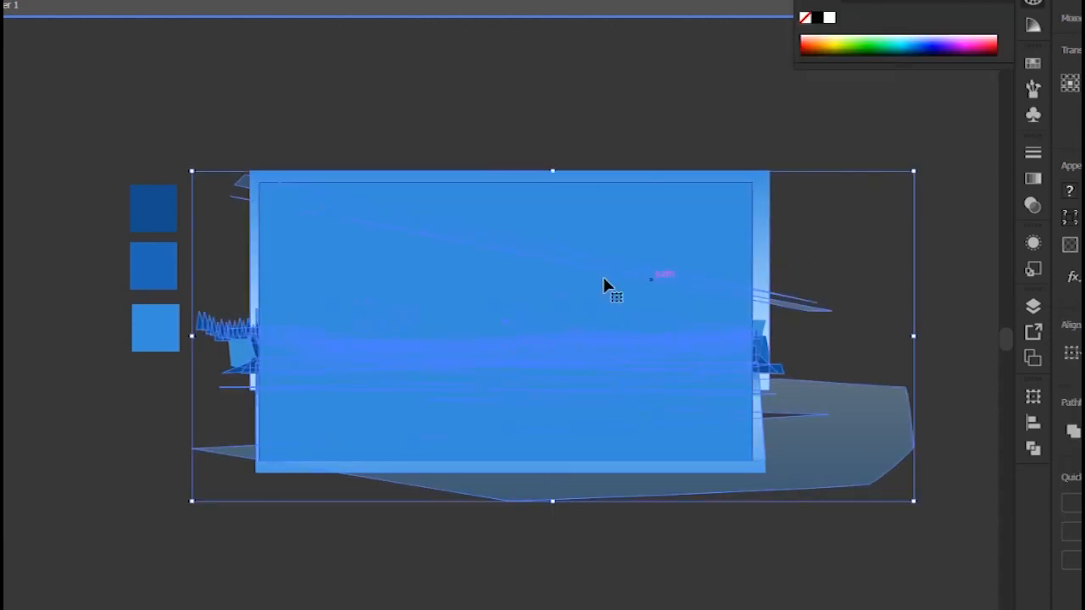
right_click(603, 277)
left_click(724, 435)
left_click(868, 263)
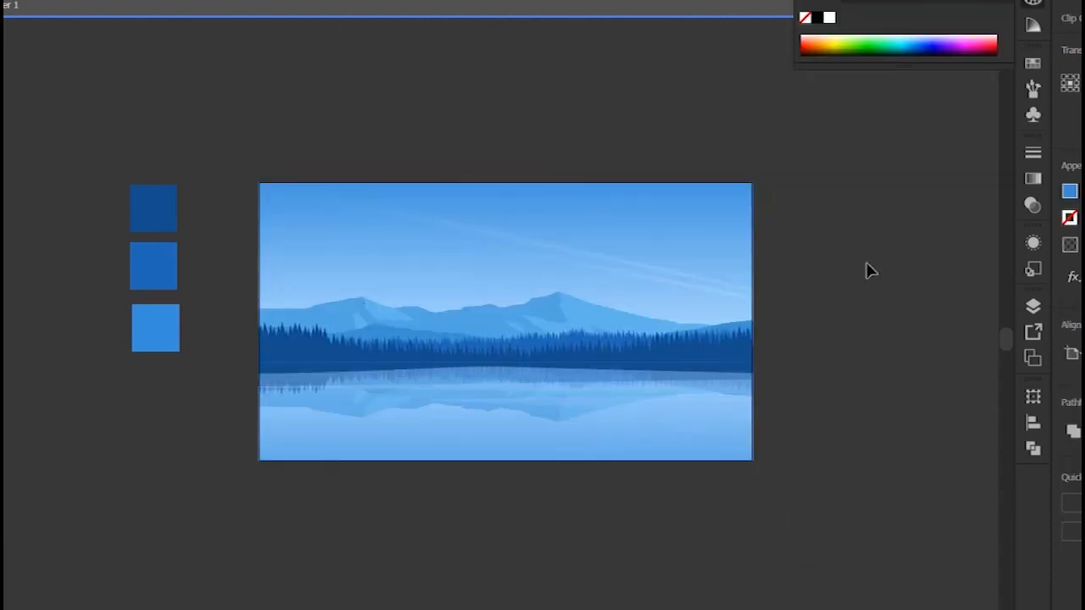